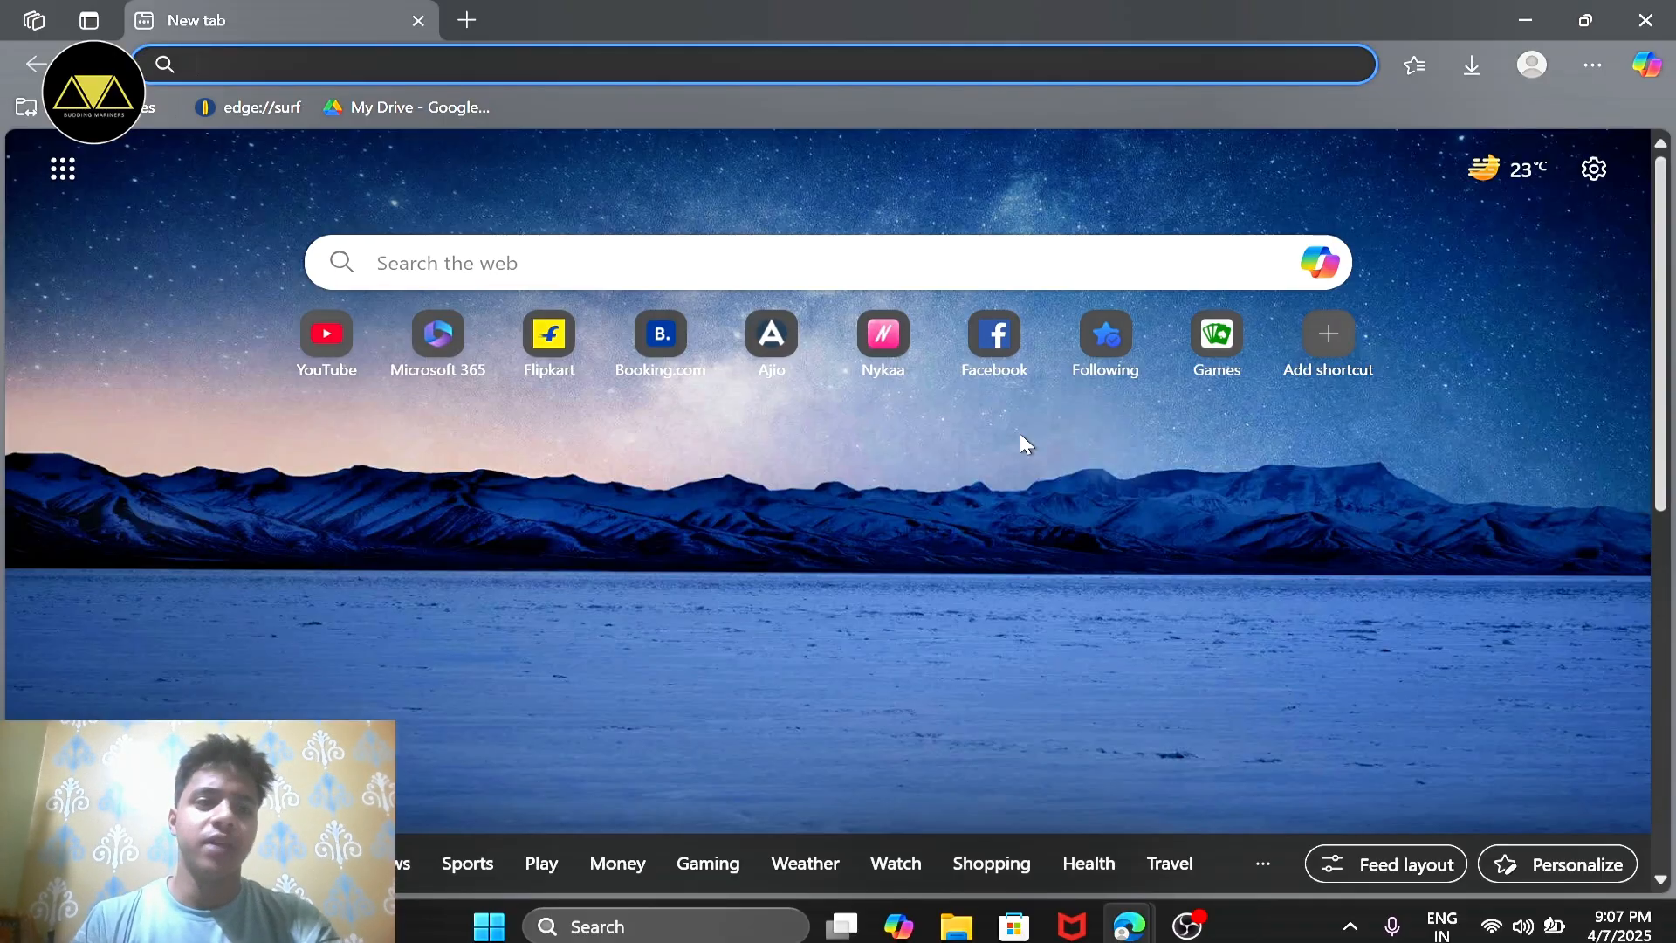
# Step: Search the web for "fleet management dns sponsorship form" and open the Fleet Management Training Institute's Internal Notice result
pyautogui.write('fleet')
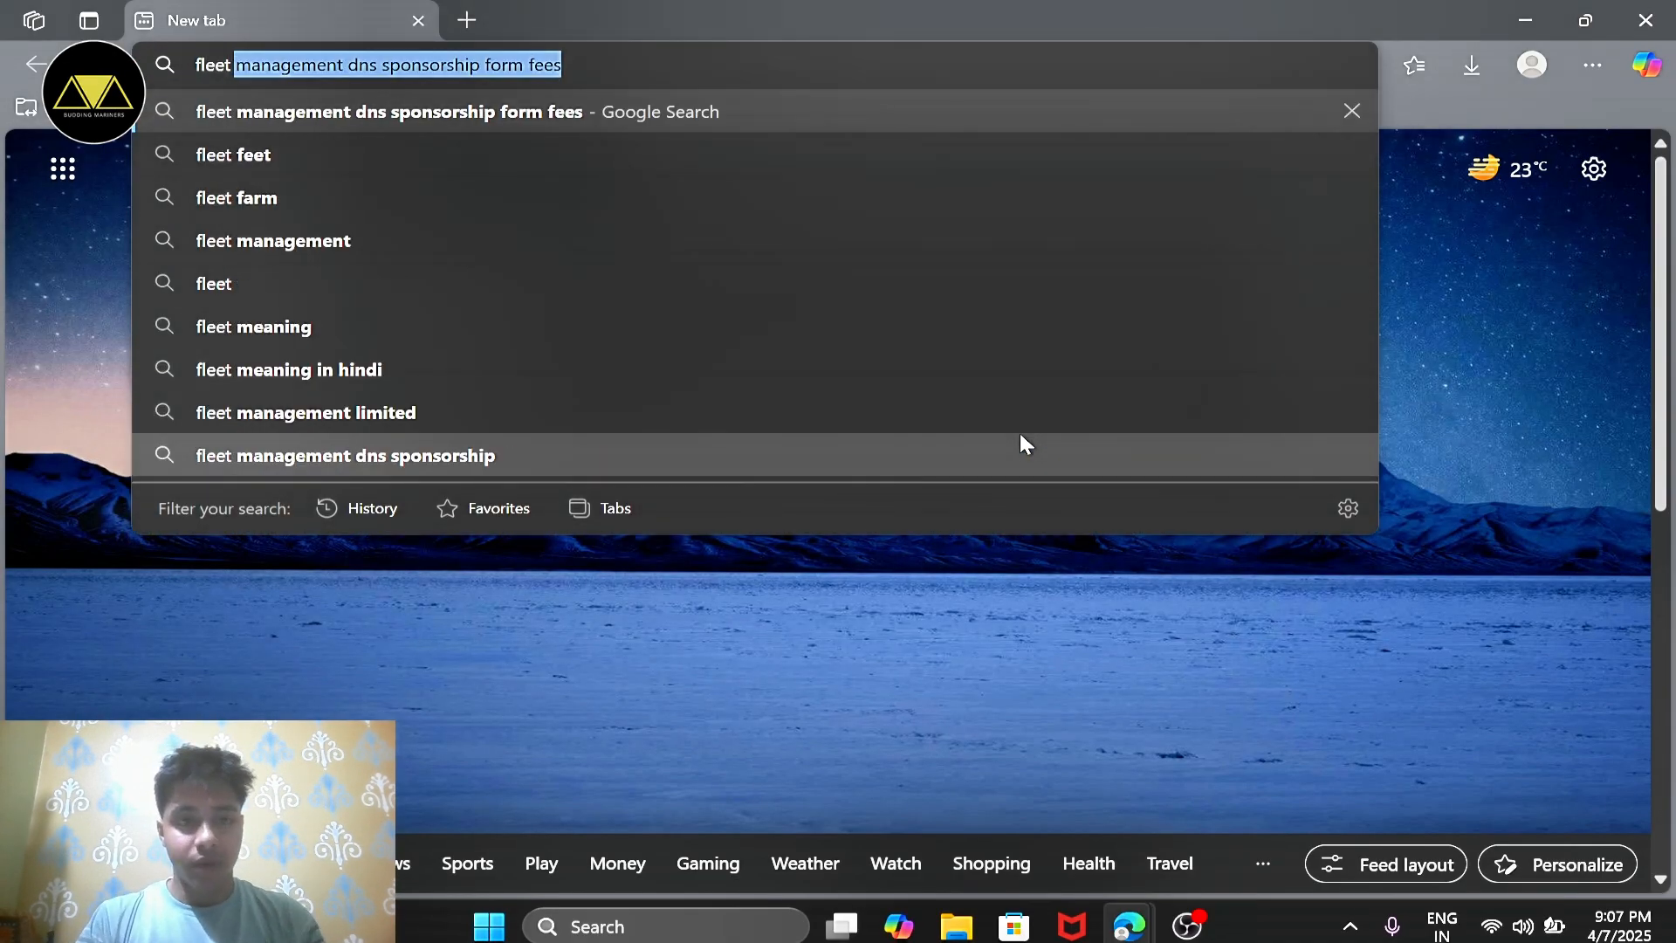
pyautogui.press('Right')
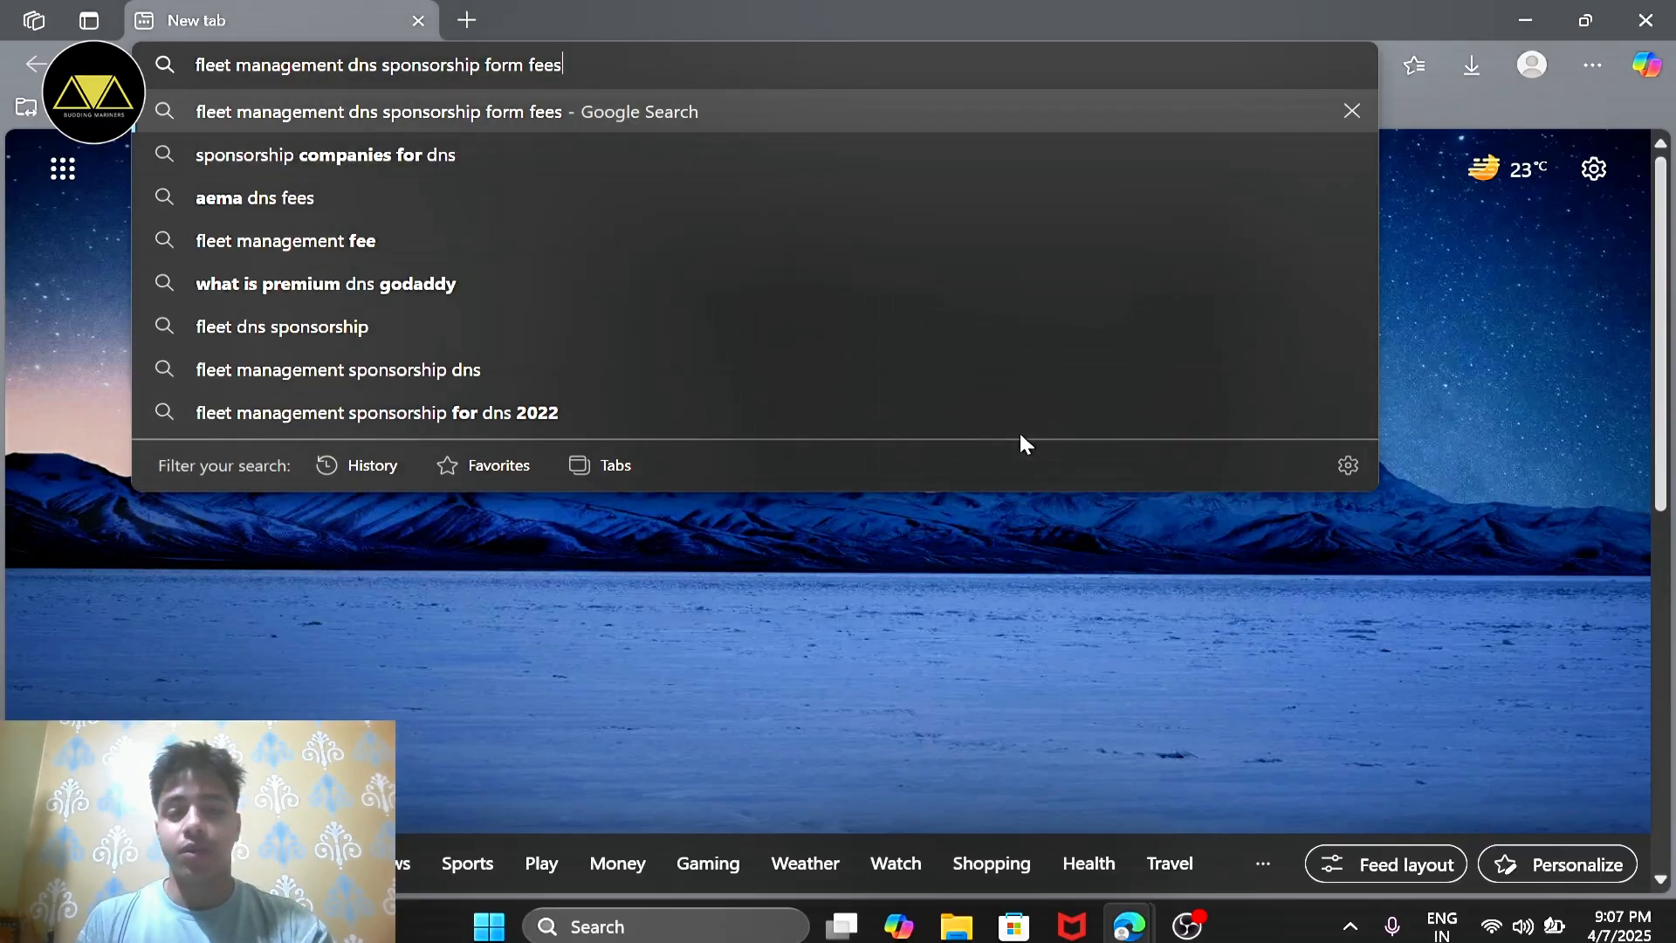
pyautogui.press('BackSpace')
pyautogui.press('BackSpace')
pyautogui.press('BackSpace')
pyautogui.press('BackSpace')
pyautogui.press('BackSpace')
pyautogui.press('Return')
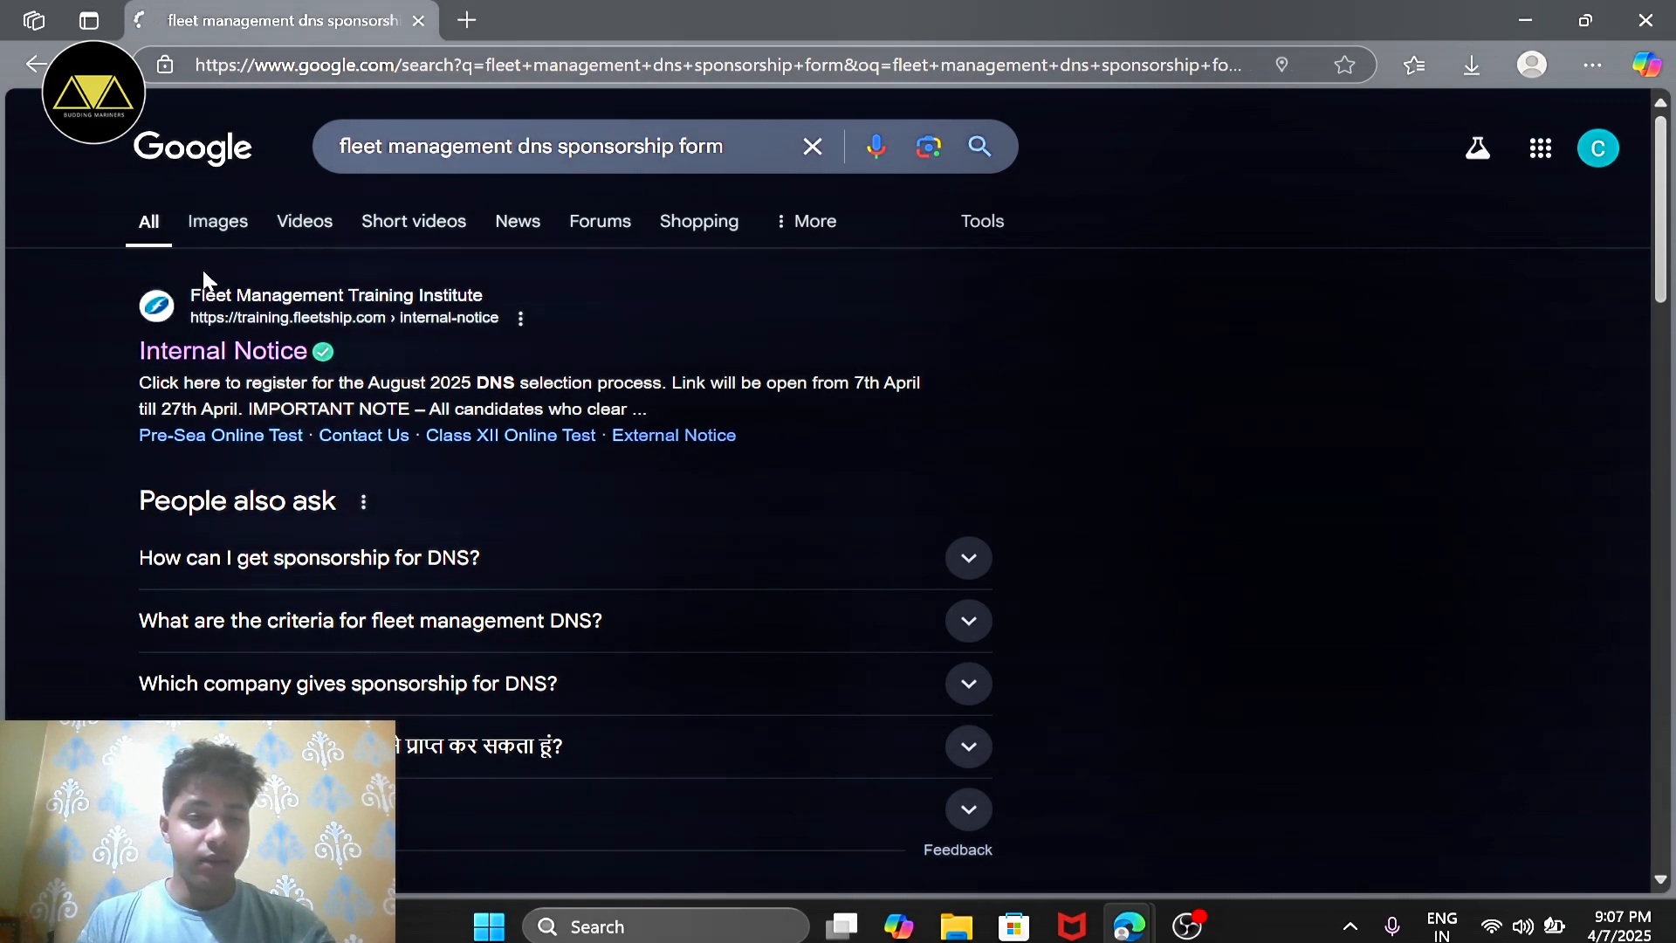
pyautogui.click(253, 352)
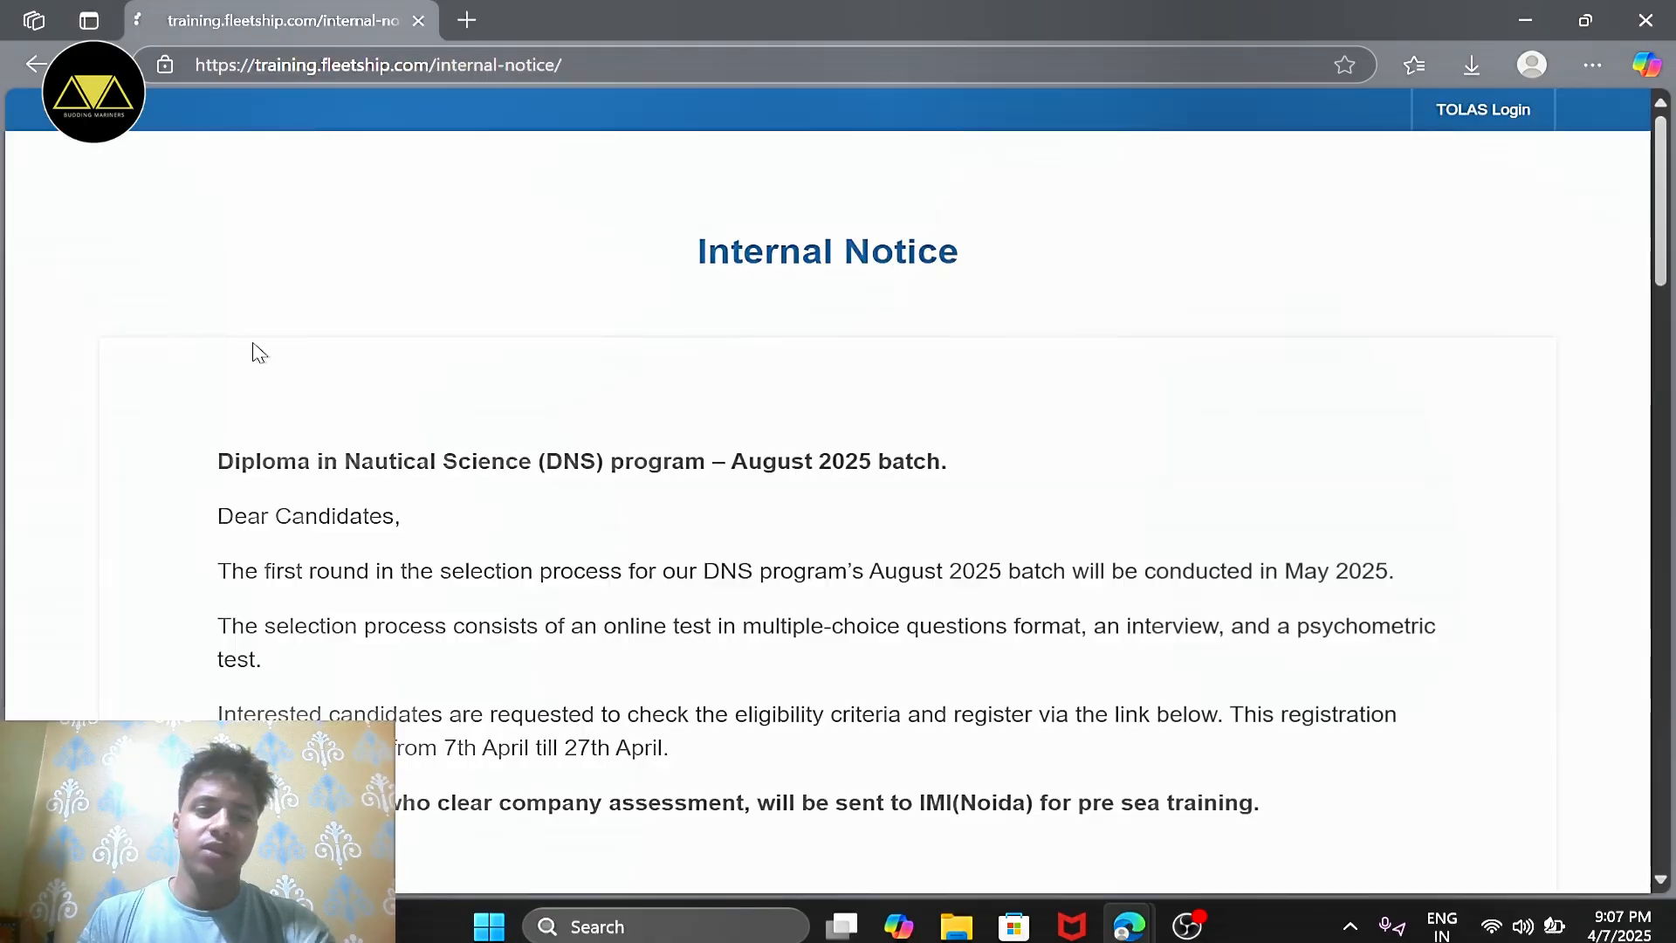
# Step: Read through the notice for the August 2025 DNS batch, examining the selection schedule, eligibility criteria and registration instructions
pyautogui.scroll(-5, 580, 485)
pyautogui.scroll(3, 577, 485)
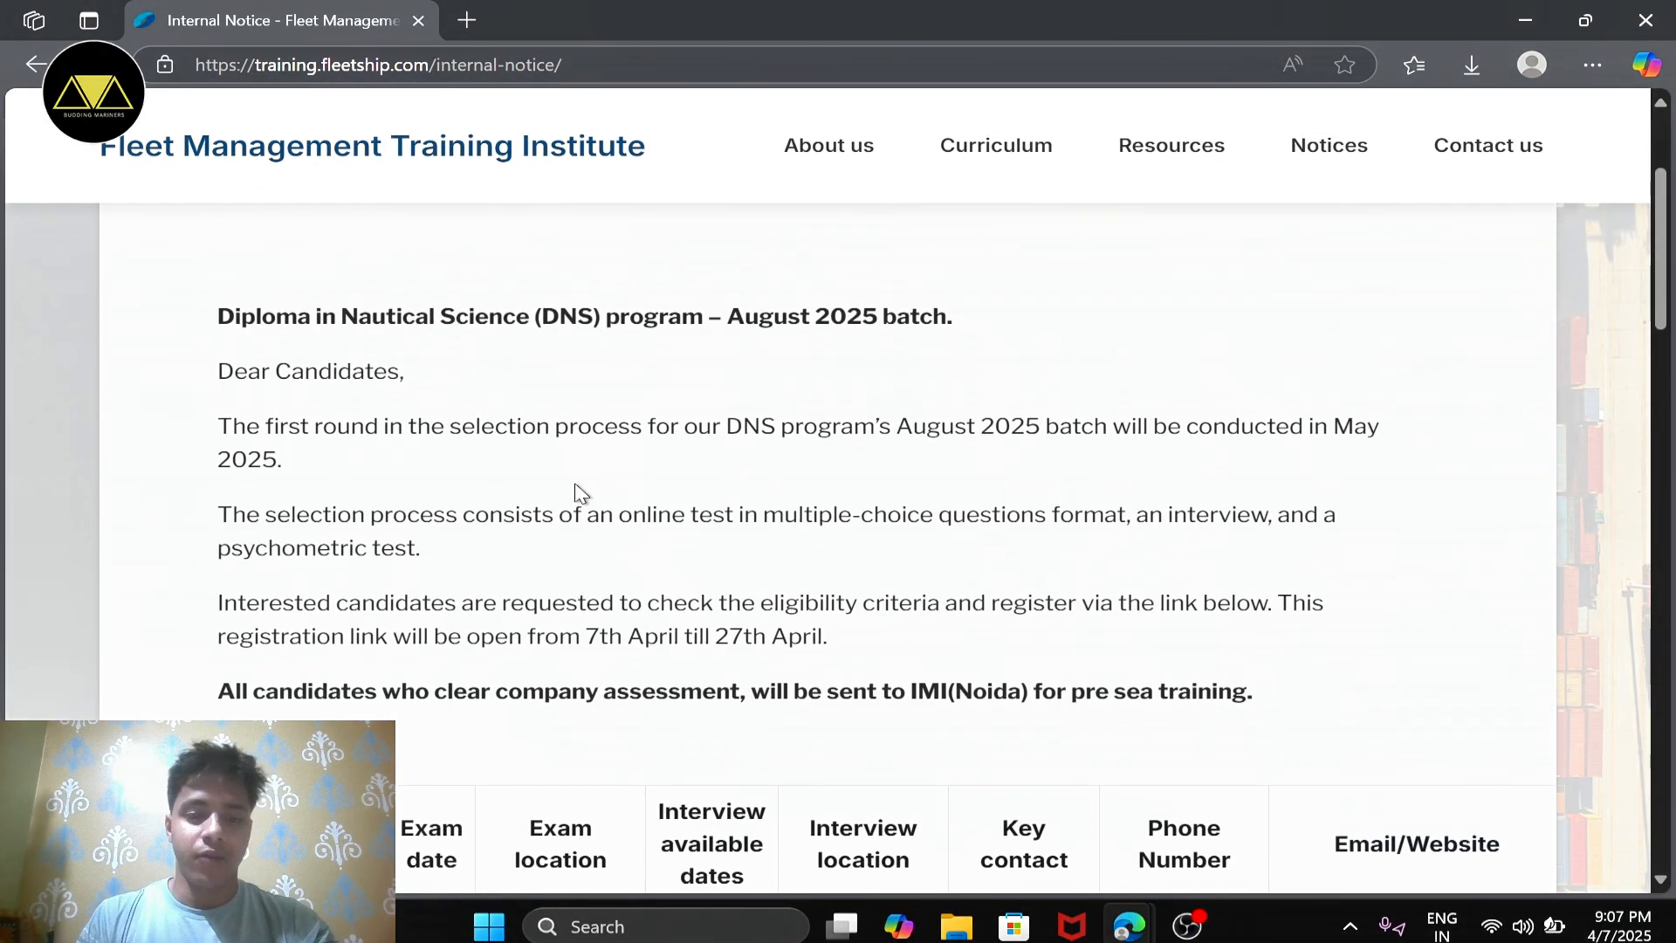
pyautogui.scroll(-10, 306, 434)
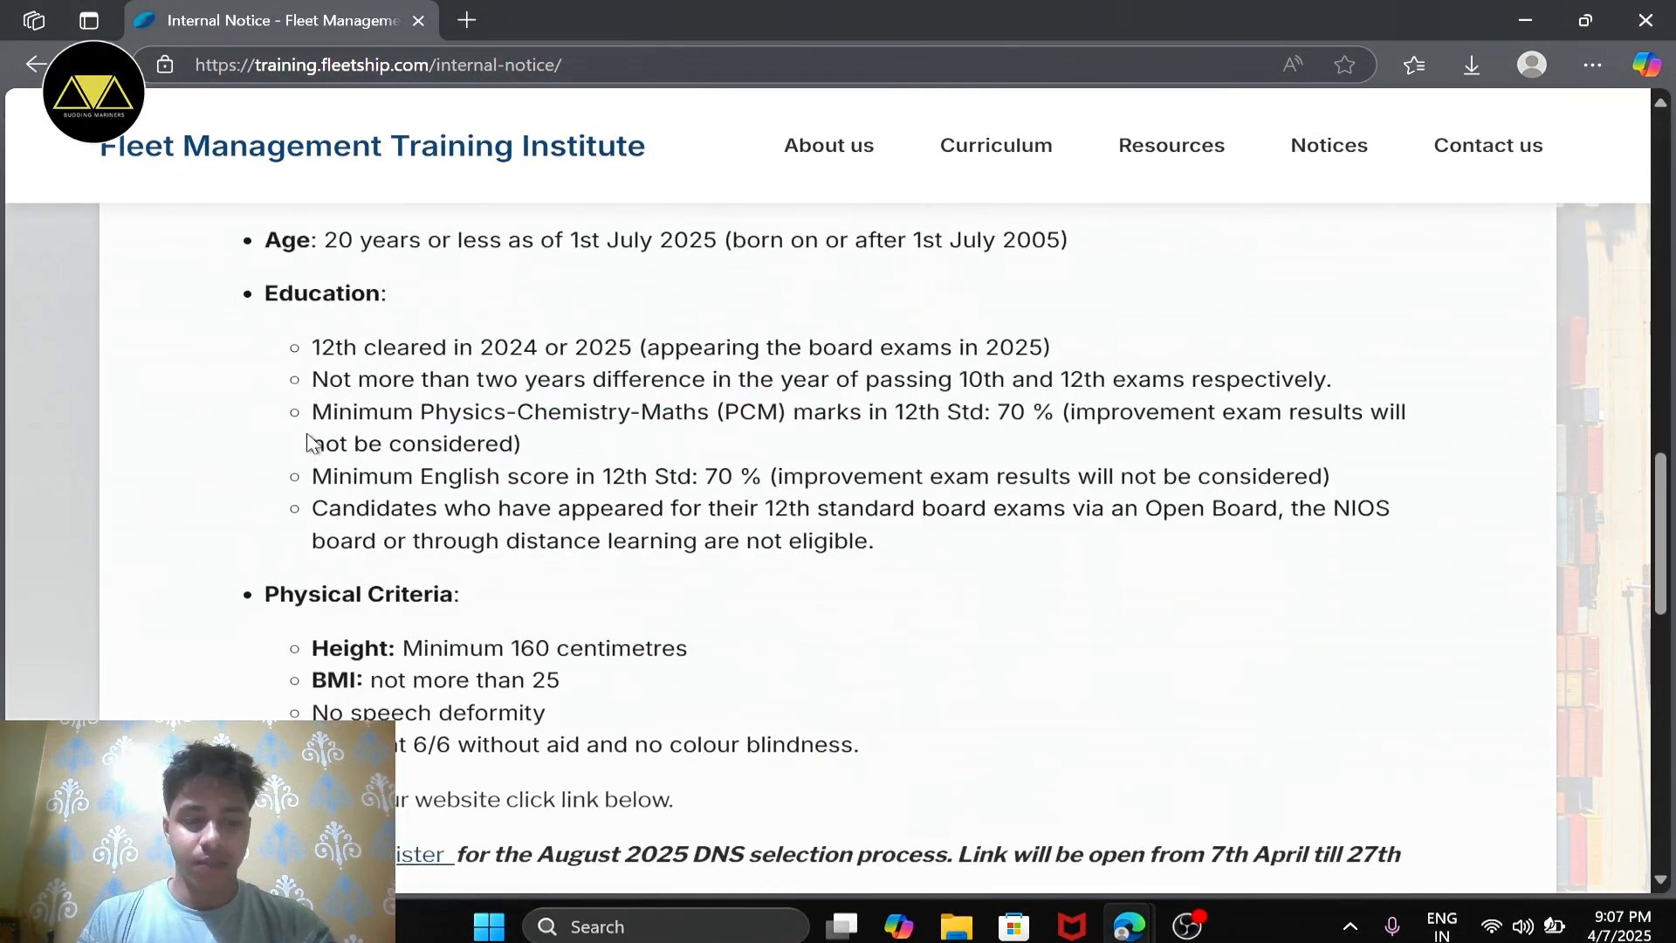
pyautogui.scroll(10, 310, 439)
pyautogui.scroll(-8, 309, 434)
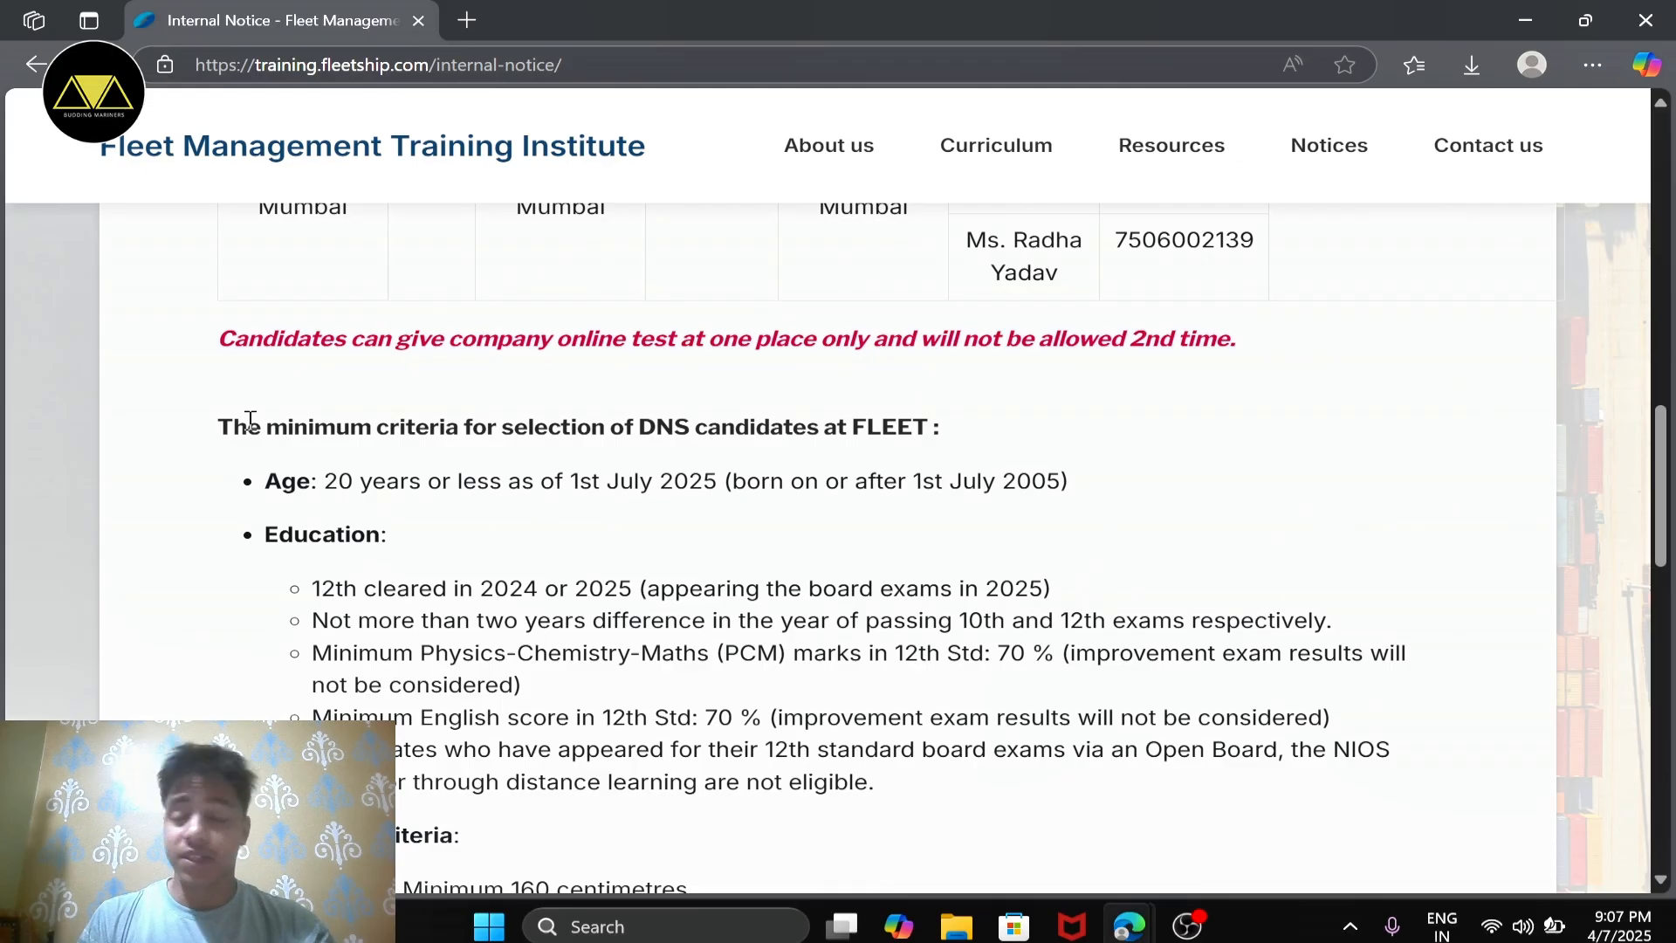
pyautogui.scroll(-5, 250, 420)
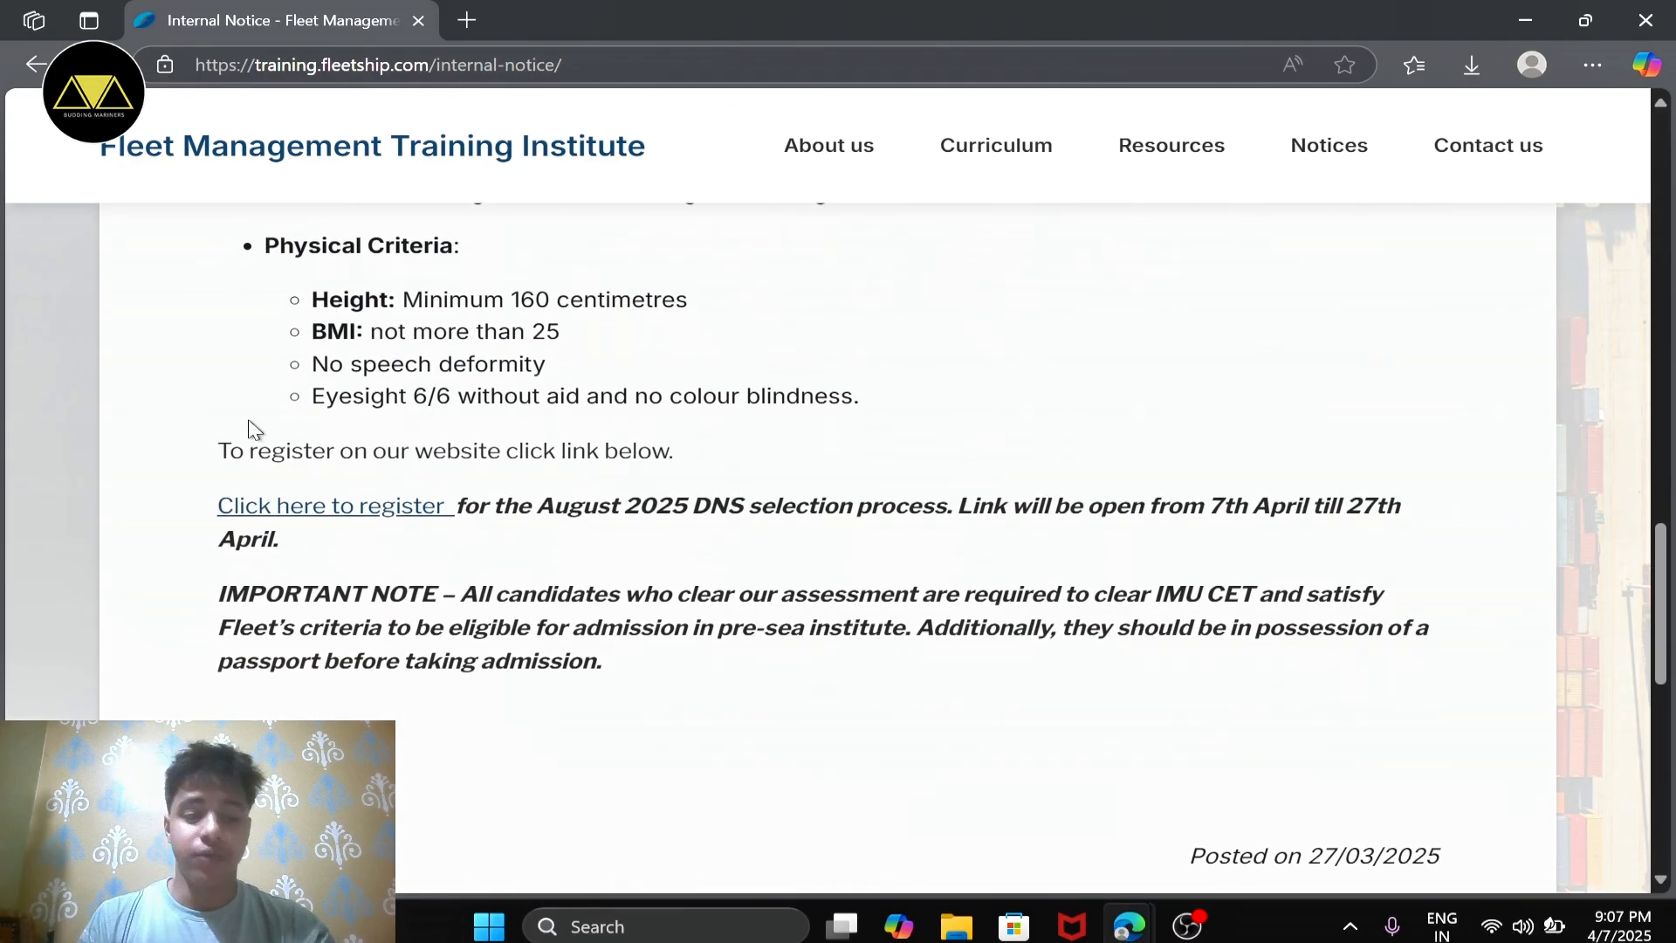
pyautogui.scroll(2, 337, 475)
pyautogui.scroll(-3, 337, 475)
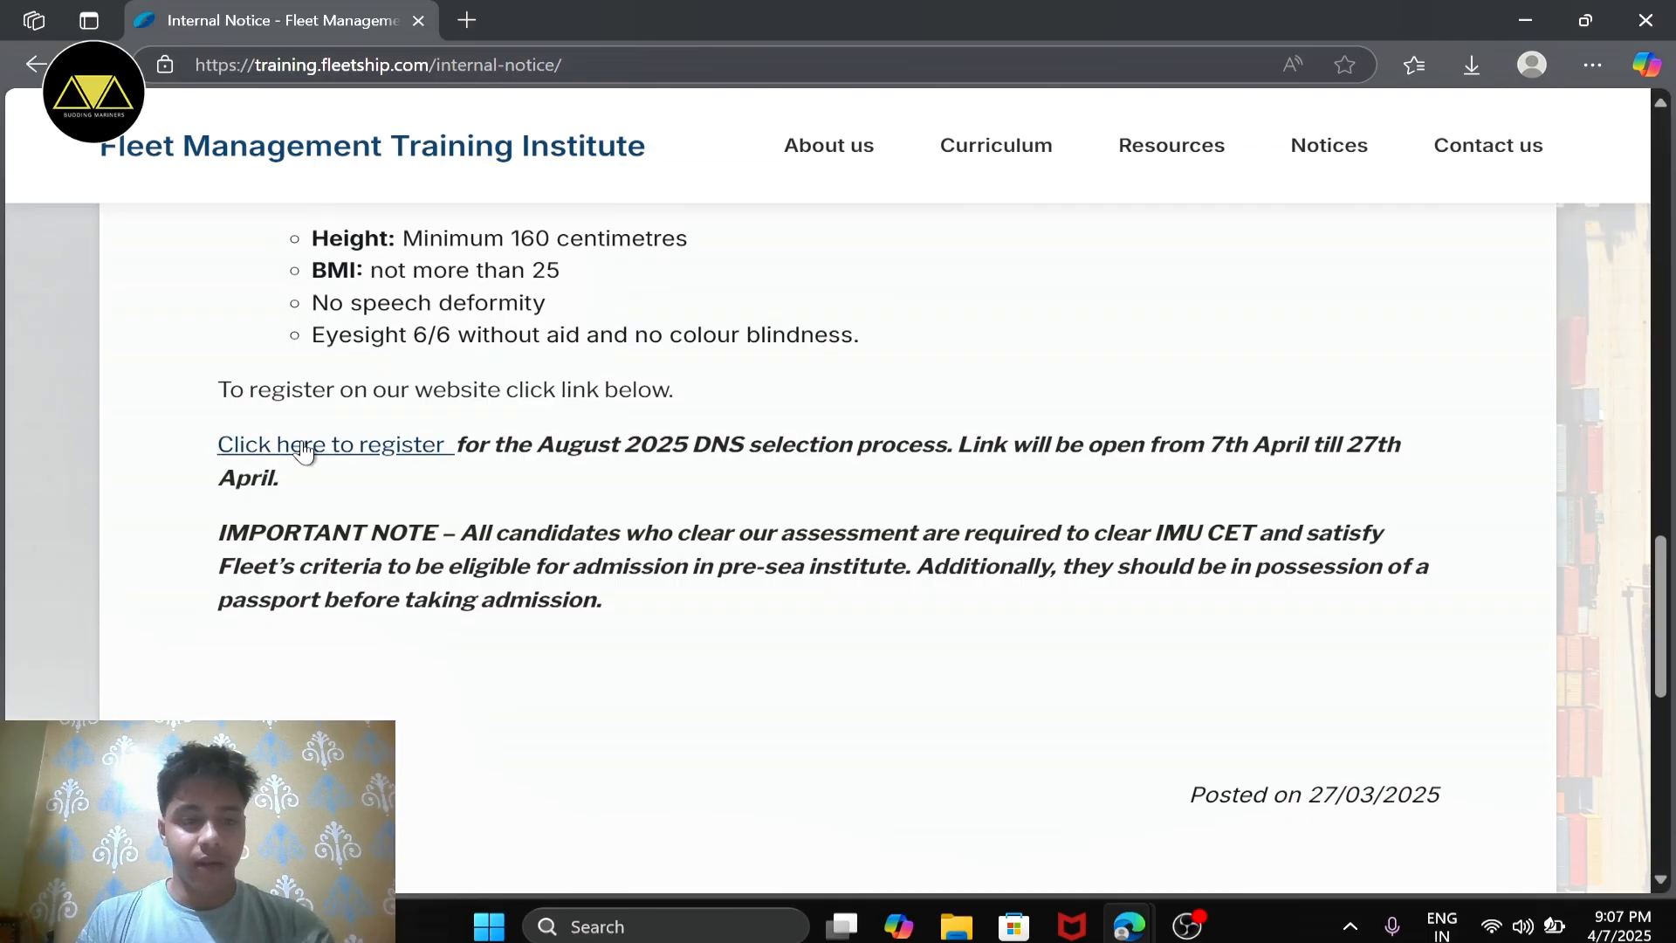
# Step: Open the DNS registration form, choosing sponsorship in a Pre-Sea course without prior training and Yes for having passed Class XII
pyautogui.click(382, 447)
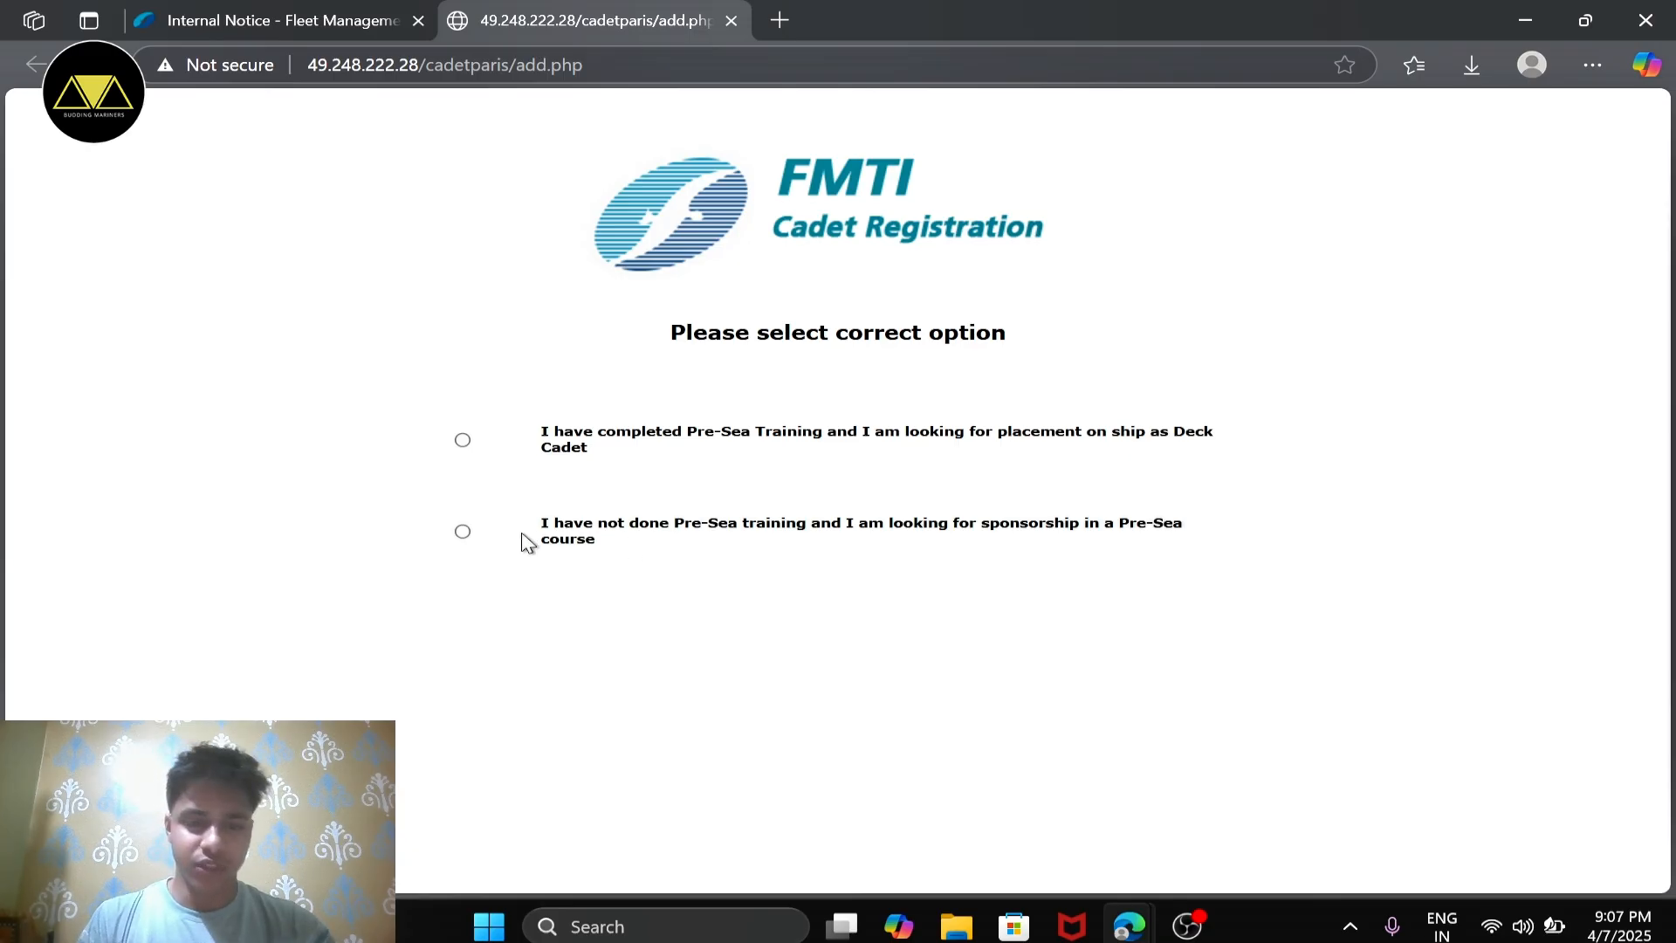
pyautogui.click(462, 533)
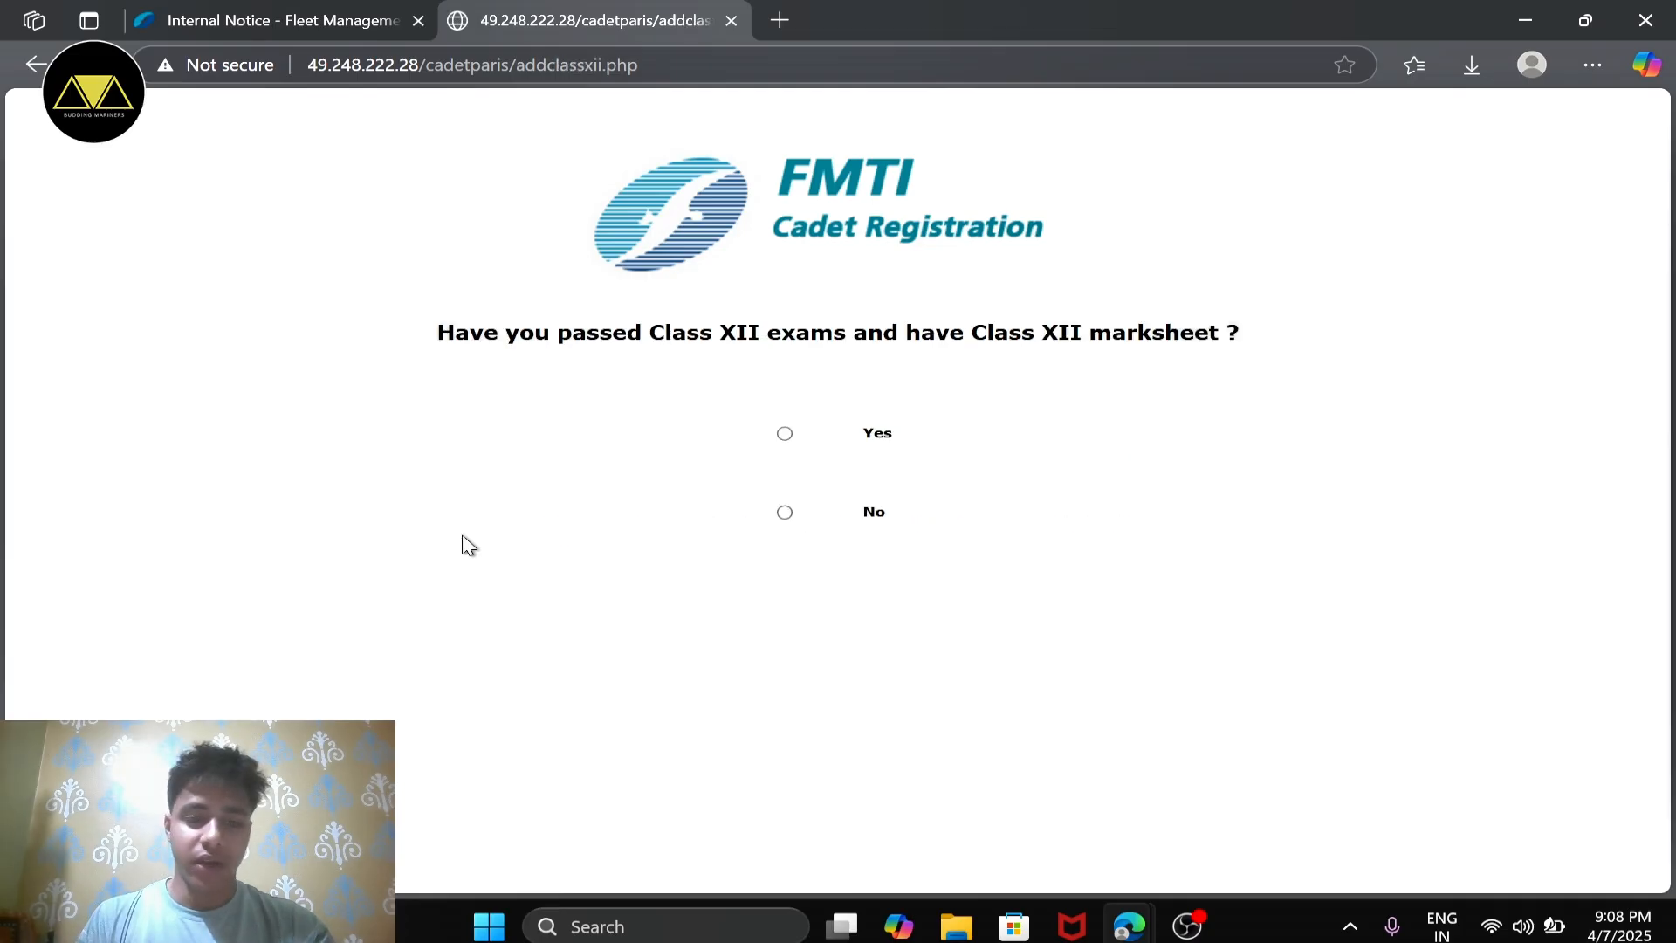
pyautogui.click(785, 434)
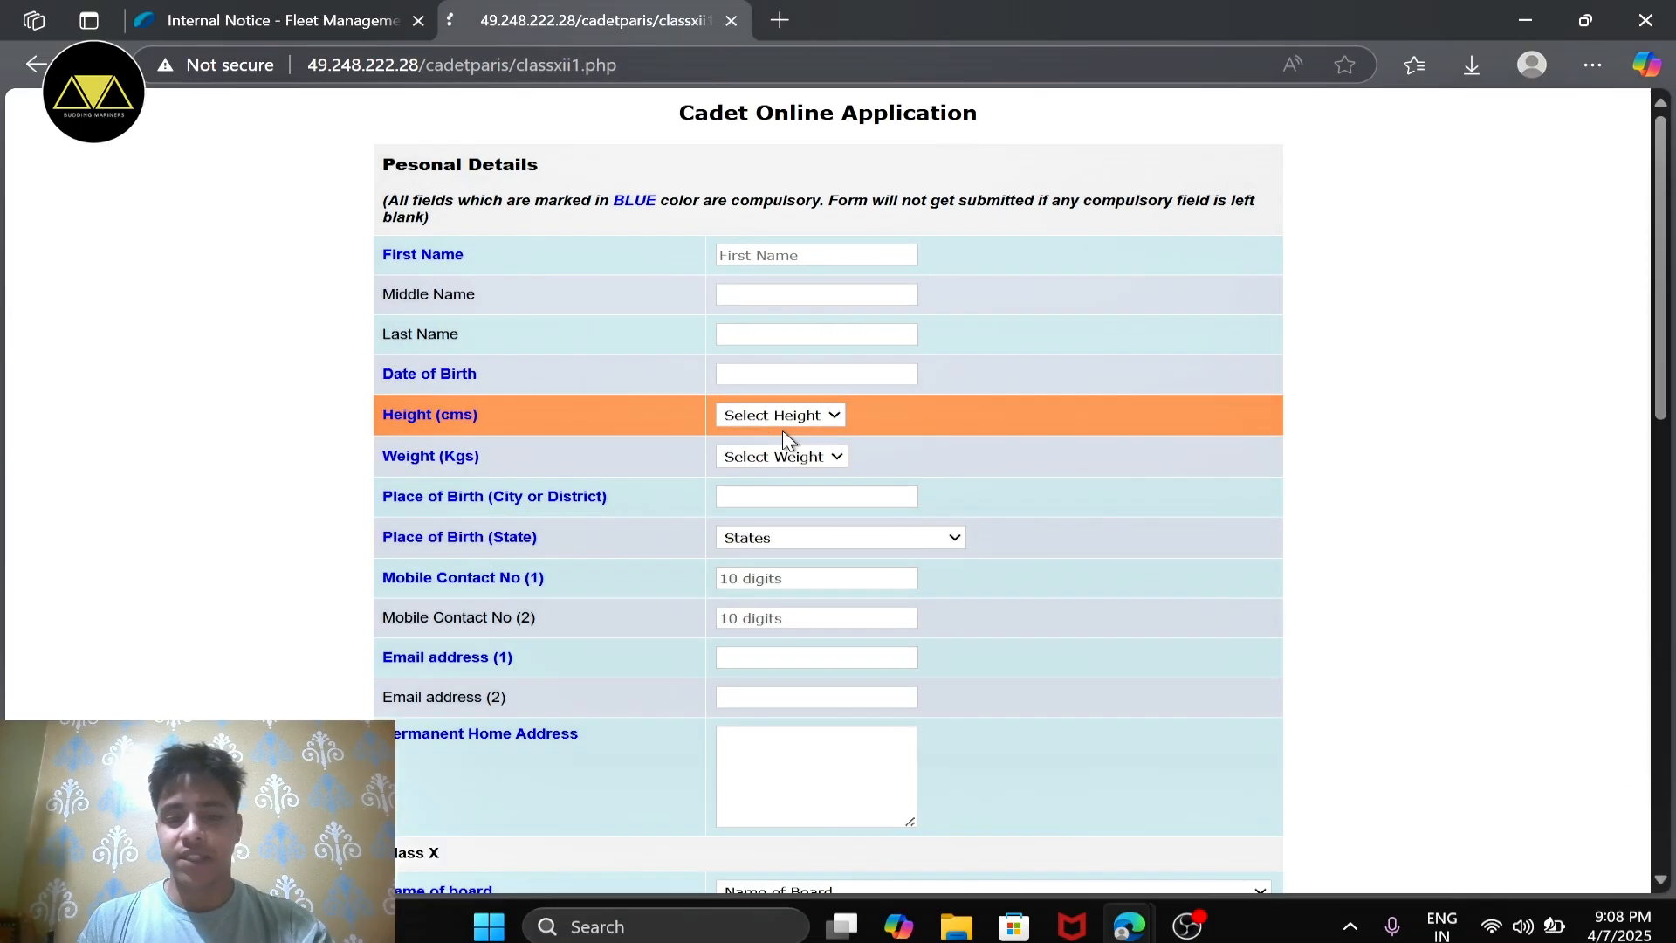
# Step: Enter the applicant's first name and last name in the personal details, leaving the middle name blank
pyautogui.click(826, 255)
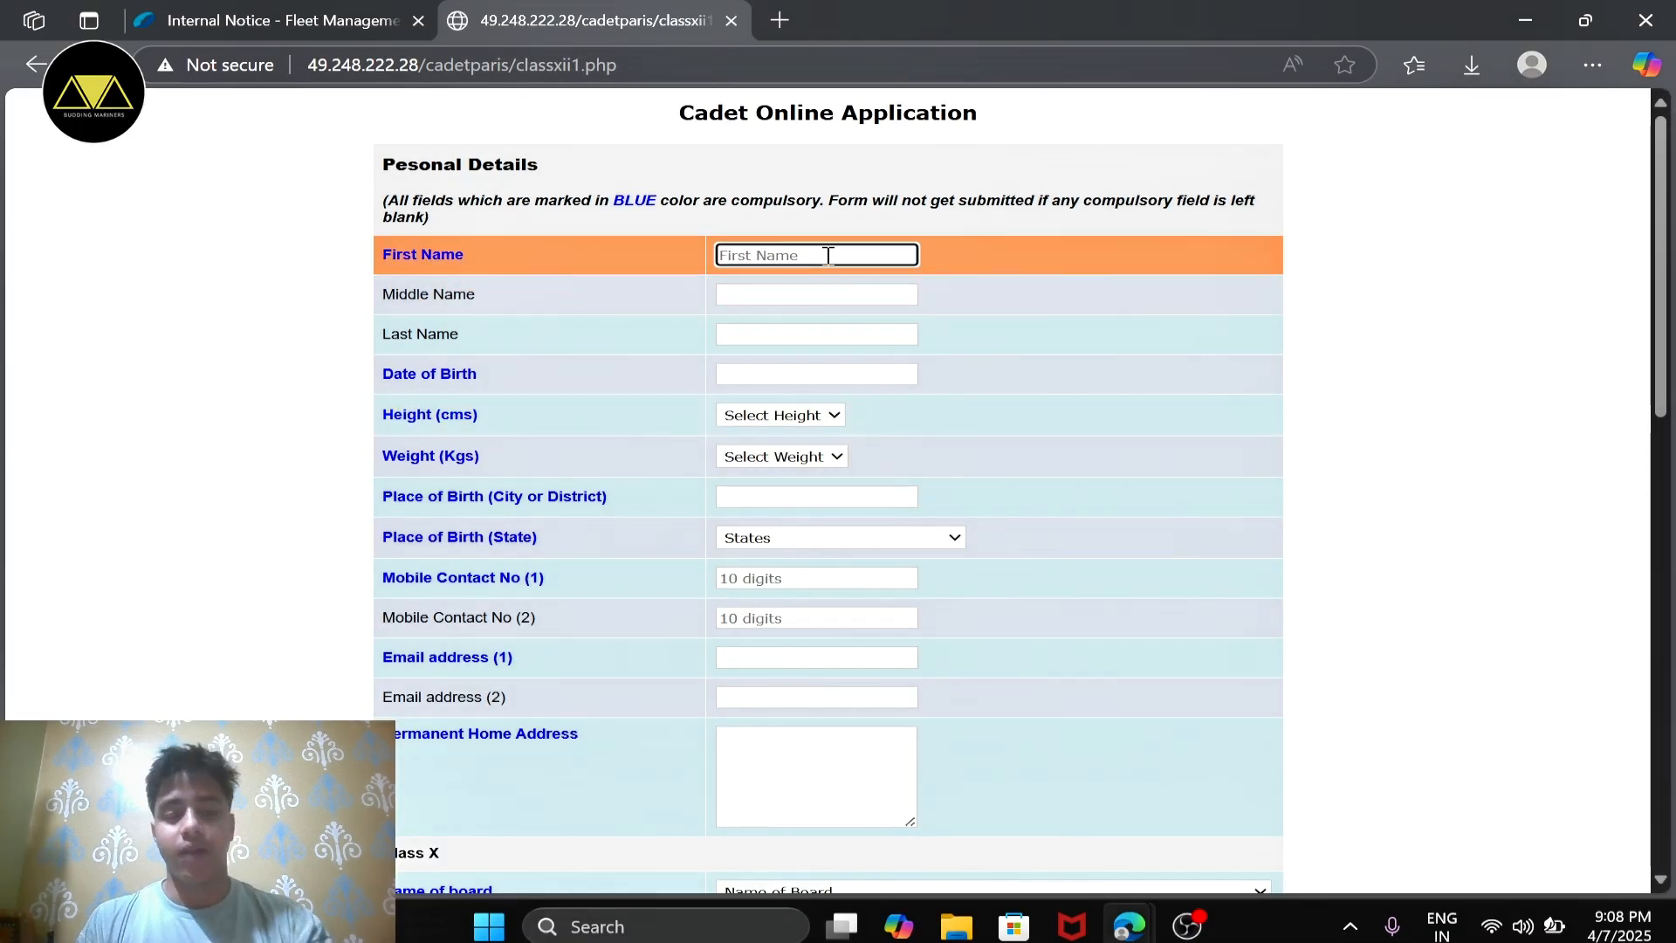
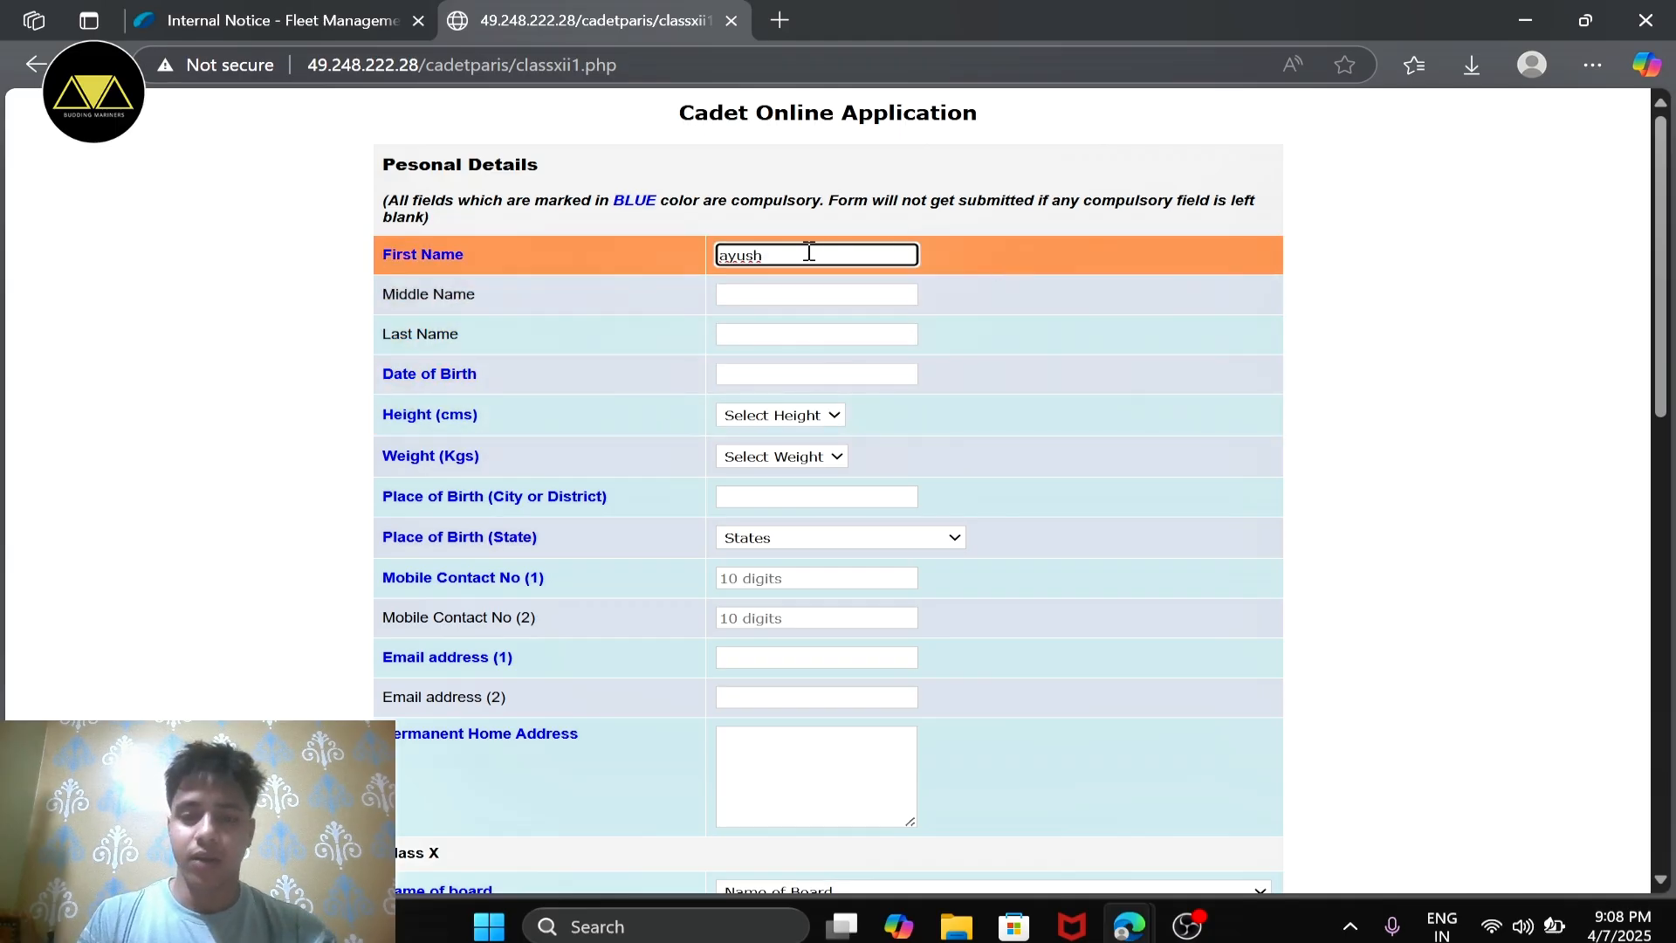
pyautogui.click(744, 294)
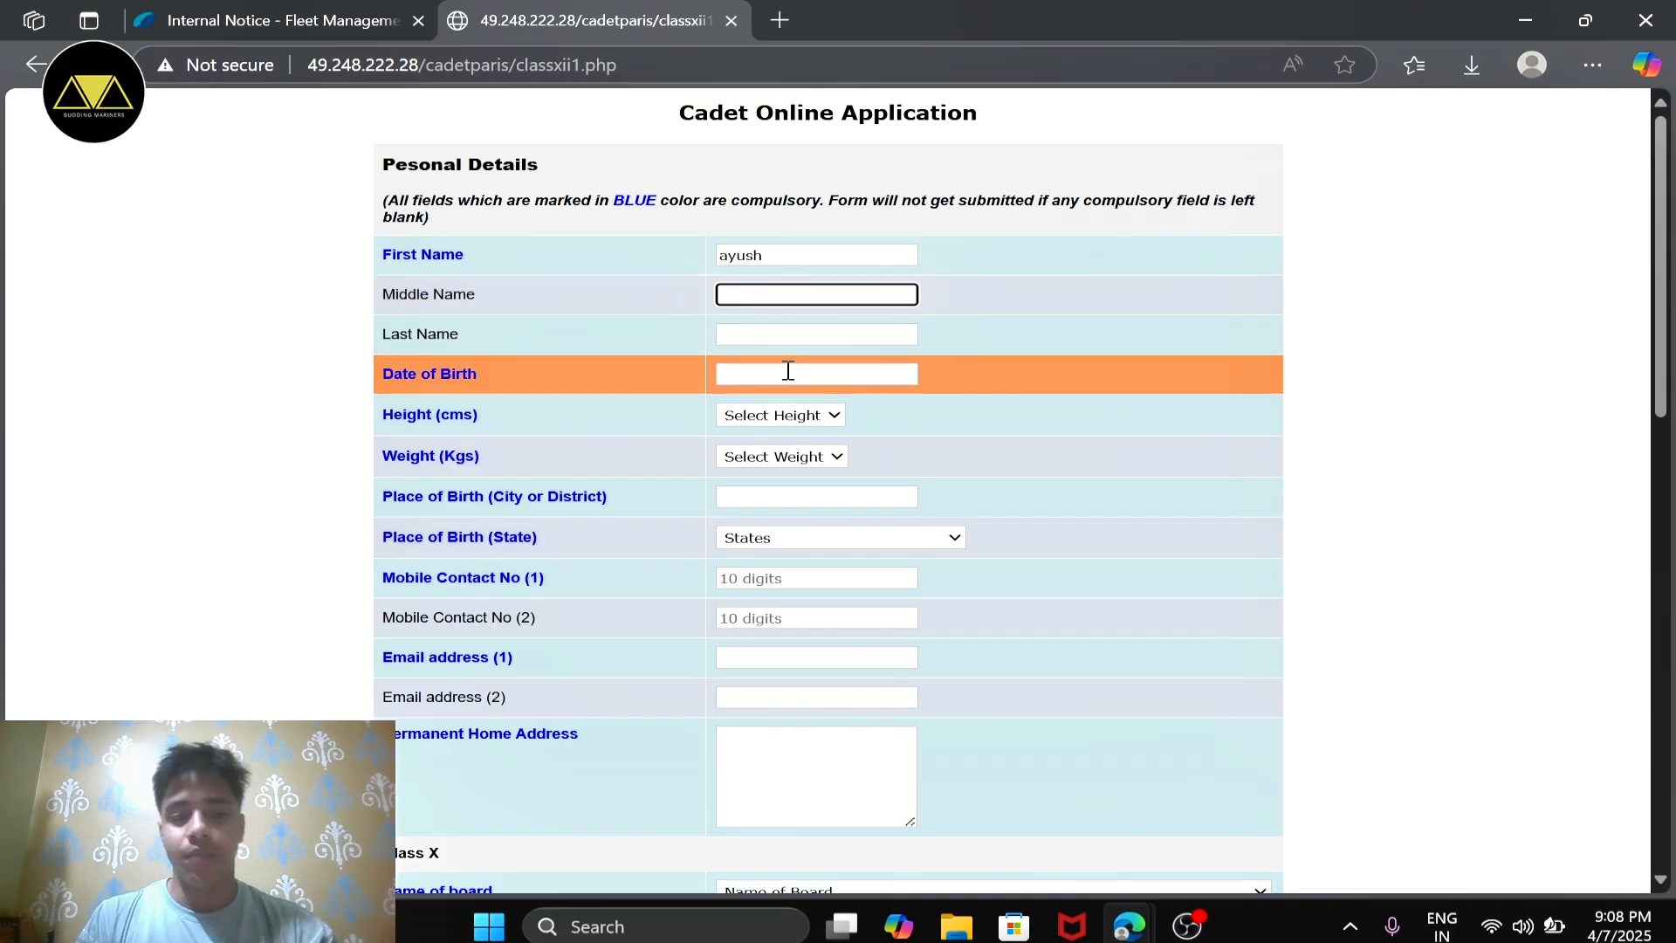
pyautogui.click(791, 344)
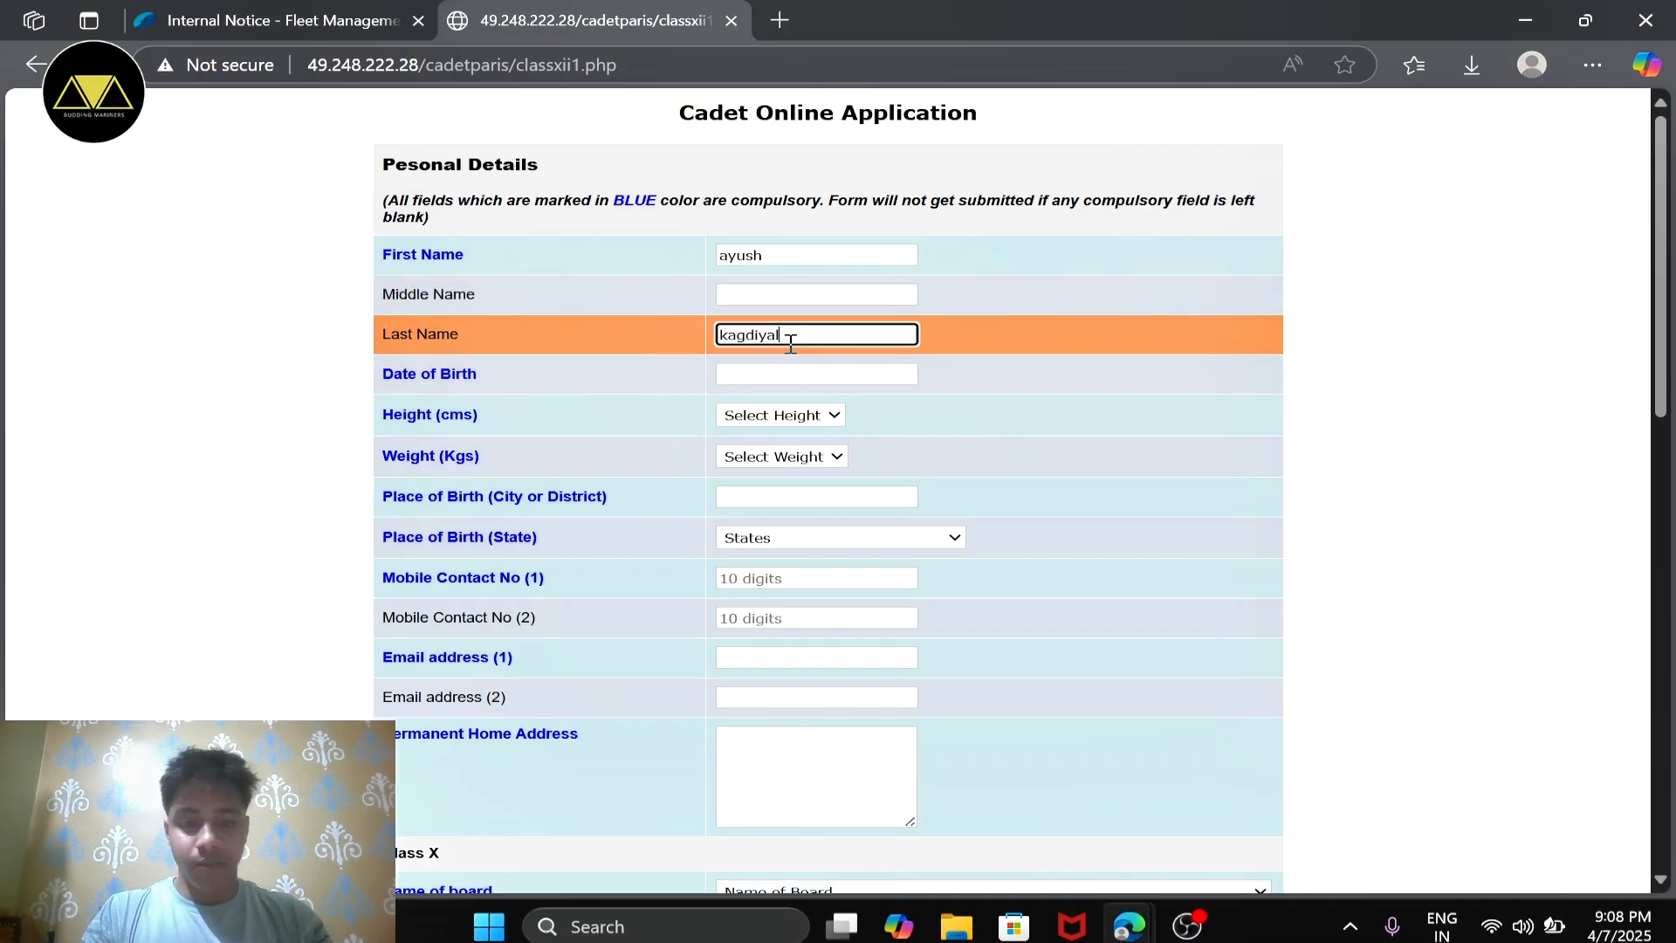
# Step: Fill in the applicant's date of birth by choosing its month, year and day
pyautogui.scroll(-1, 791, 344)
pyautogui.click(789, 341)
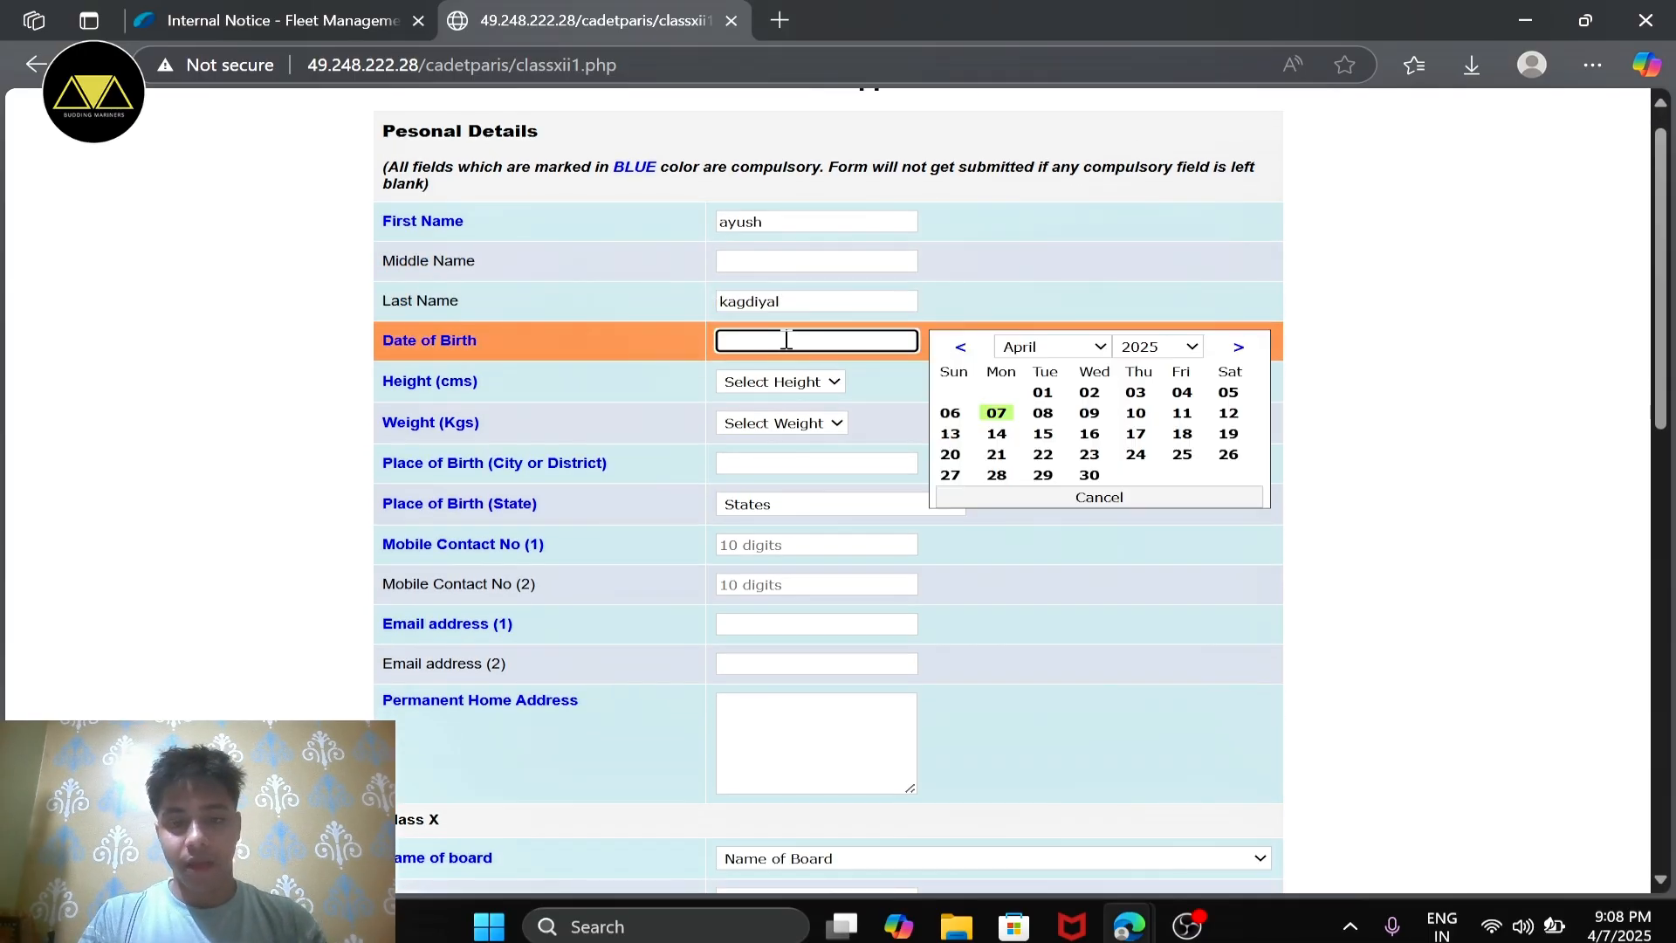
pyautogui.click(1076, 354)
pyautogui.click(1023, 521)
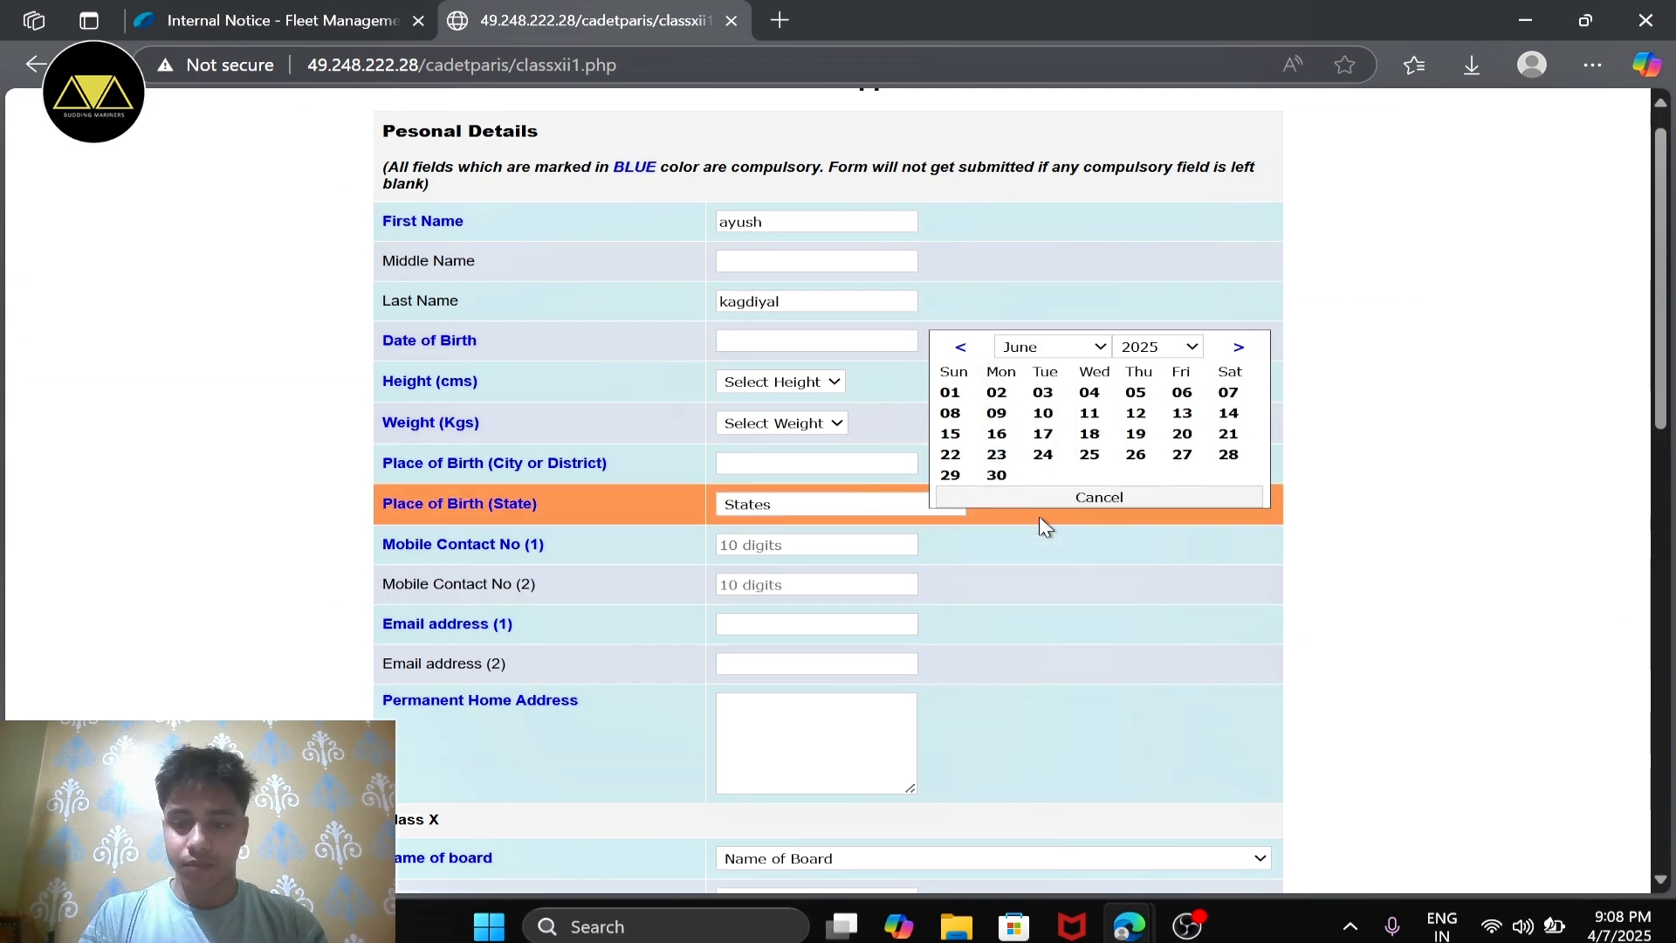
pyautogui.click(1157, 346)
pyautogui.scroll(8, 1148, 520)
pyautogui.scroll(-10, 1148, 523)
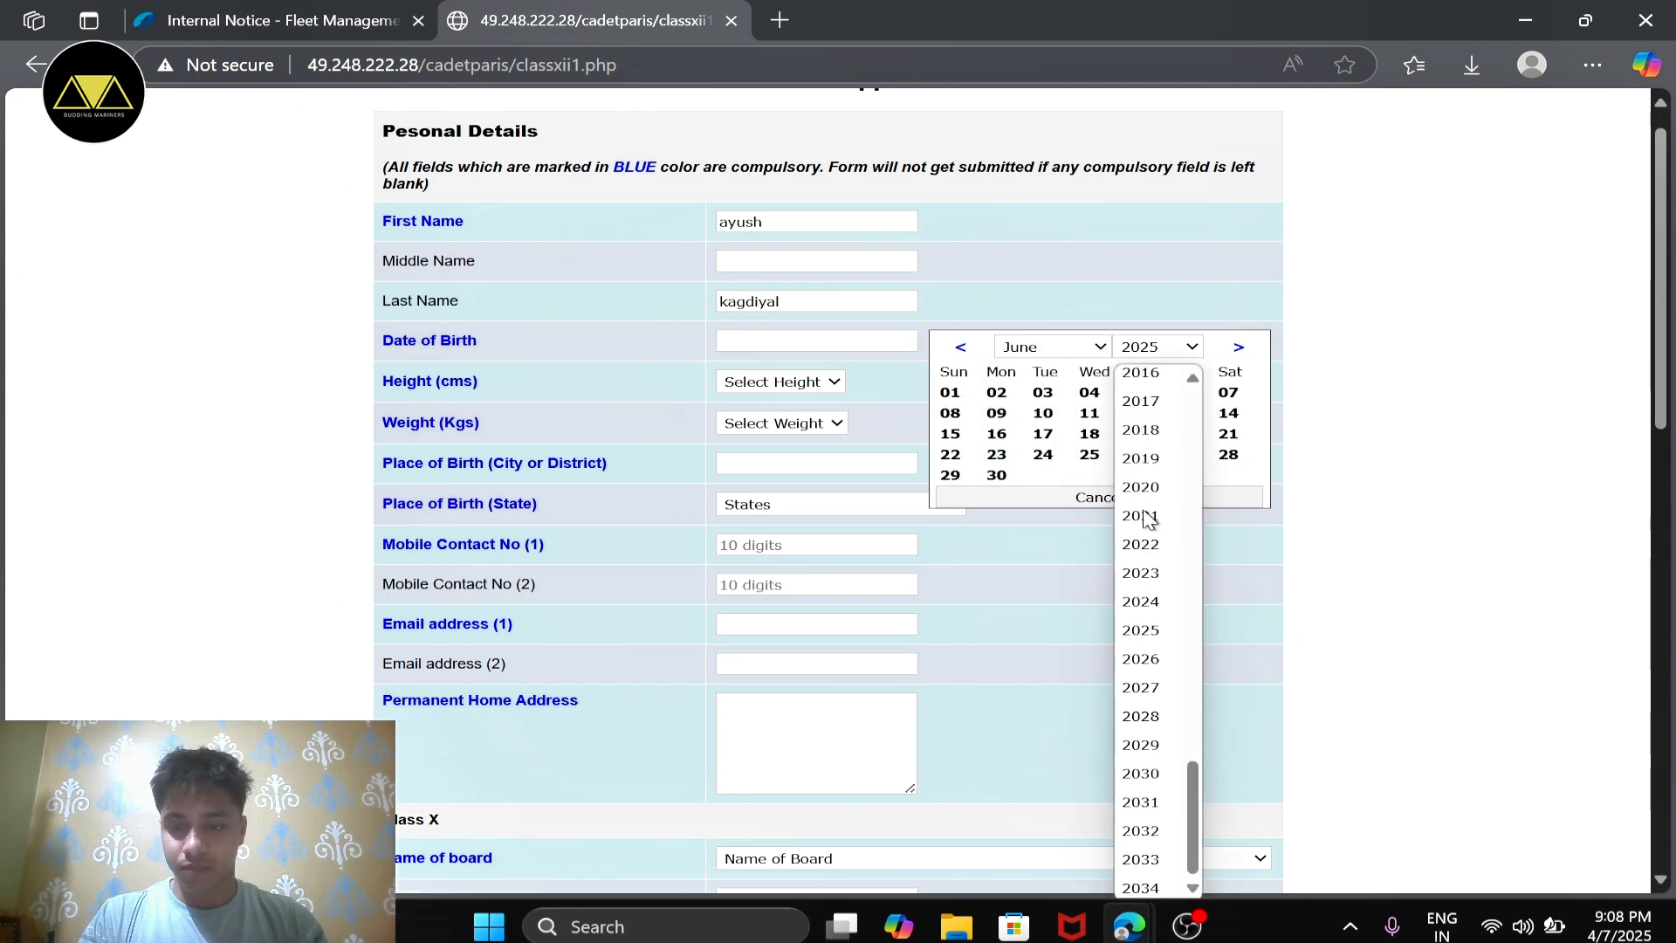
pyautogui.scroll(8, 1149, 541)
pyautogui.scroll(-4, 1144, 550)
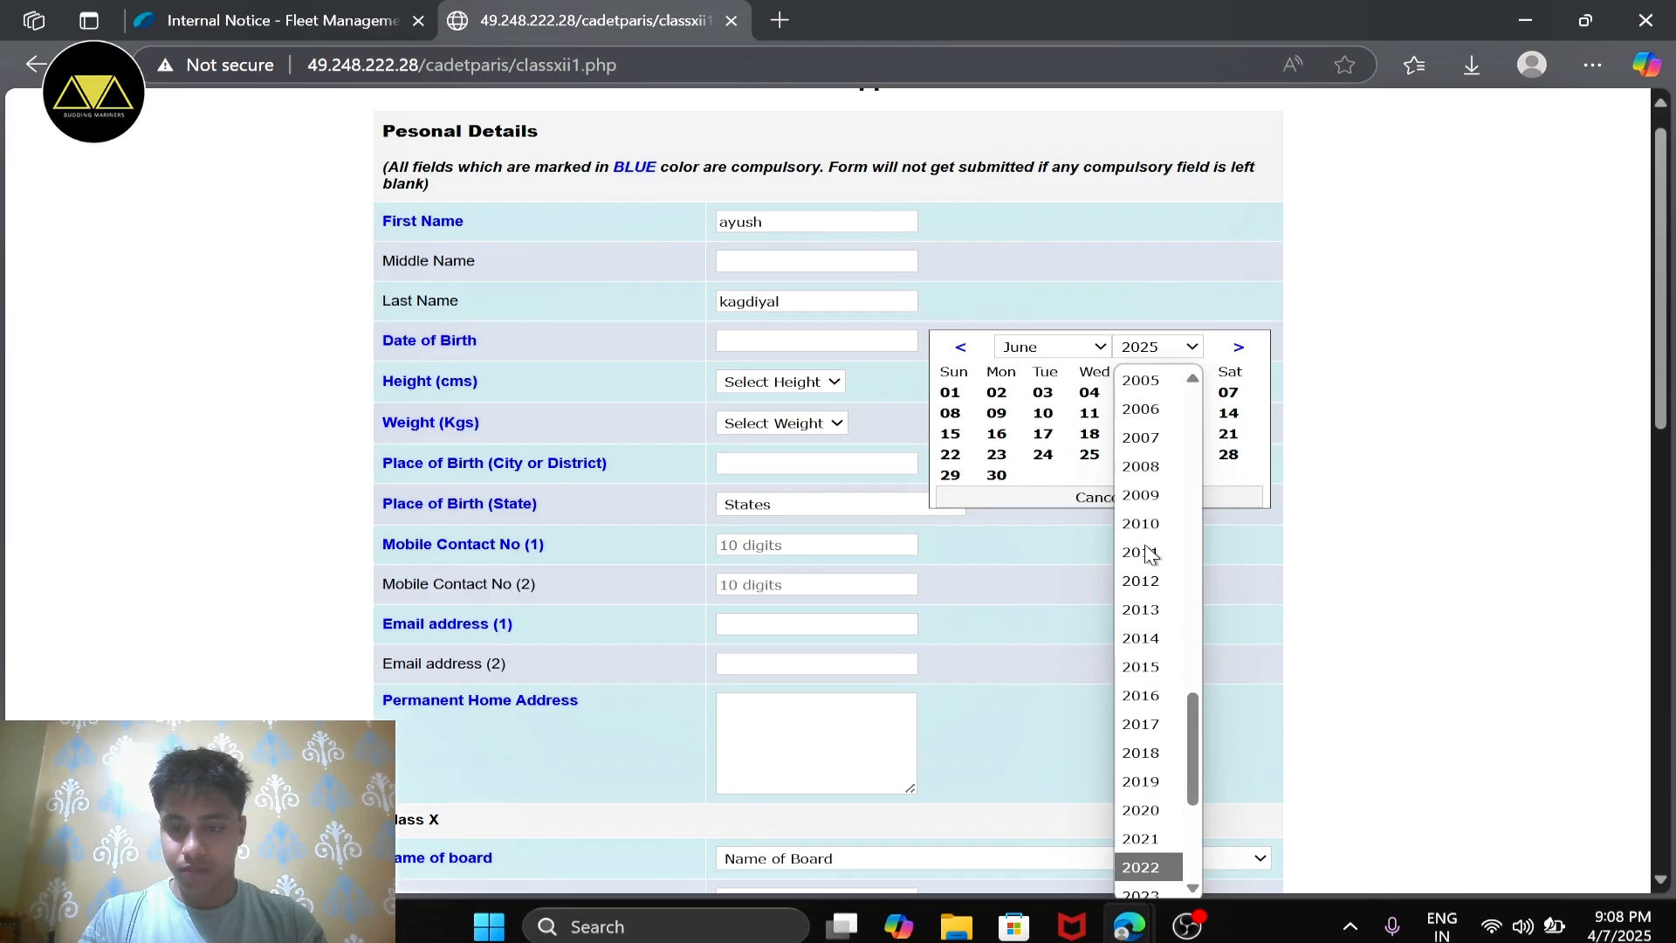
pyautogui.click(1139, 426)
pyautogui.click(996, 434)
# Step: Set the applicant's height to 177 cm and weight to 73 kg
pyautogui.click(797, 382)
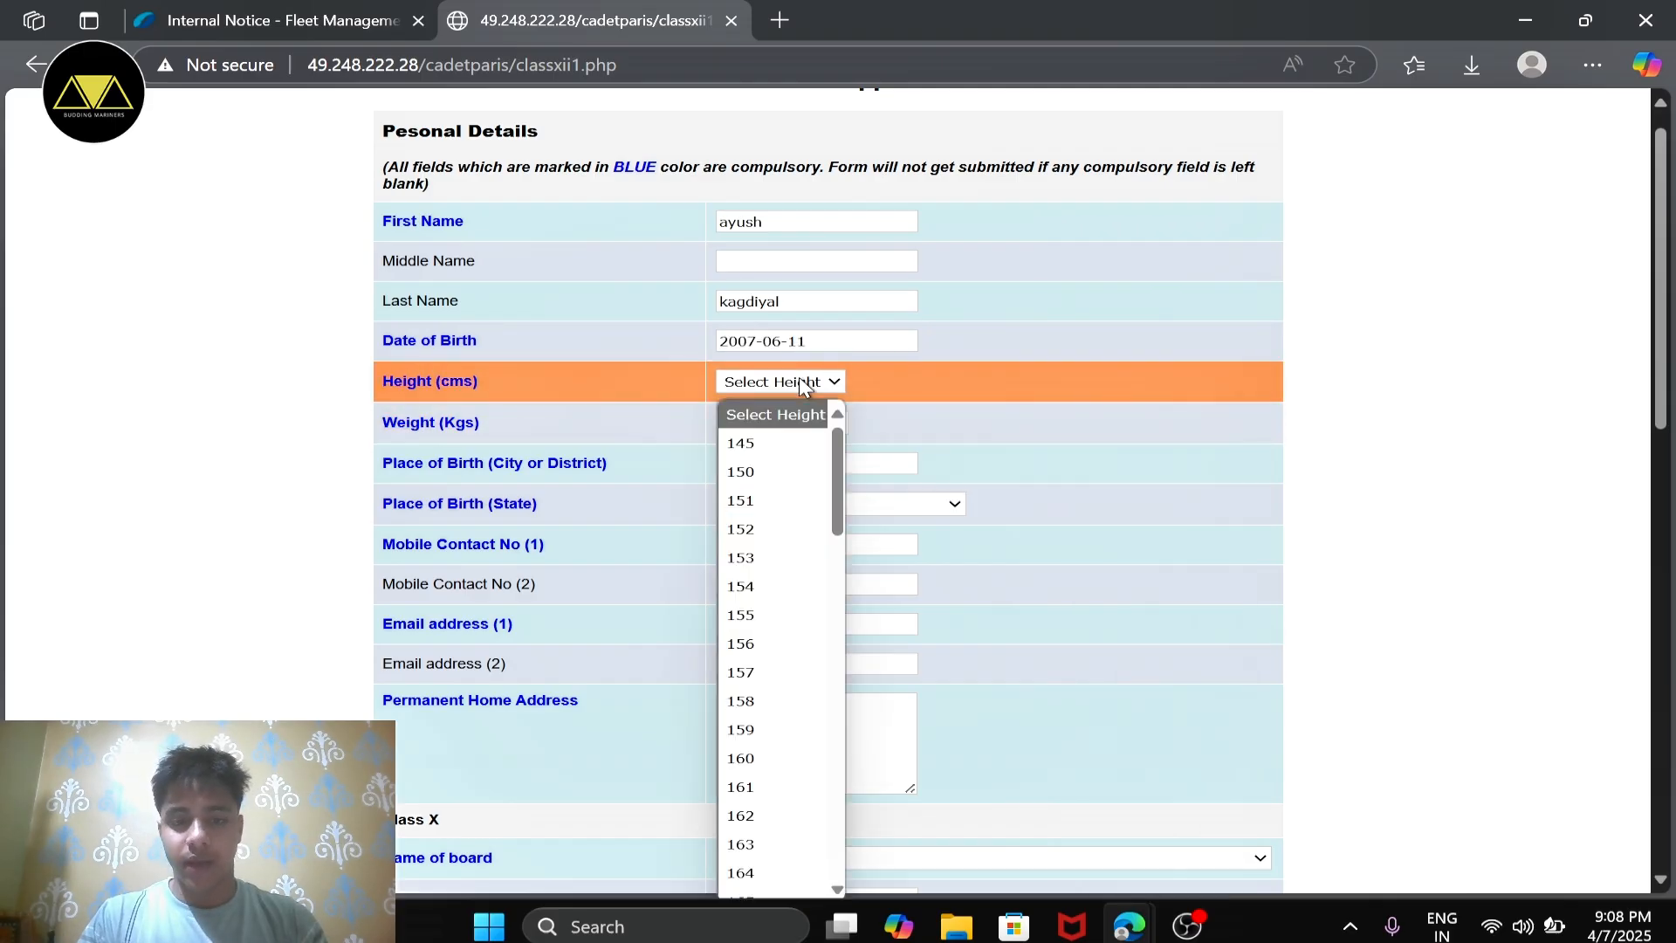
pyautogui.scroll(-4, 748, 633)
pyautogui.scroll(-4, 748, 602)
pyautogui.scroll(1, 743, 548)
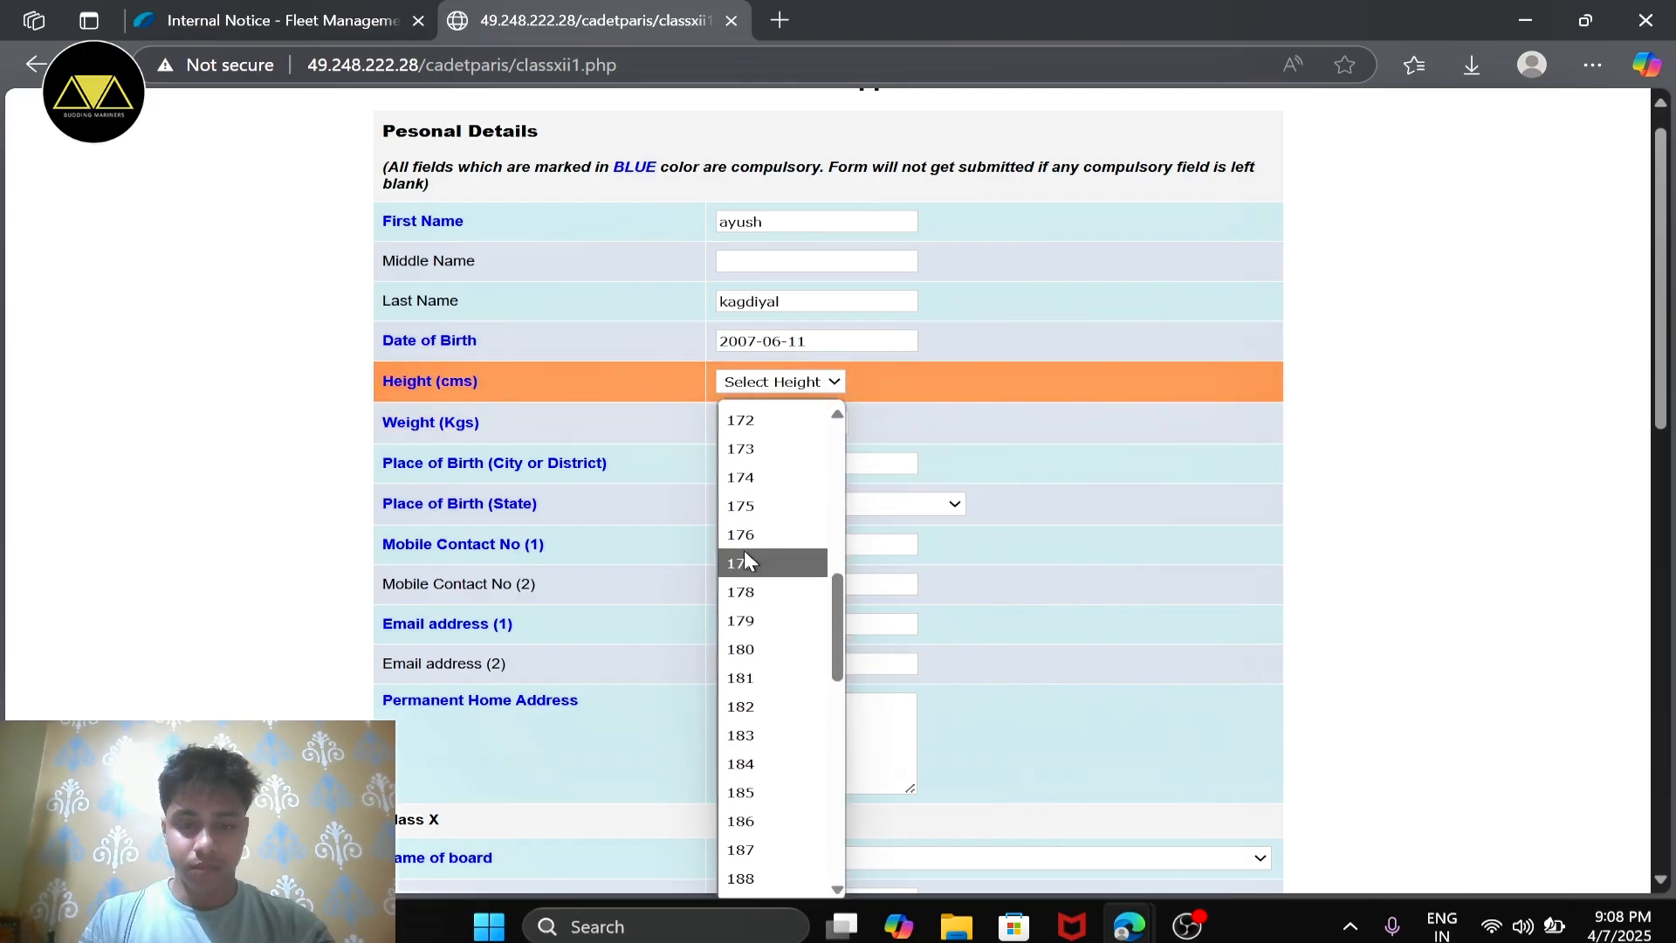
pyautogui.click(758, 569)
pyautogui.click(768, 423)
pyautogui.scroll(-6, 786, 553)
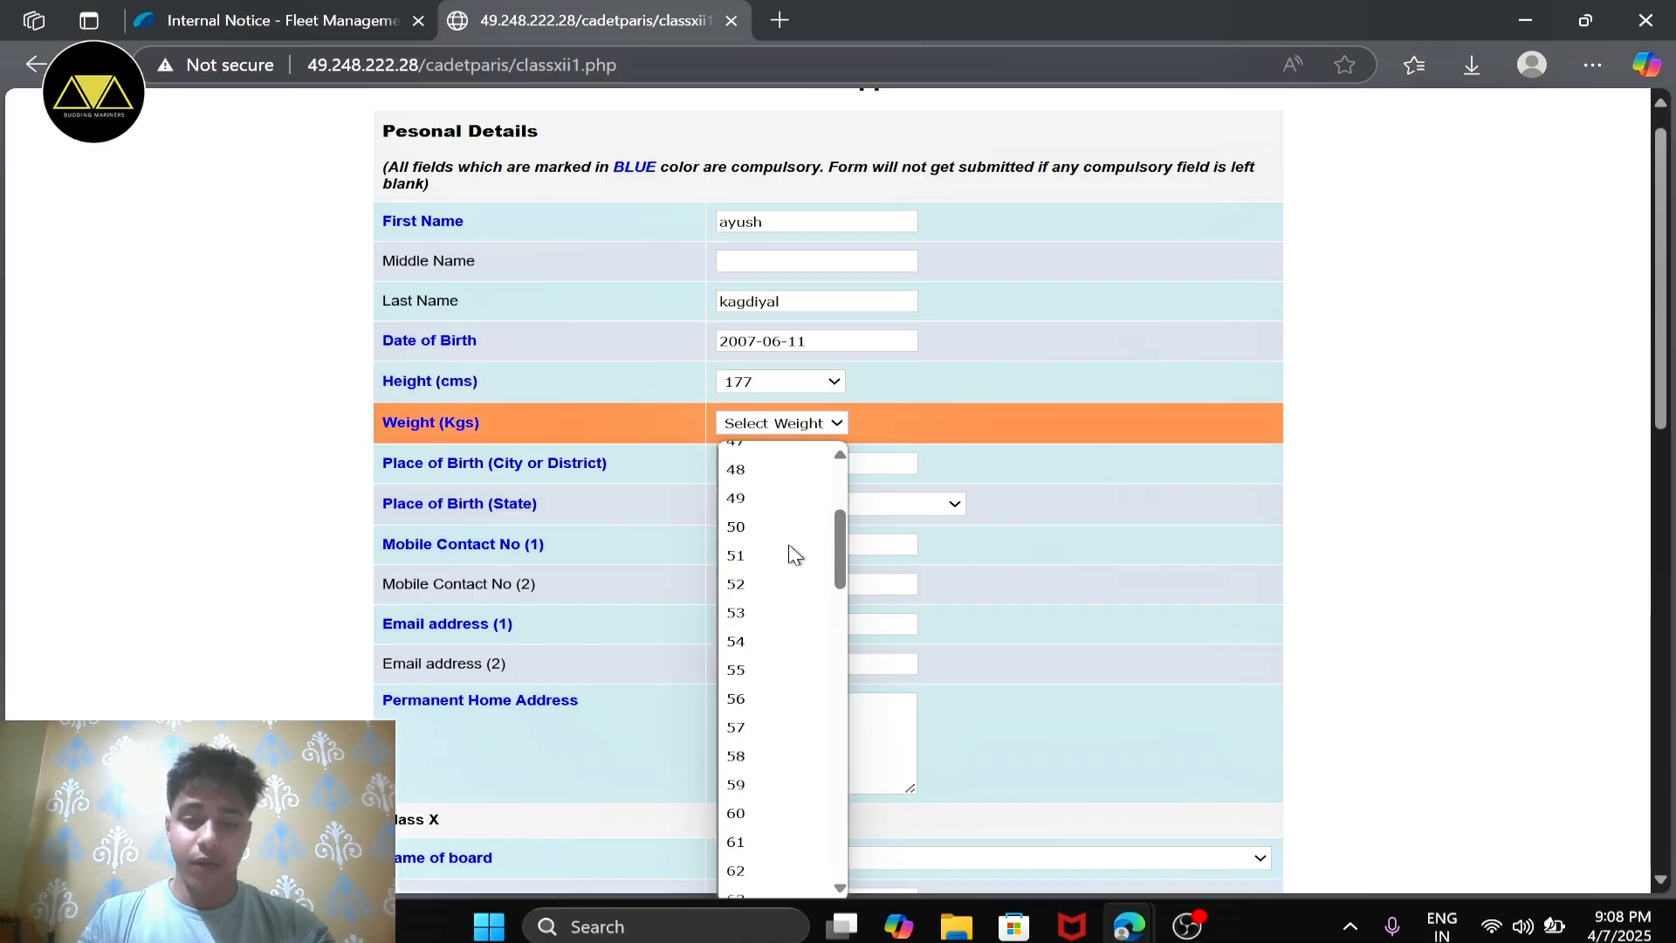
pyautogui.click(741, 660)
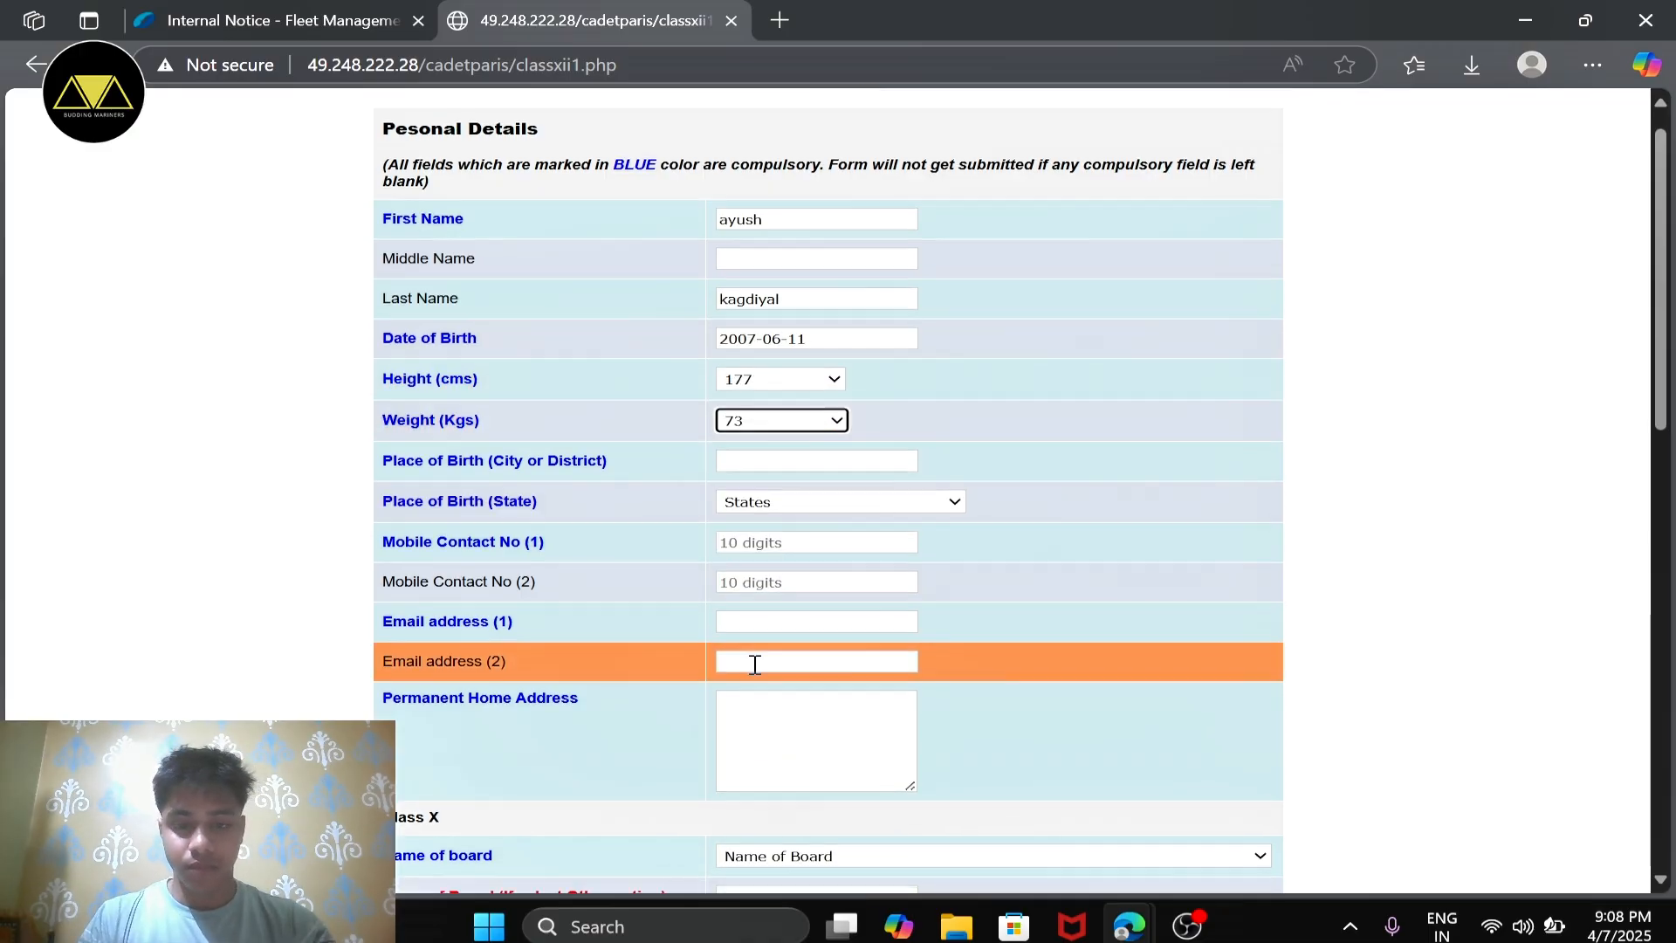
# Step: Enter "pauri garhwal" as the city or district of birth and choose Uttarakhand as the state of birth
pyautogui.scroll(-1, 785, 541)
pyautogui.click(810, 387)
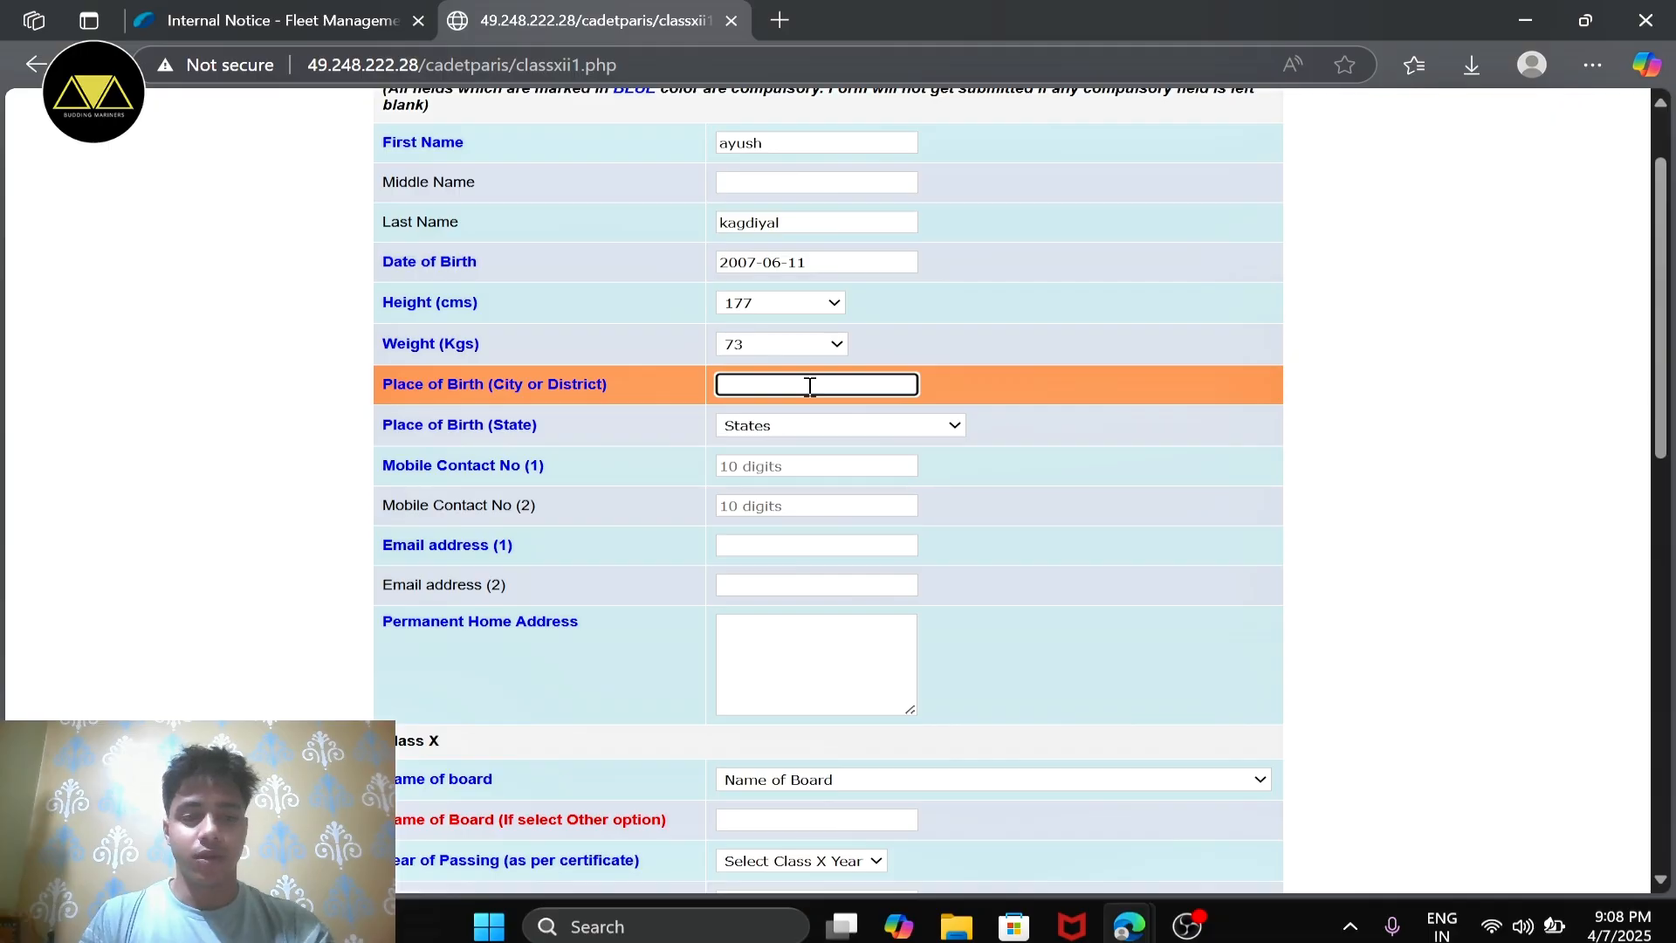
pyautogui.write('pauri garhwal')
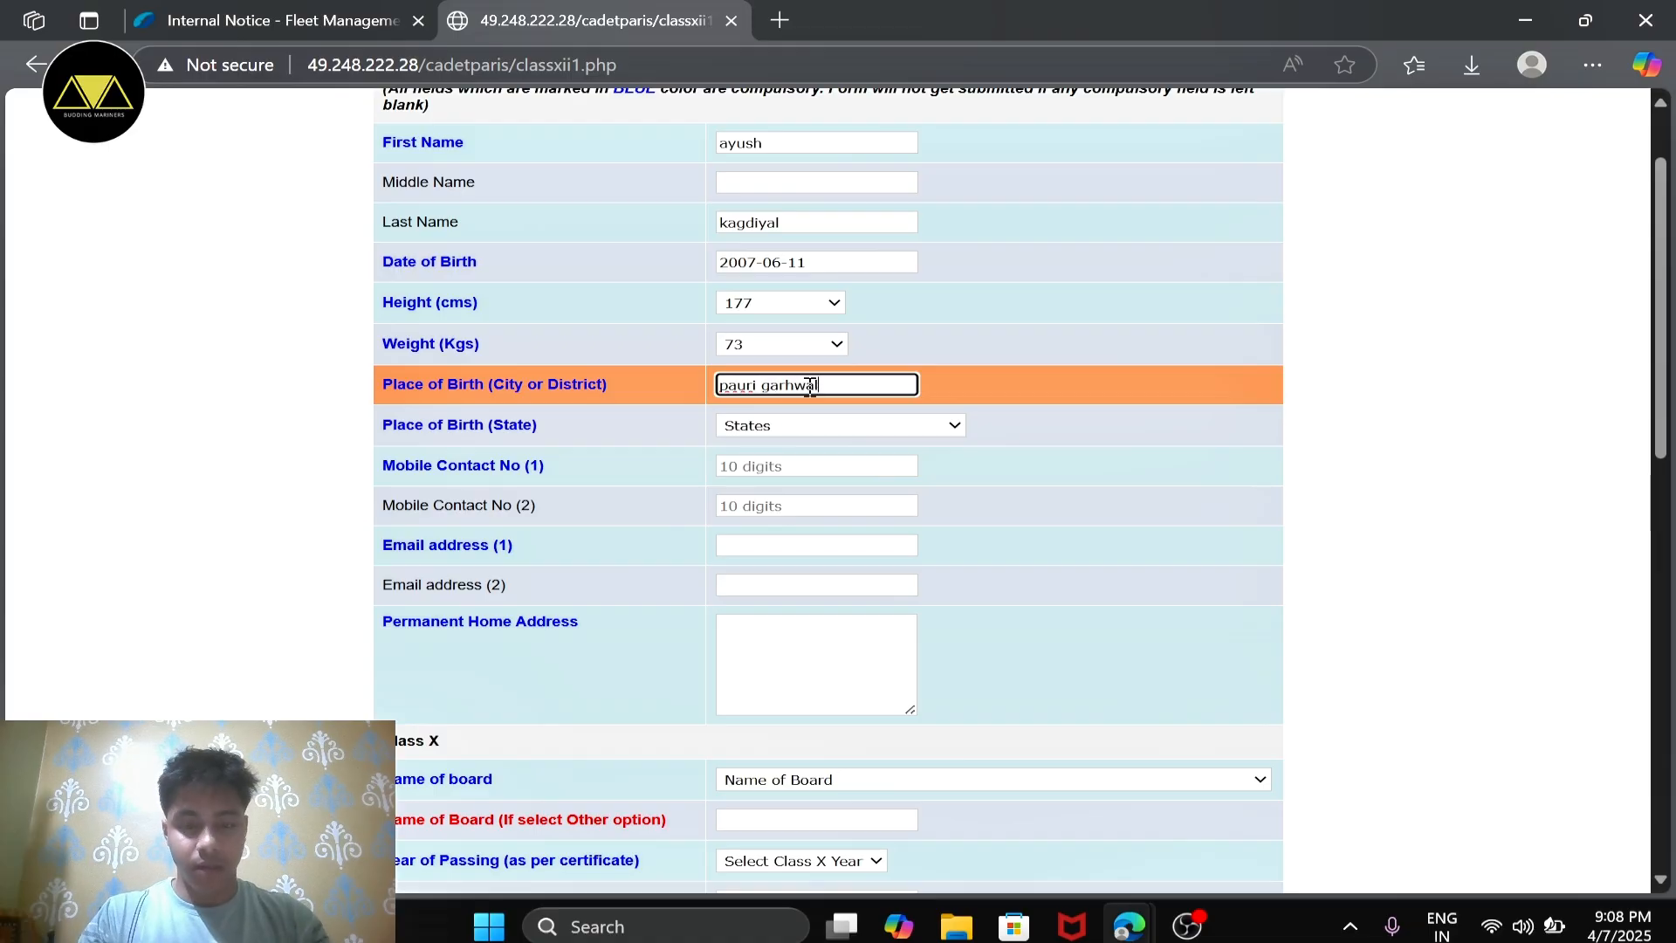
pyautogui.scroll(-1, 810, 386)
pyautogui.click(831, 408)
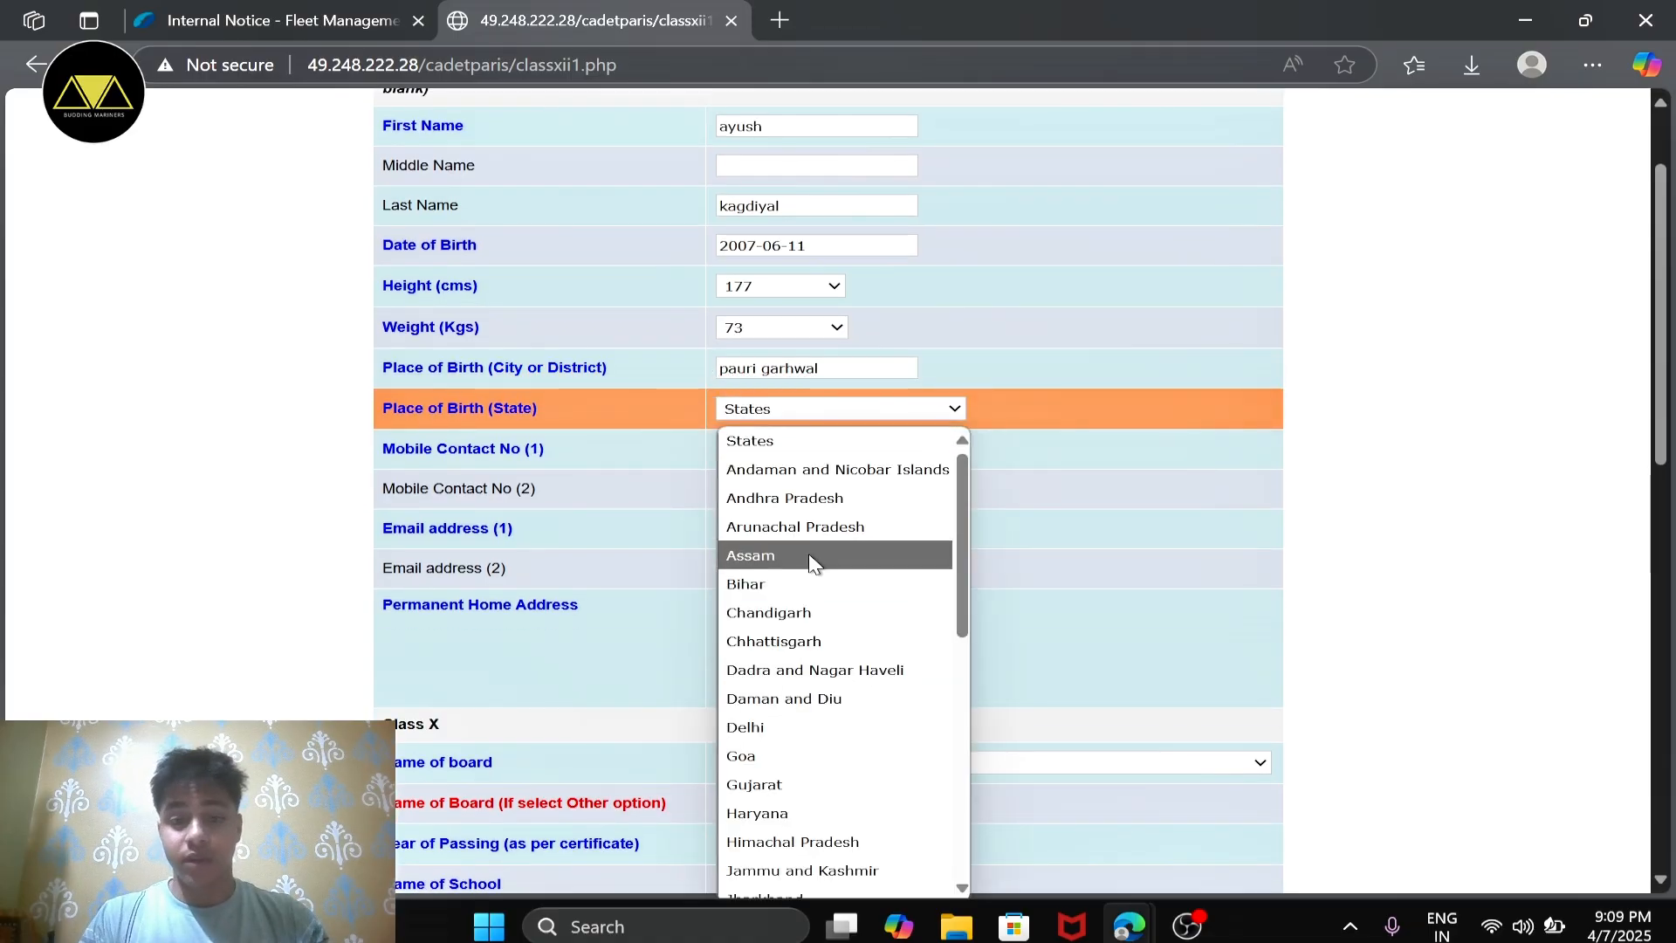
pyautogui.scroll(-6, 811, 561)
pyautogui.click(816, 854)
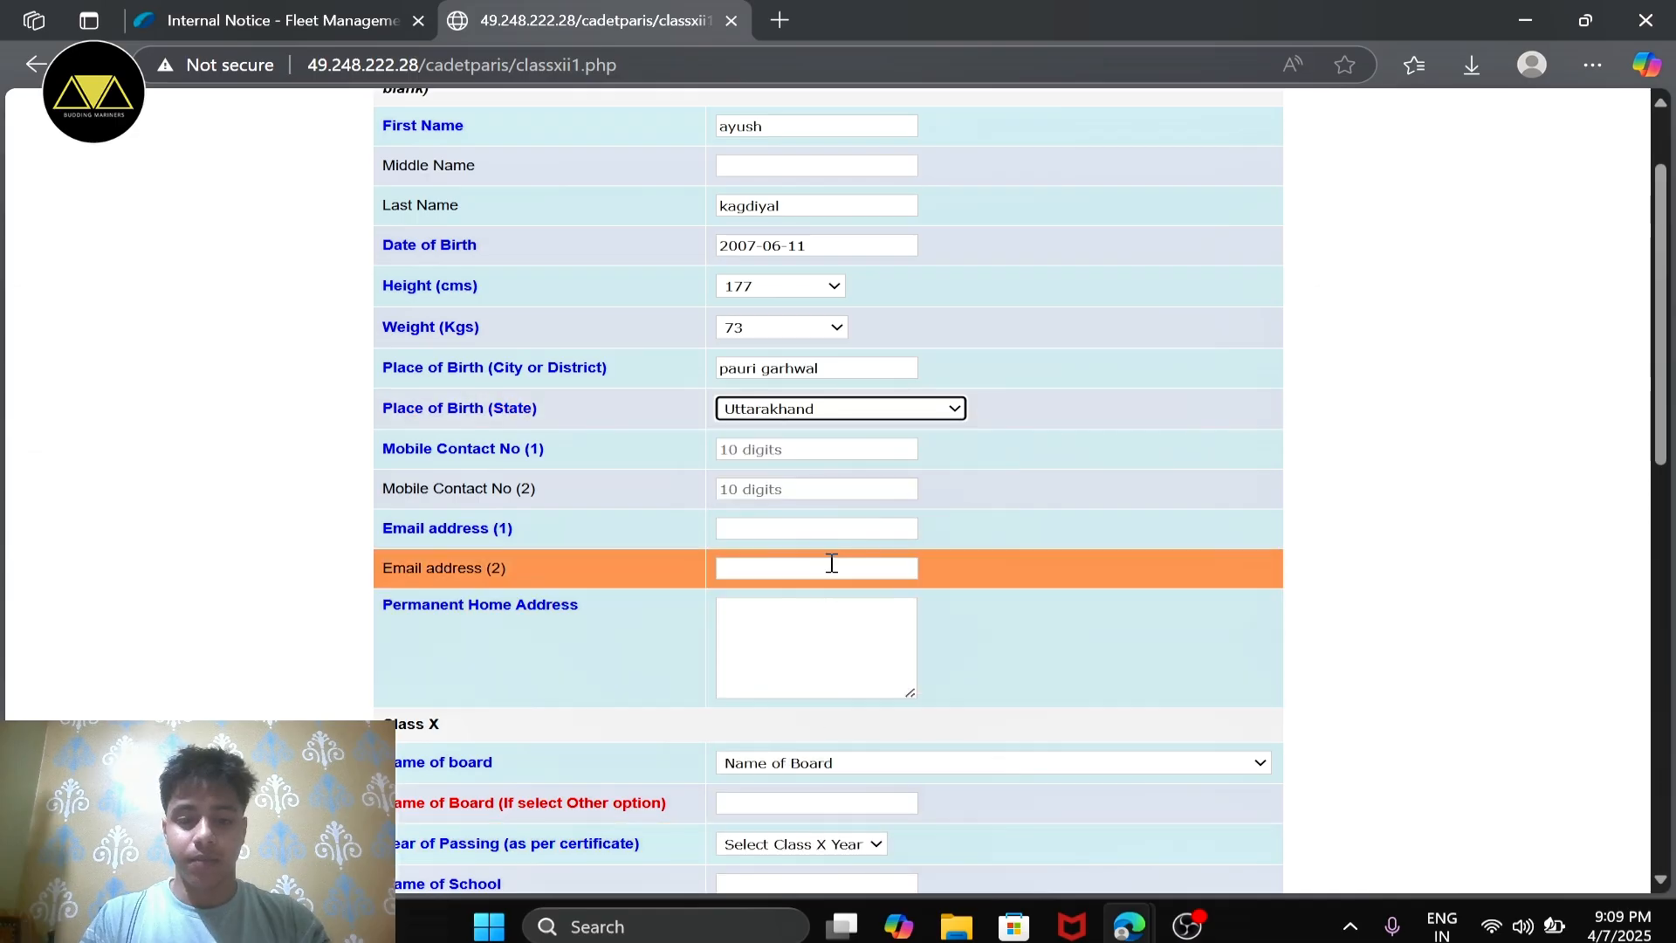
# Step: Fill in the applicant's first and second mobile contact numbers
pyautogui.click(835, 450)
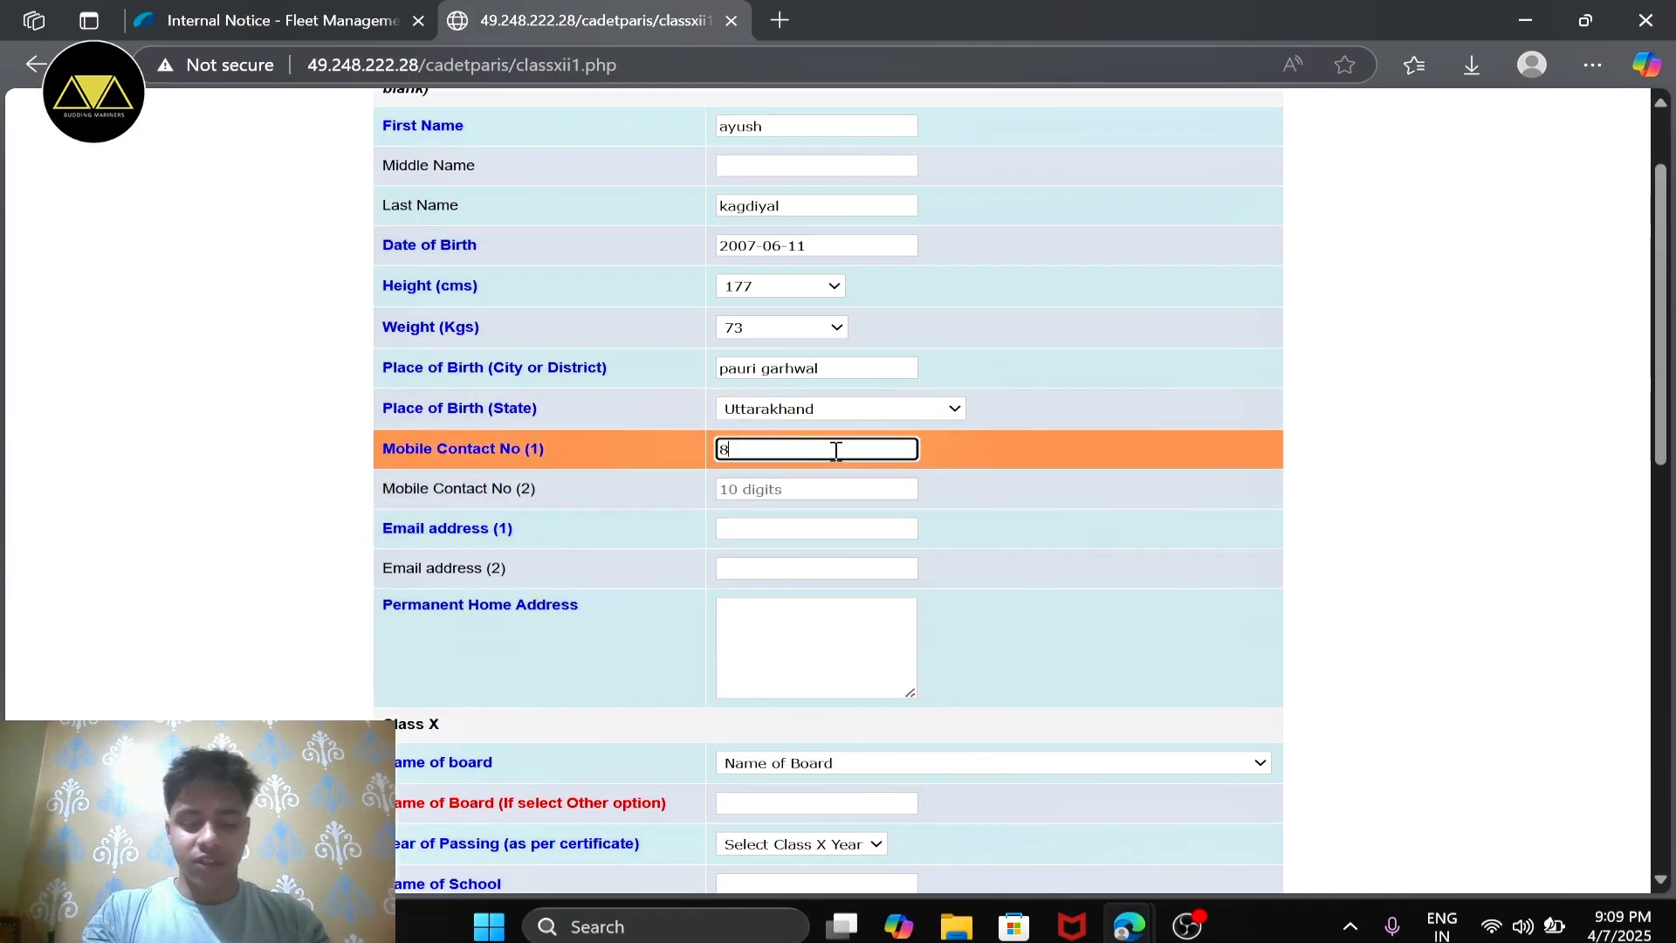
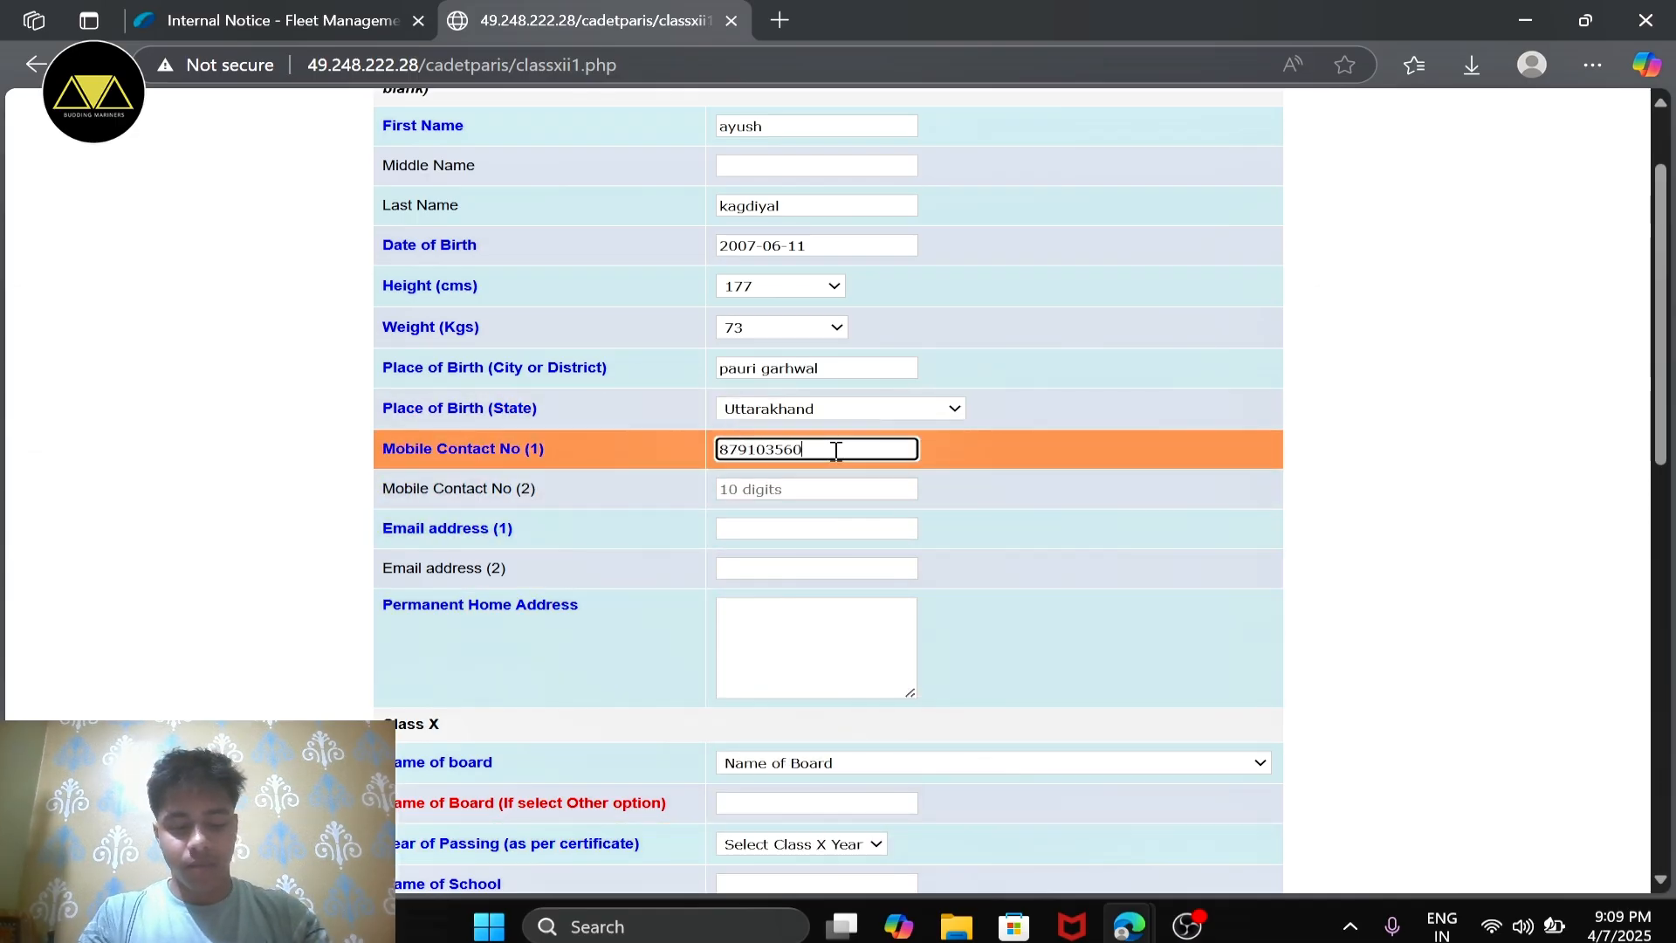
pyautogui.click(851, 511)
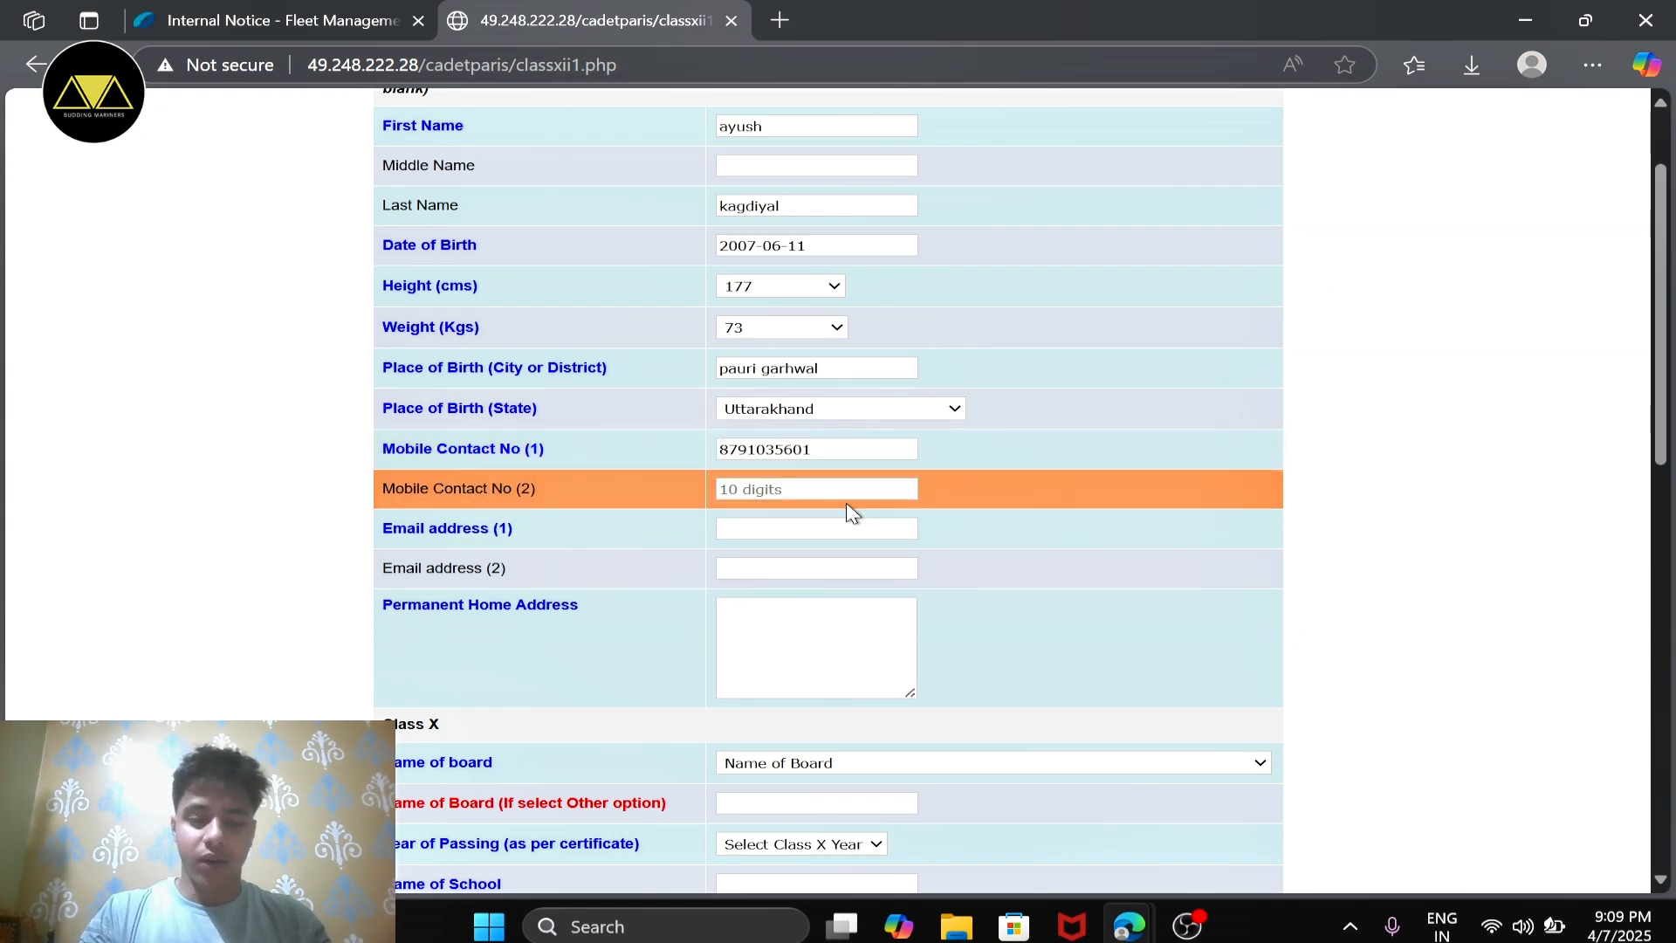
pyautogui.click(821, 486)
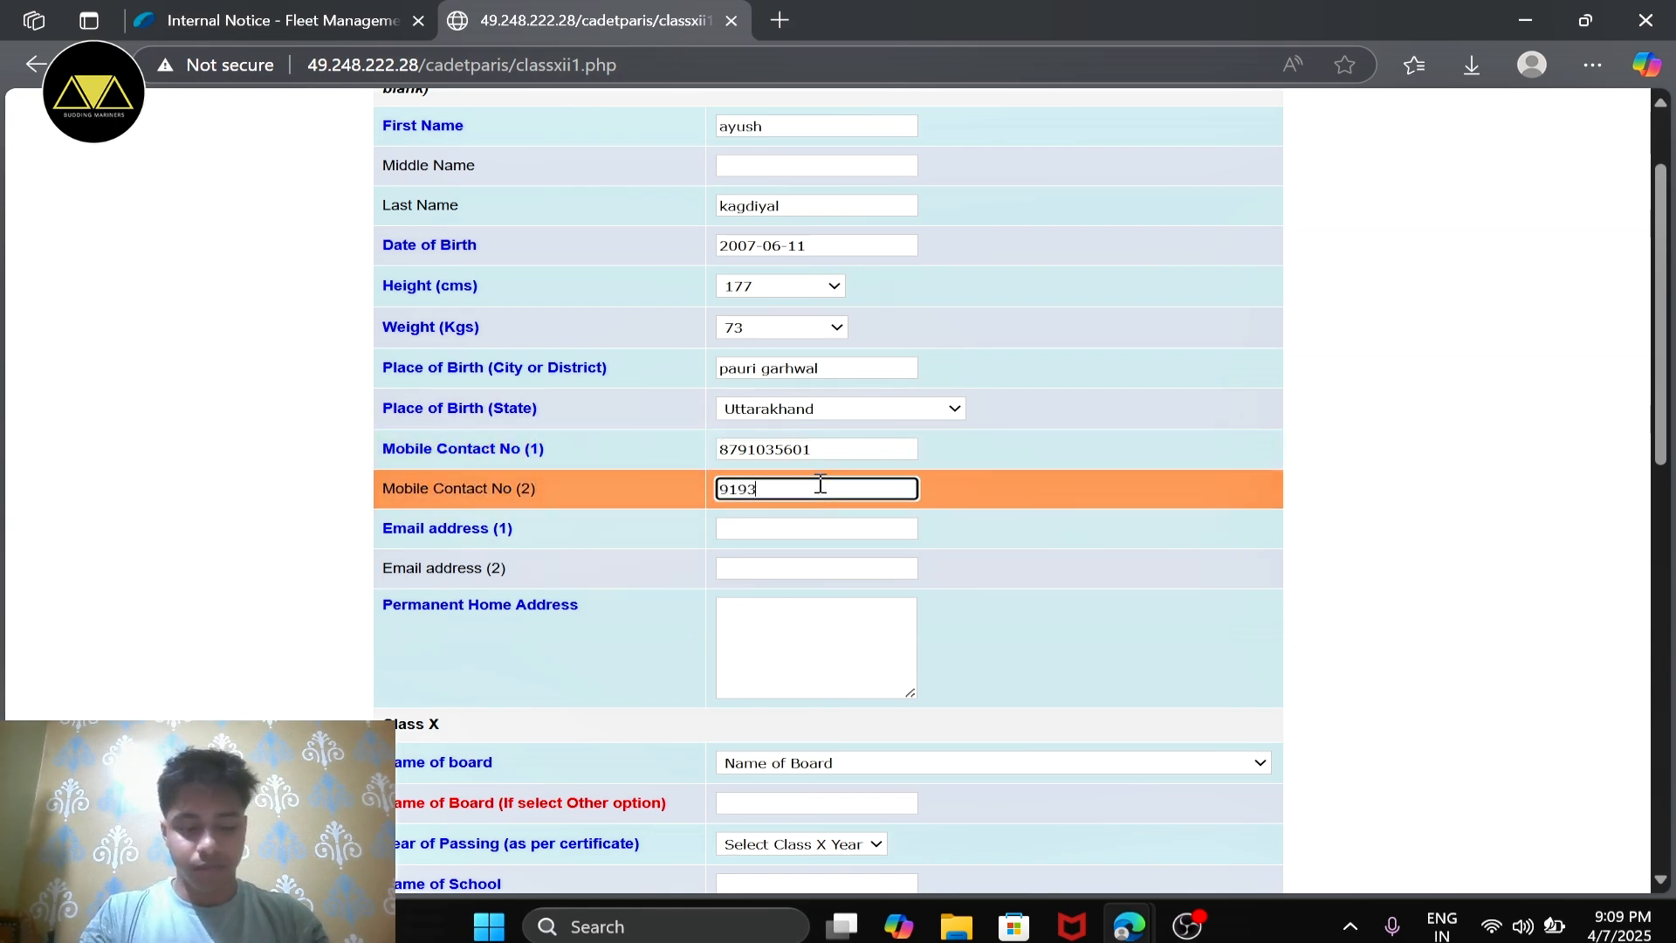
# Step: Fill in the applicant's primary email address and check the entered text
pyautogui.scroll(-1, 821, 489)
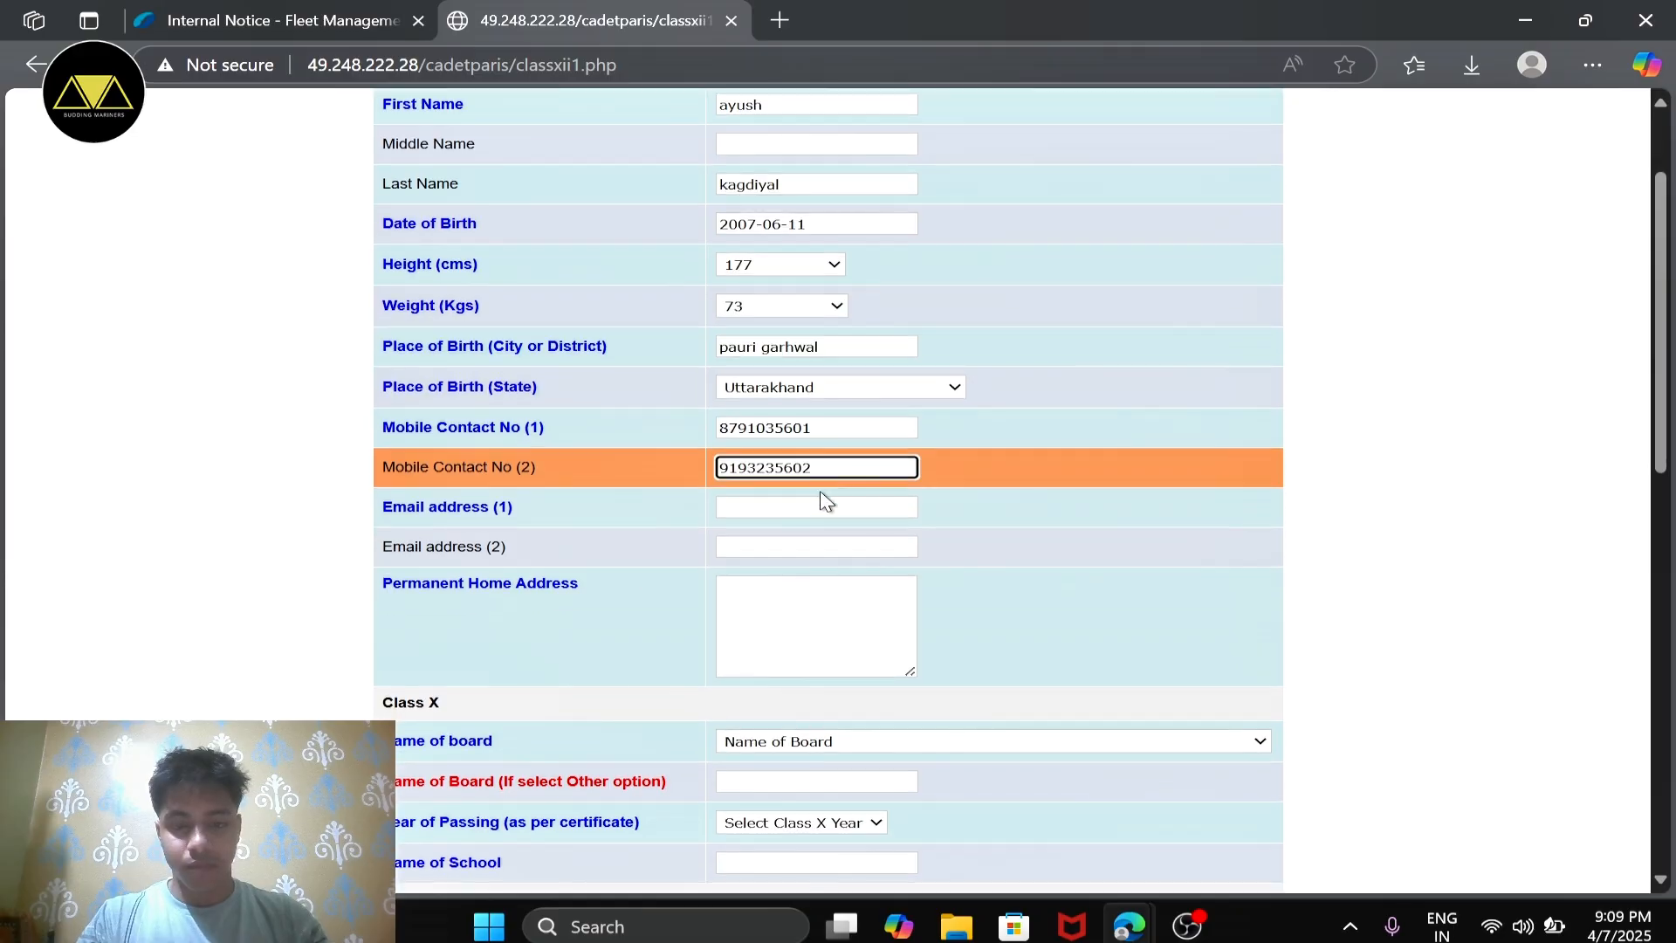
pyautogui.click(824, 504)
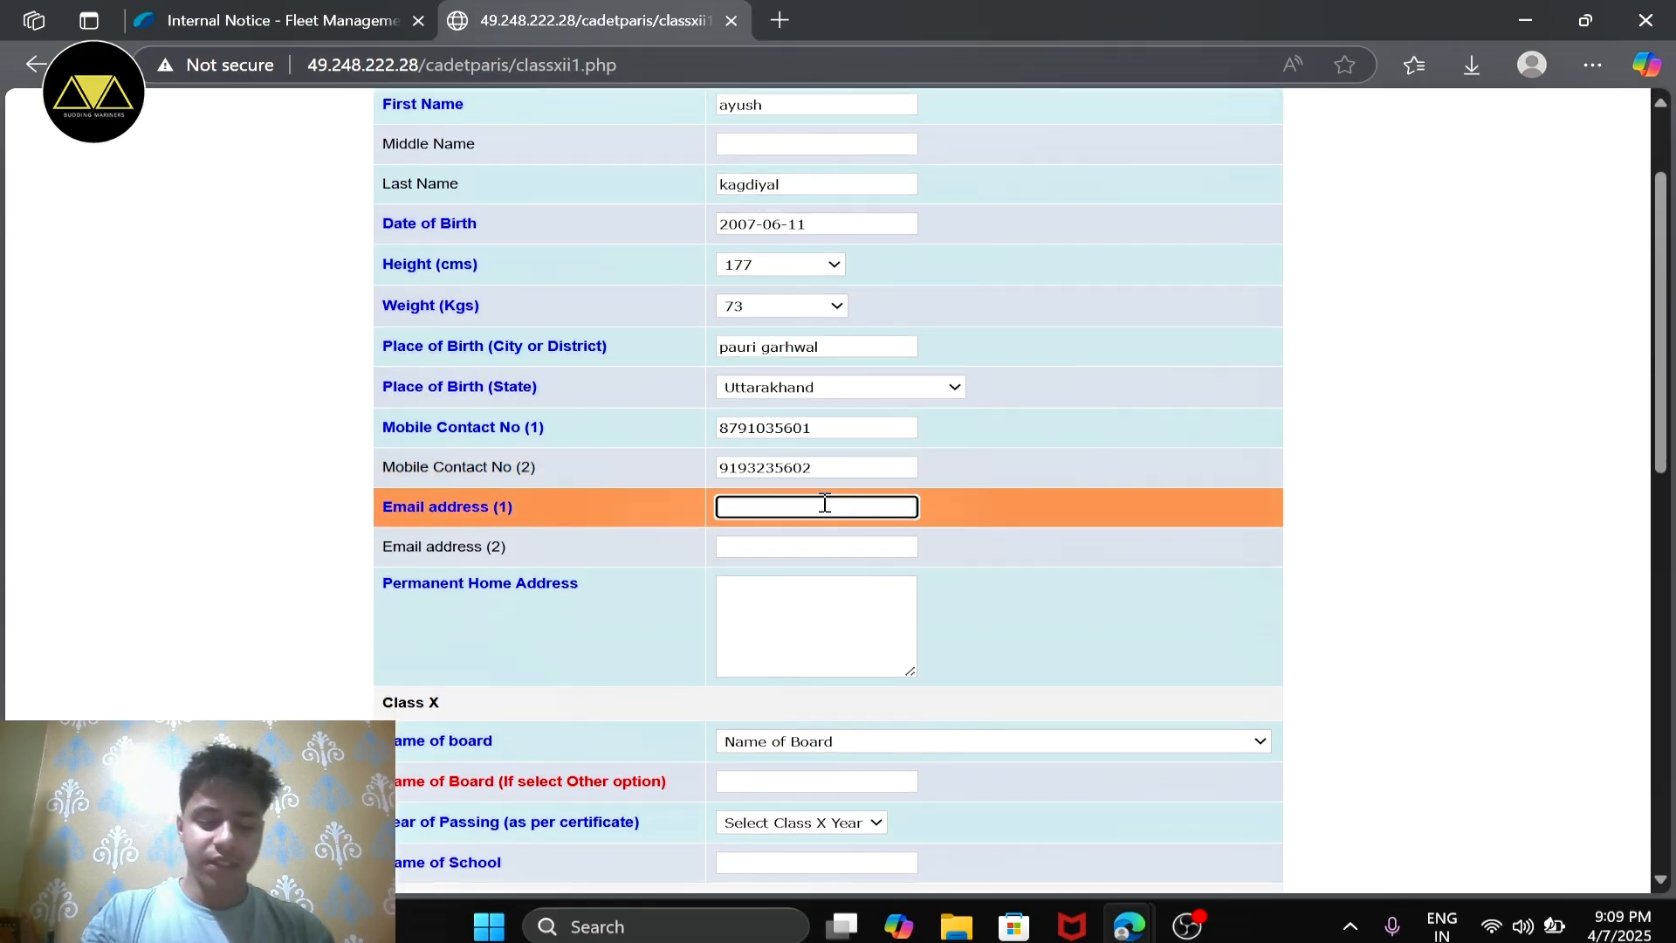
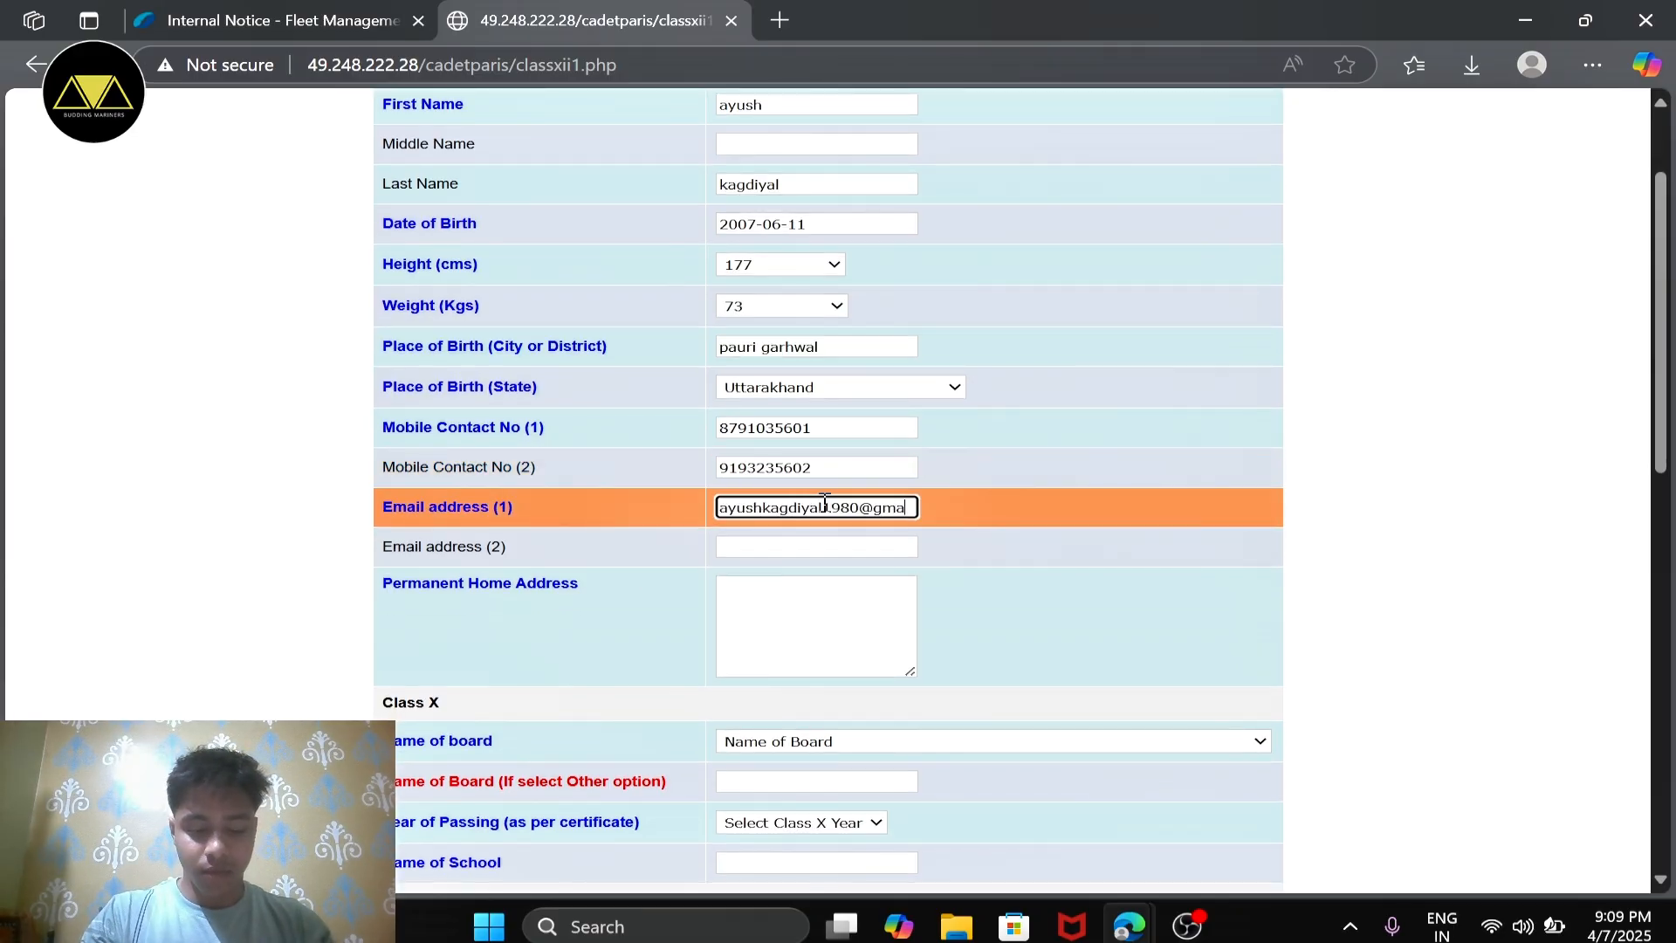
pyautogui.scroll(-1, 824, 510)
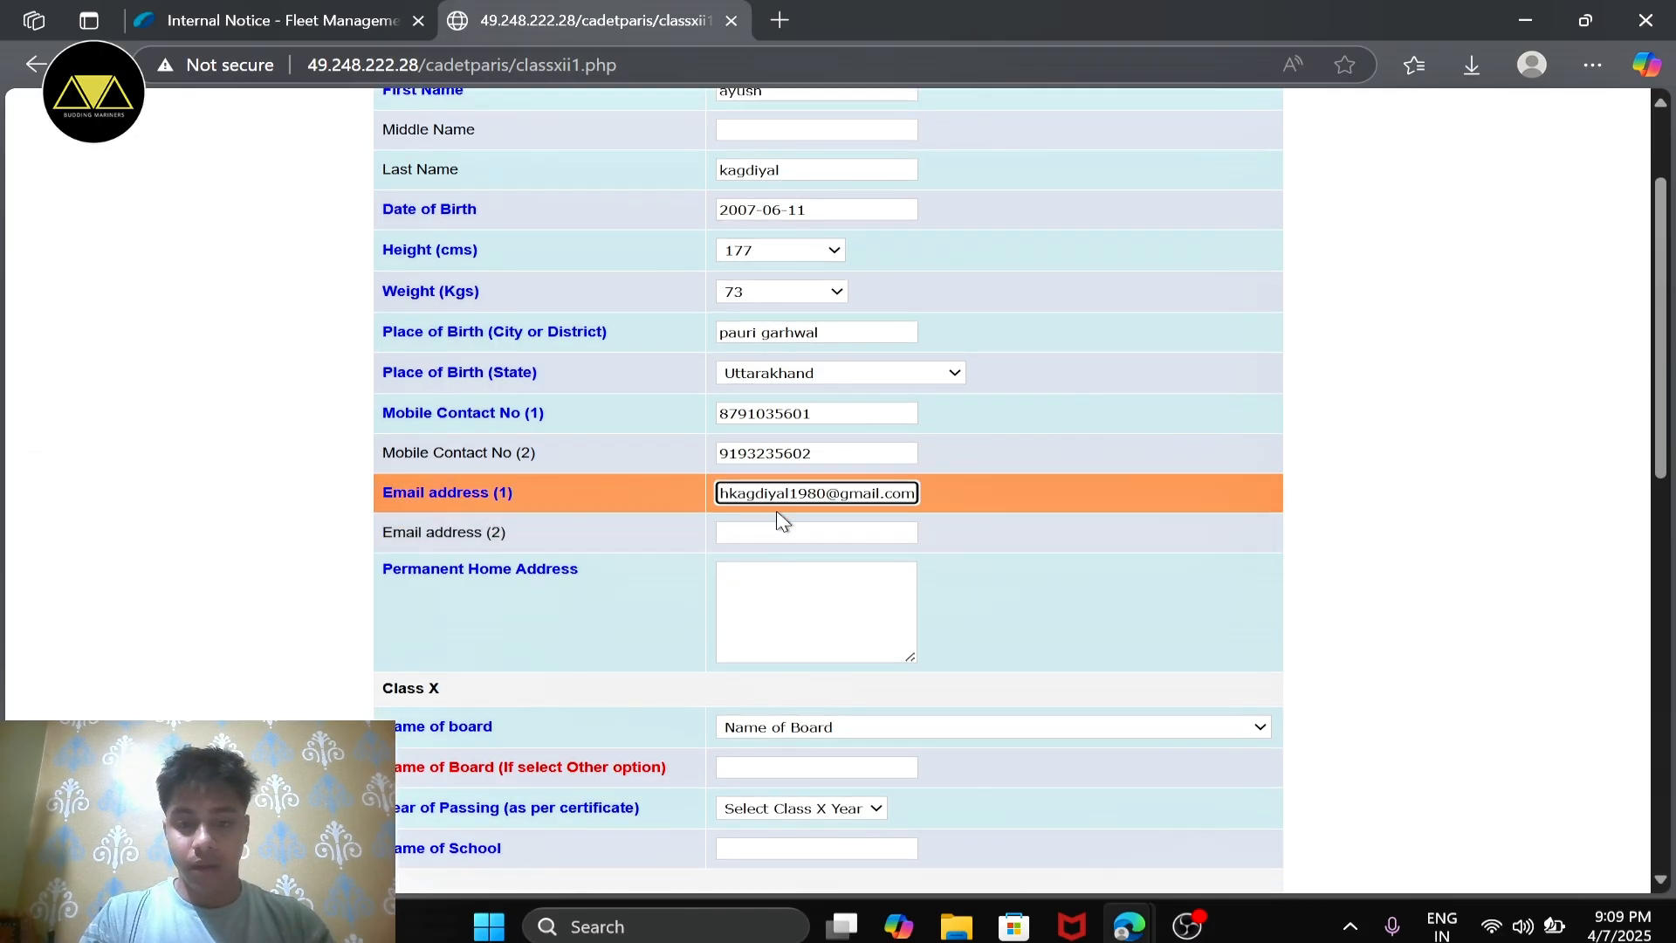
pyautogui.press('Home')
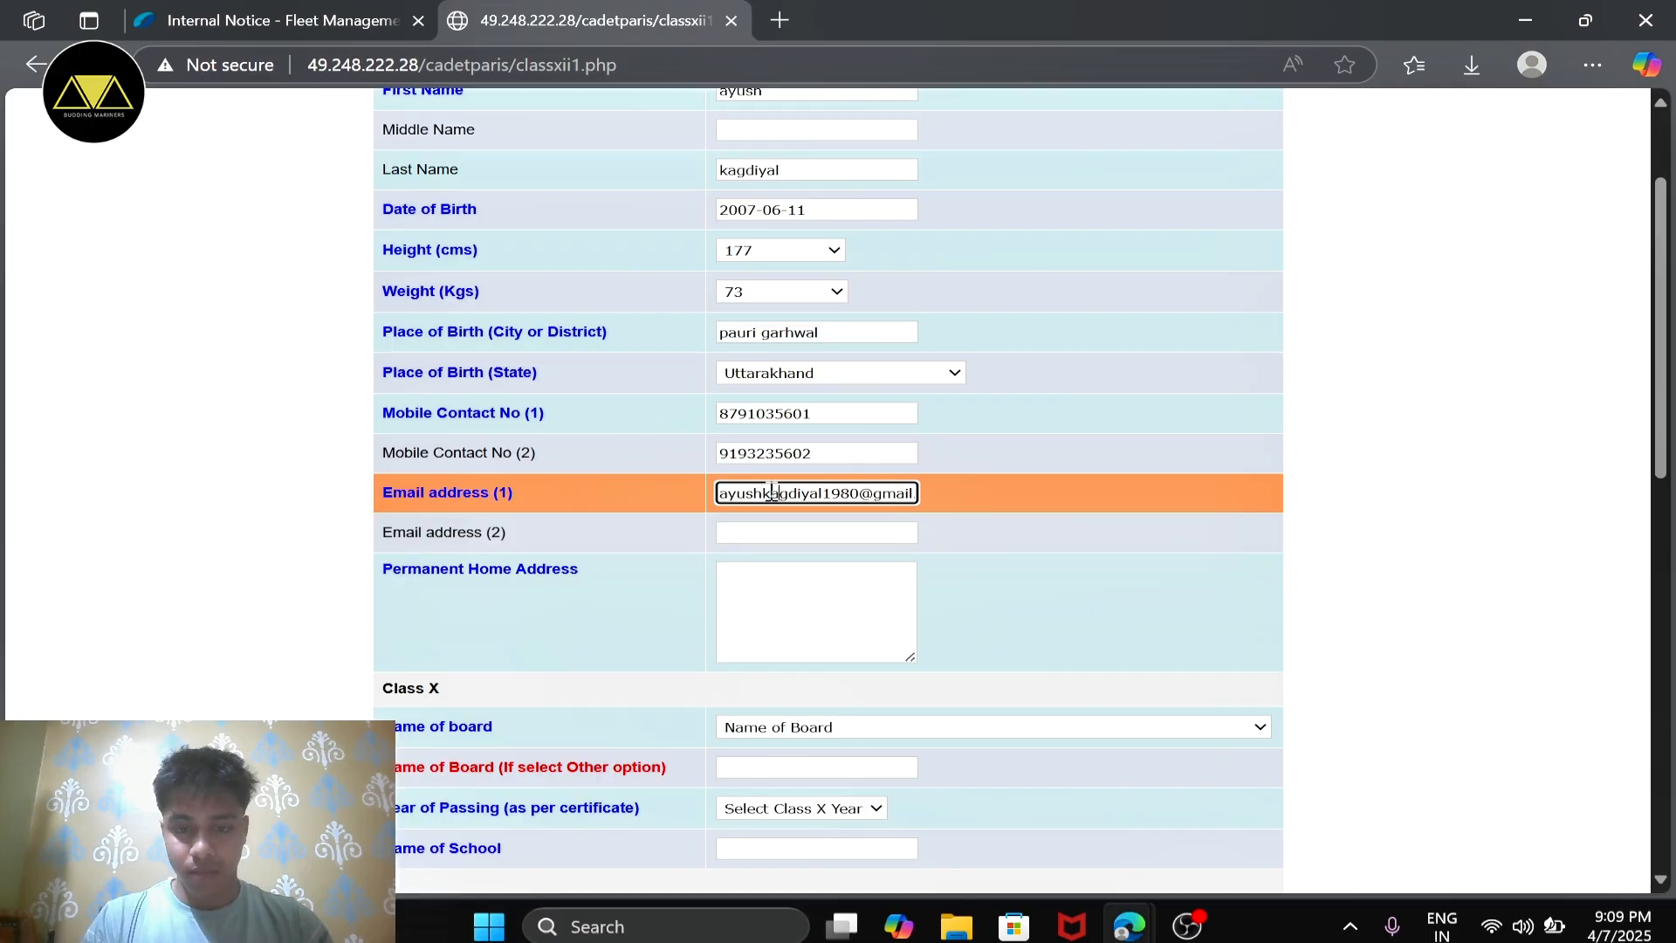
pyautogui.press('Right')
pyautogui.press('Right')
pyautogui.press('Right')
pyautogui.press('Right')
pyautogui.press('Right')
pyautogui.press('Right')
pyautogui.press('Right')
pyautogui.press('Right')
pyautogui.press('Right')
pyautogui.press('Right')
pyautogui.press('Right')
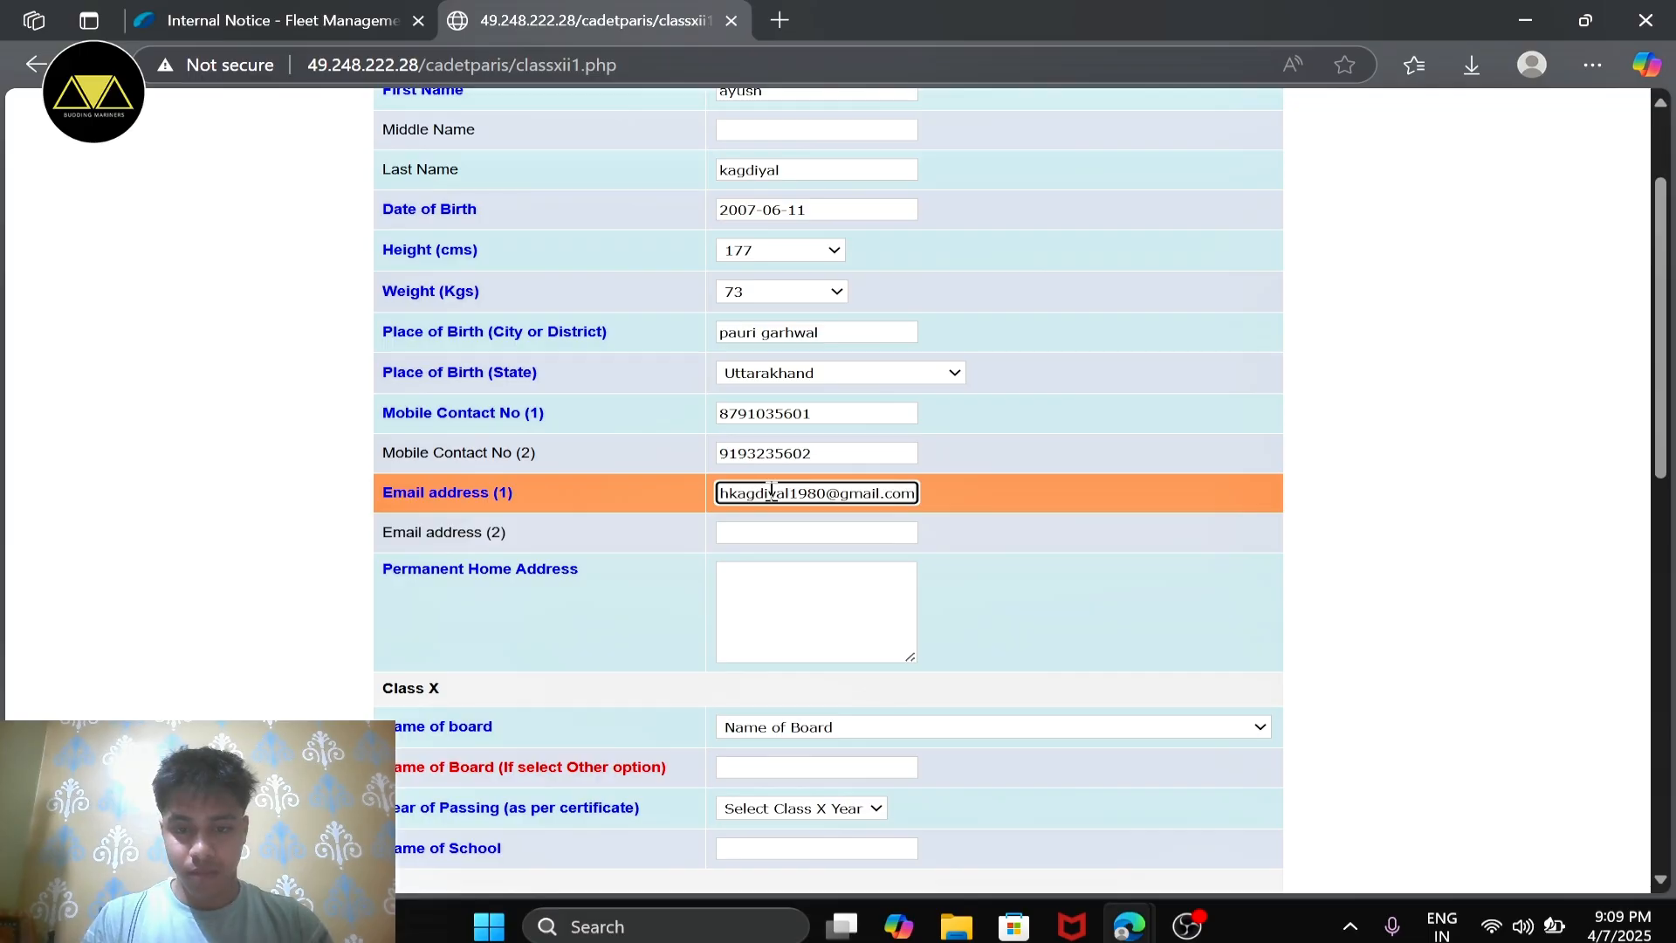
# Step: Fill in the applicant's second email address and permanent home address
pyautogui.click(808, 535)
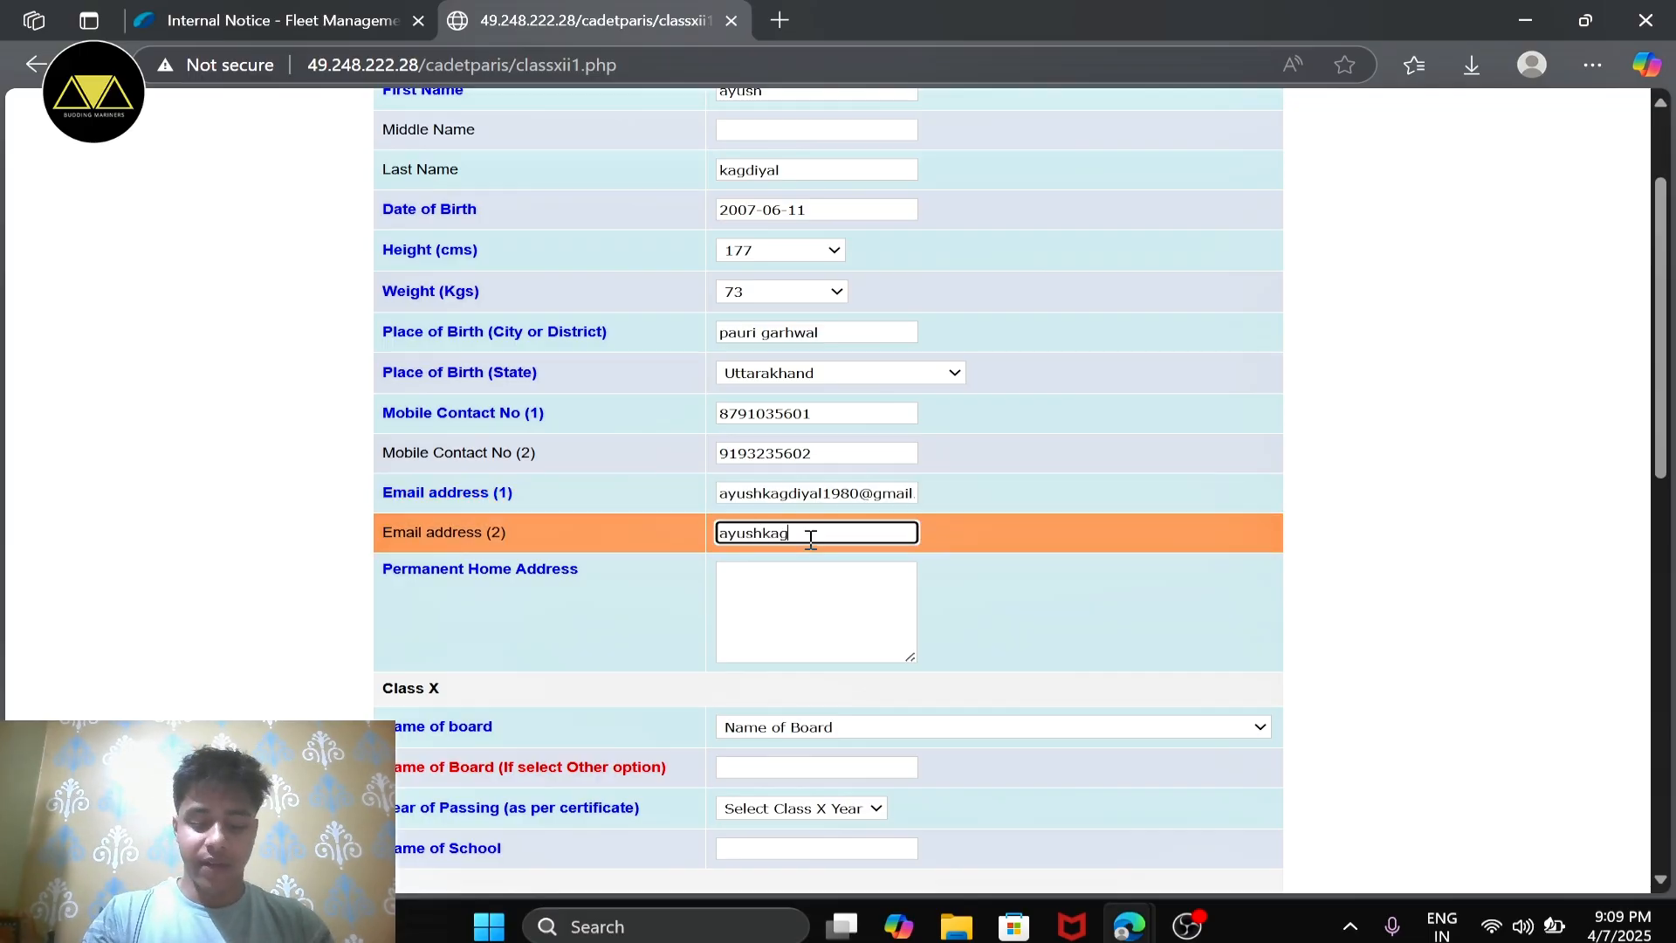
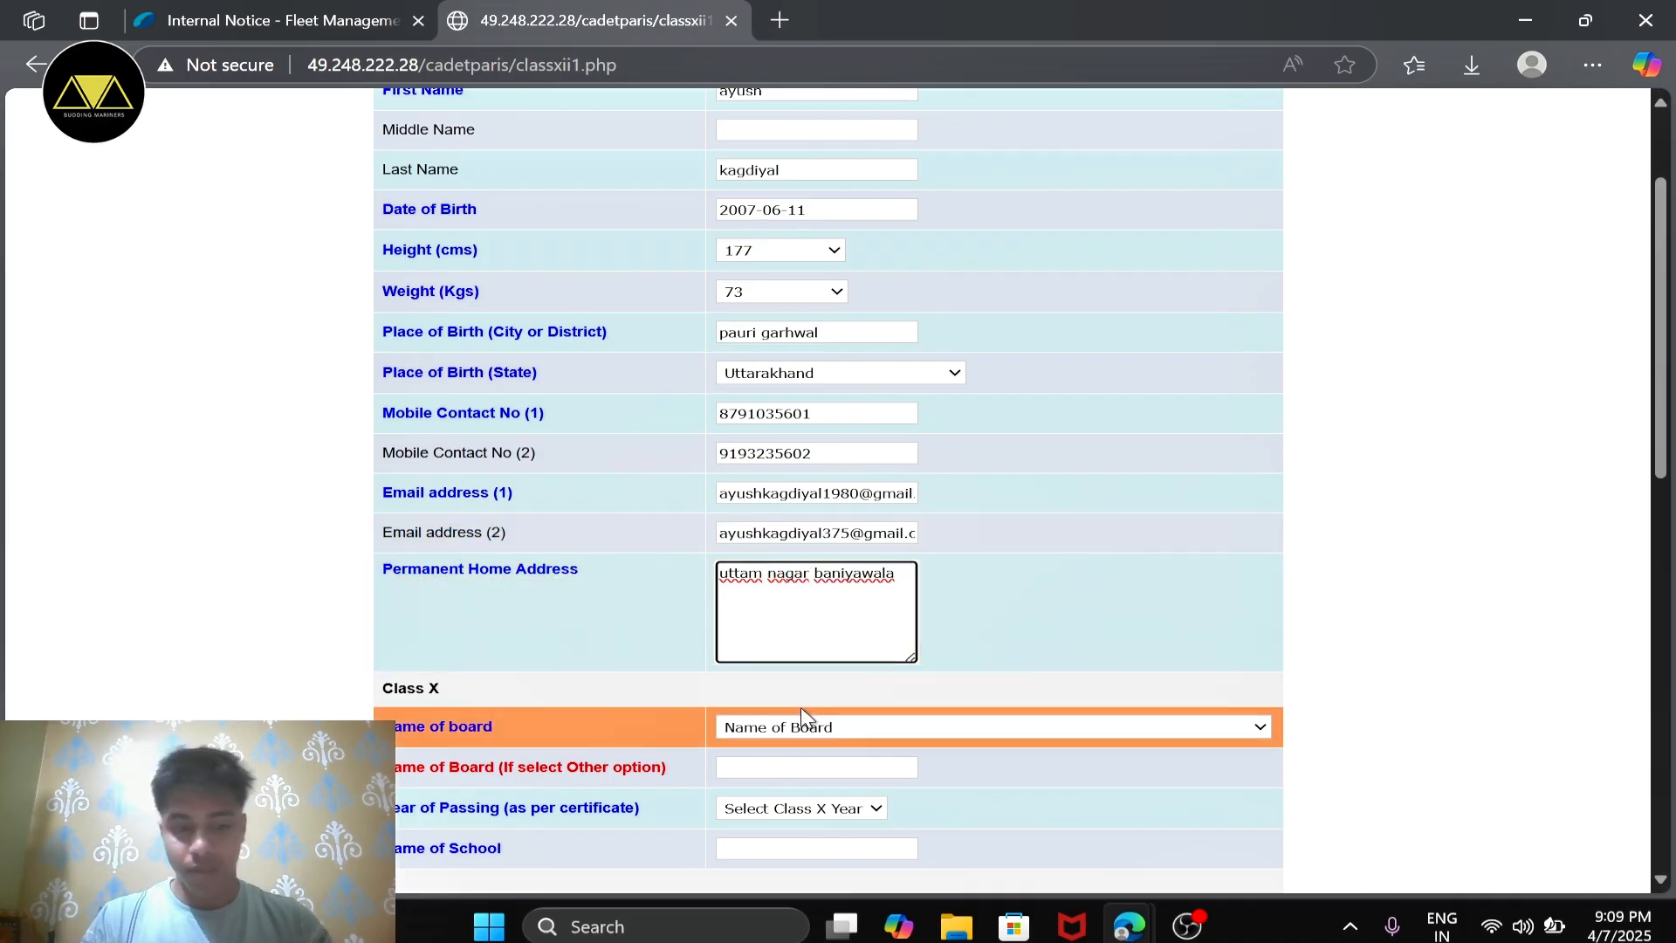
# Step: Choose Central Board of Secondary Education as the Class X board, leaving the field for an unlisted board blank
pyautogui.scroll(-1, 785, 725)
pyautogui.scroll(-1, 685, 587)
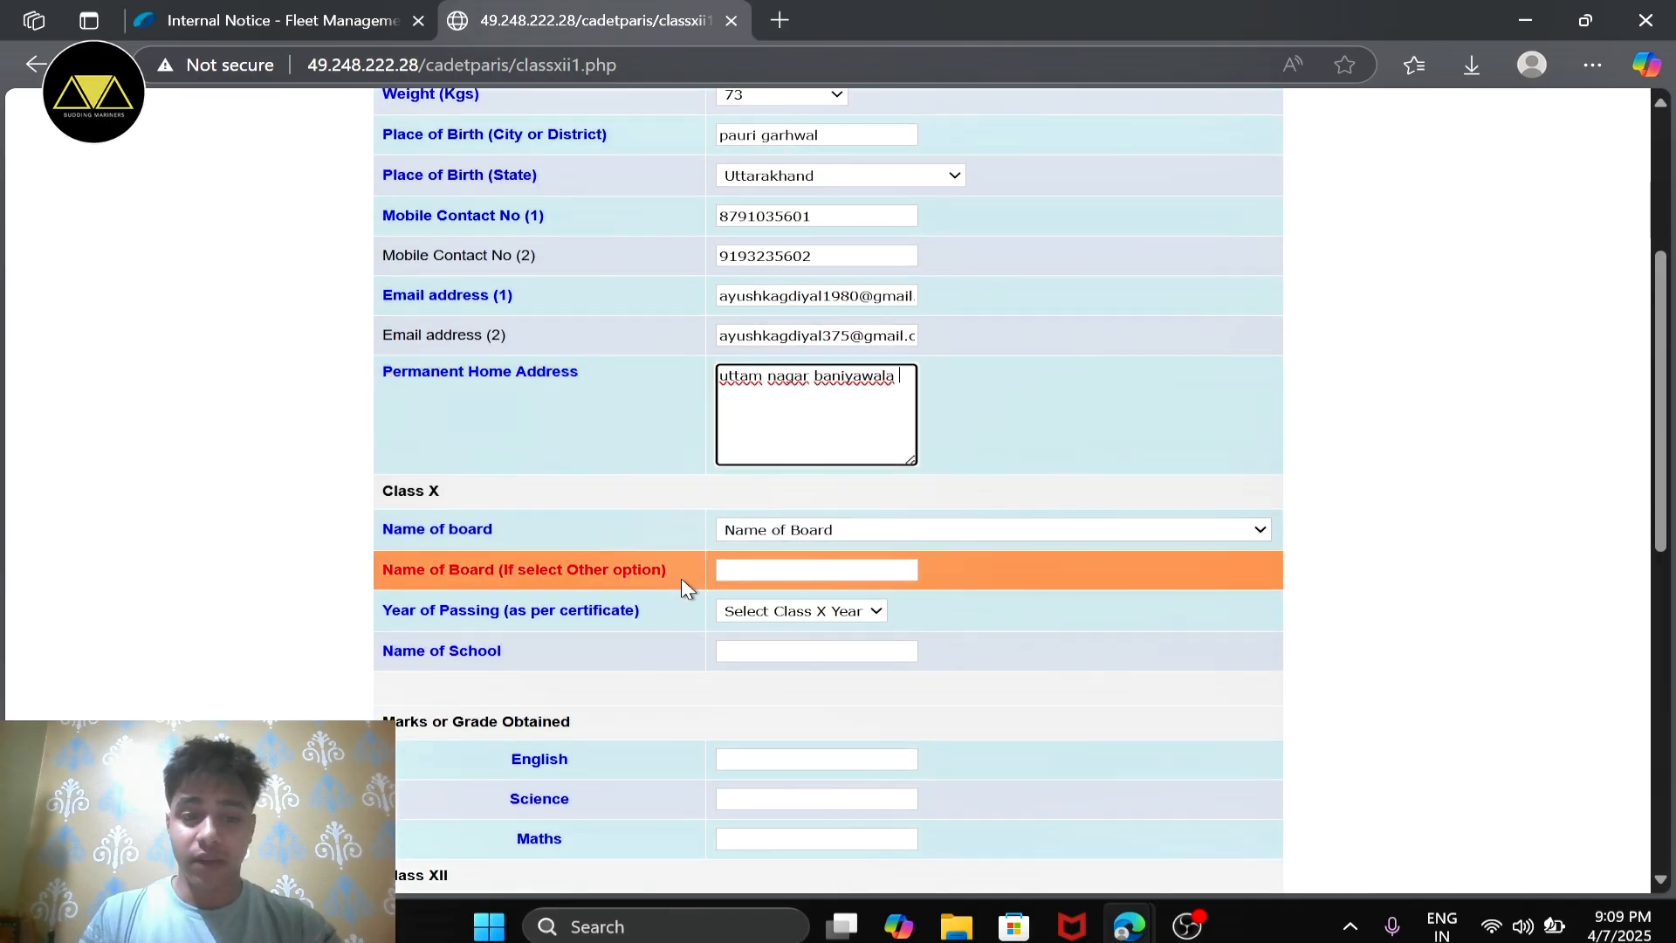
pyautogui.scroll(-1, 785, 563)
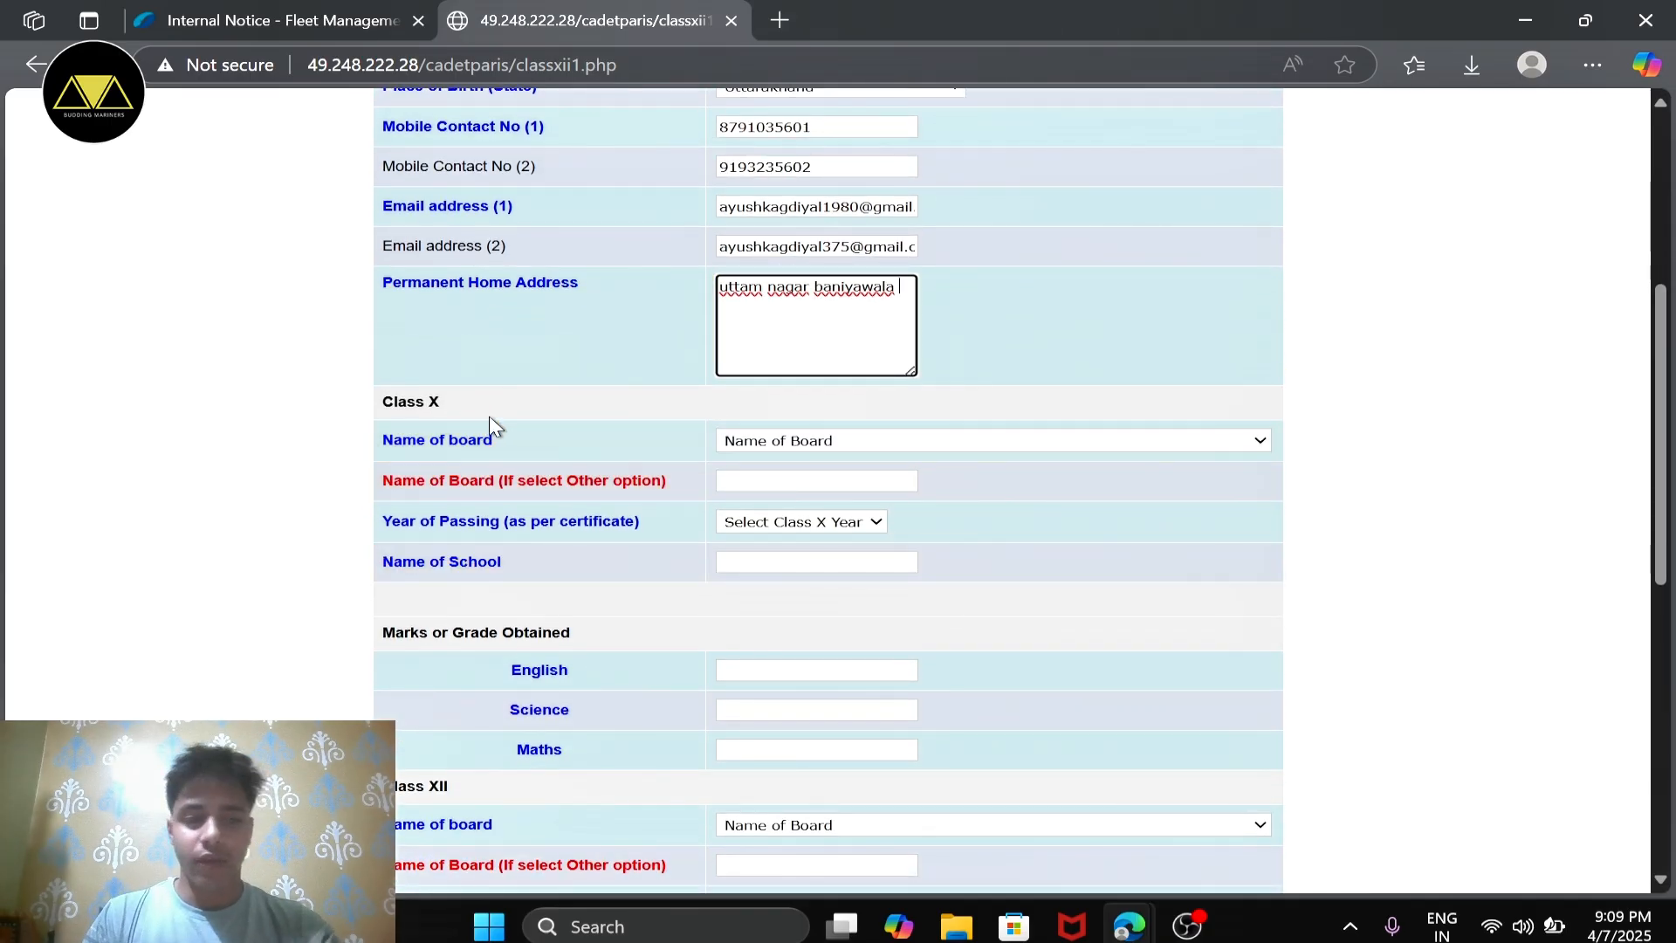
pyautogui.click(866, 447)
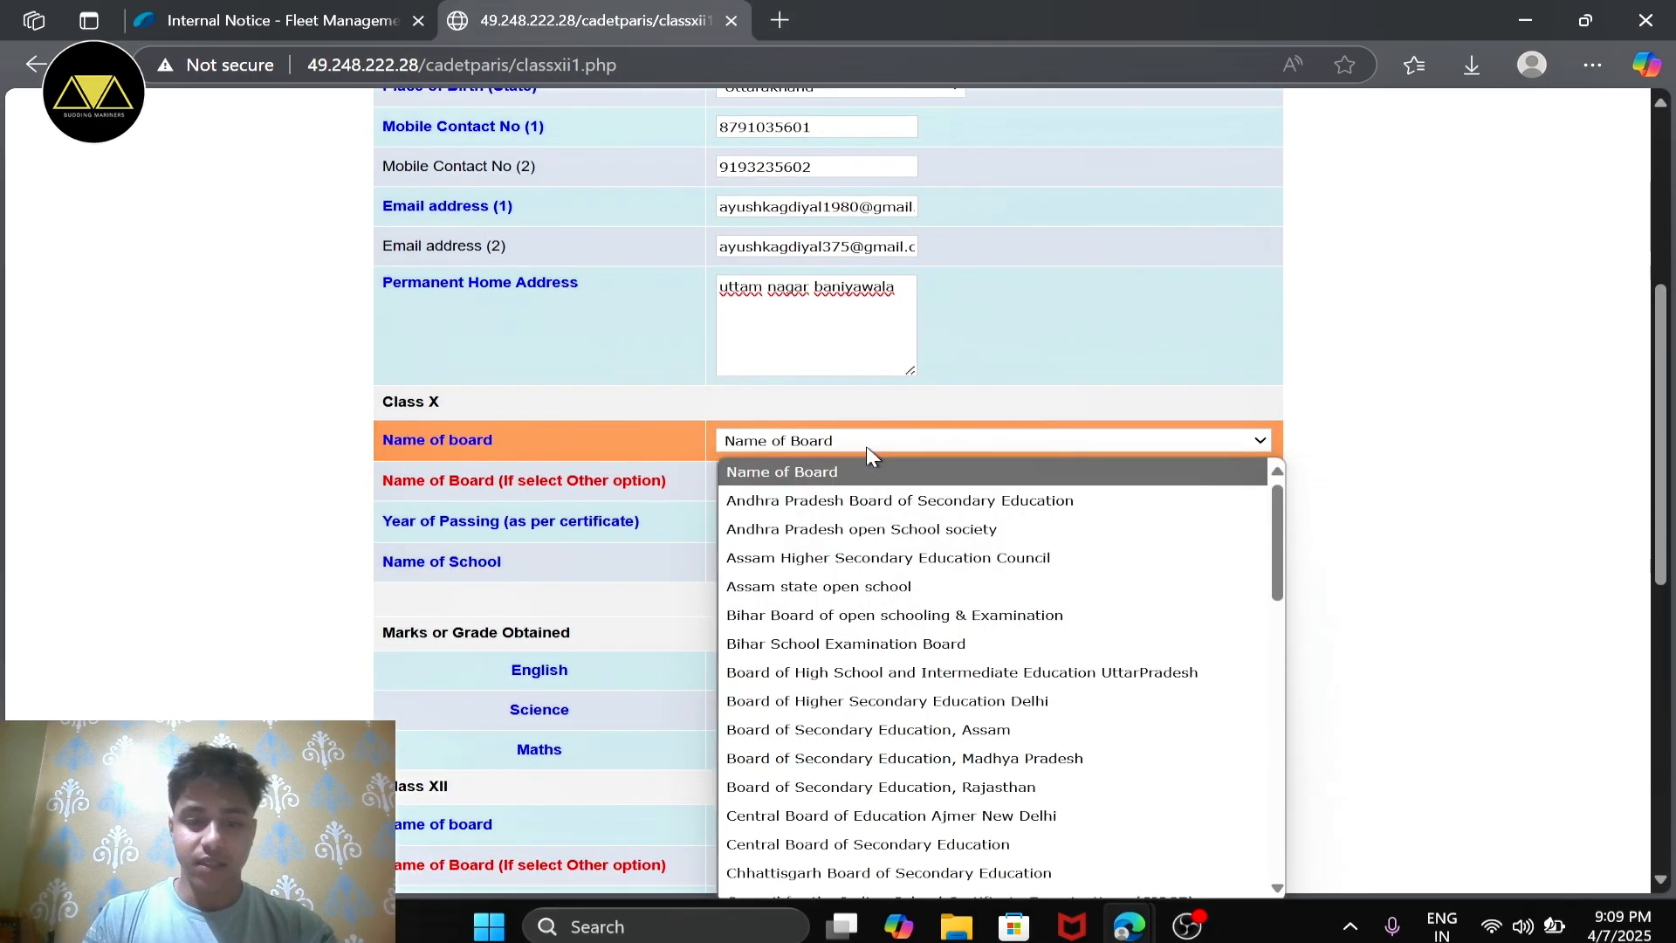
pyautogui.scroll(-3, 917, 548)
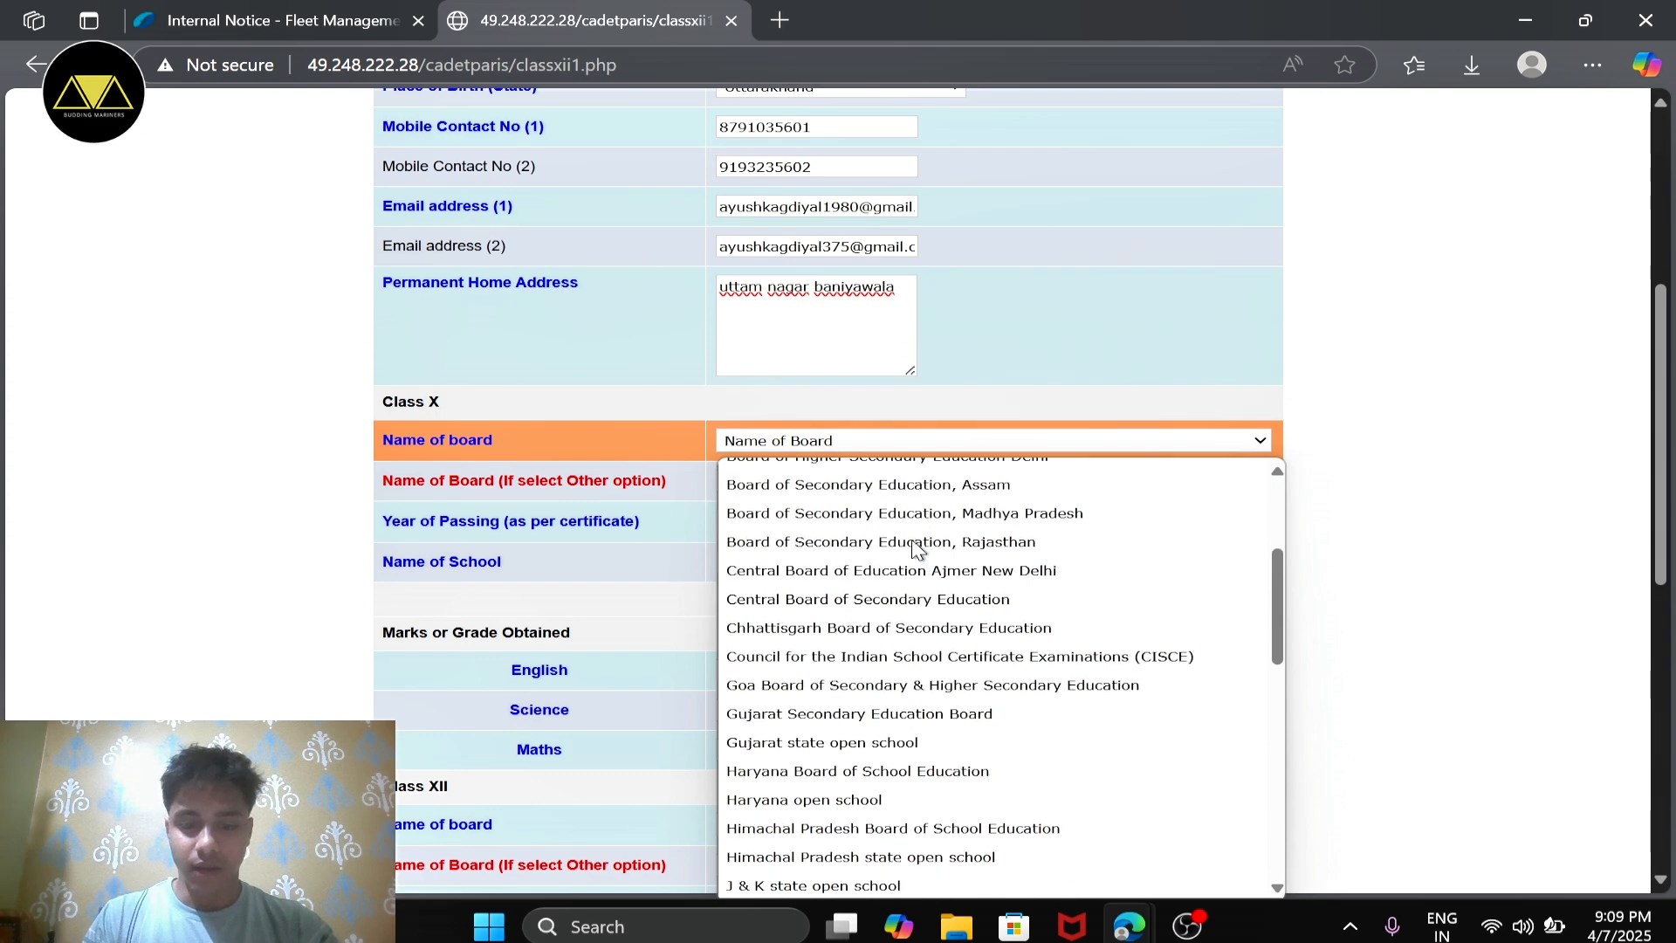
pyautogui.click(936, 602)
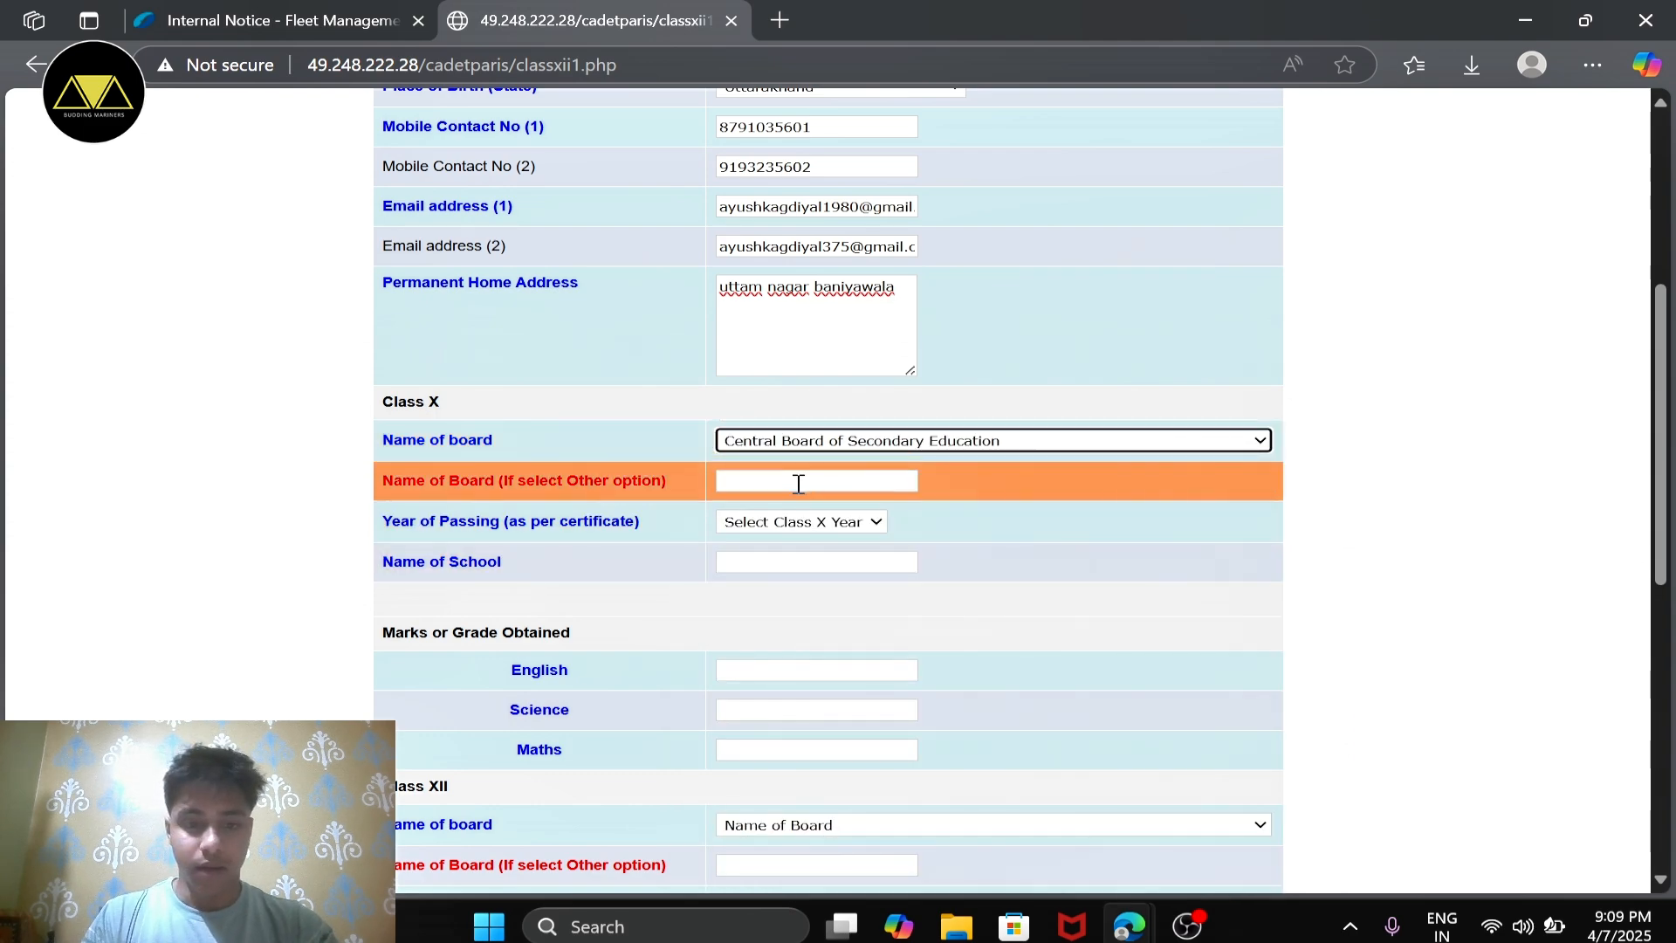
pyautogui.click(924, 450)
pyautogui.scroll(-10, 941, 639)
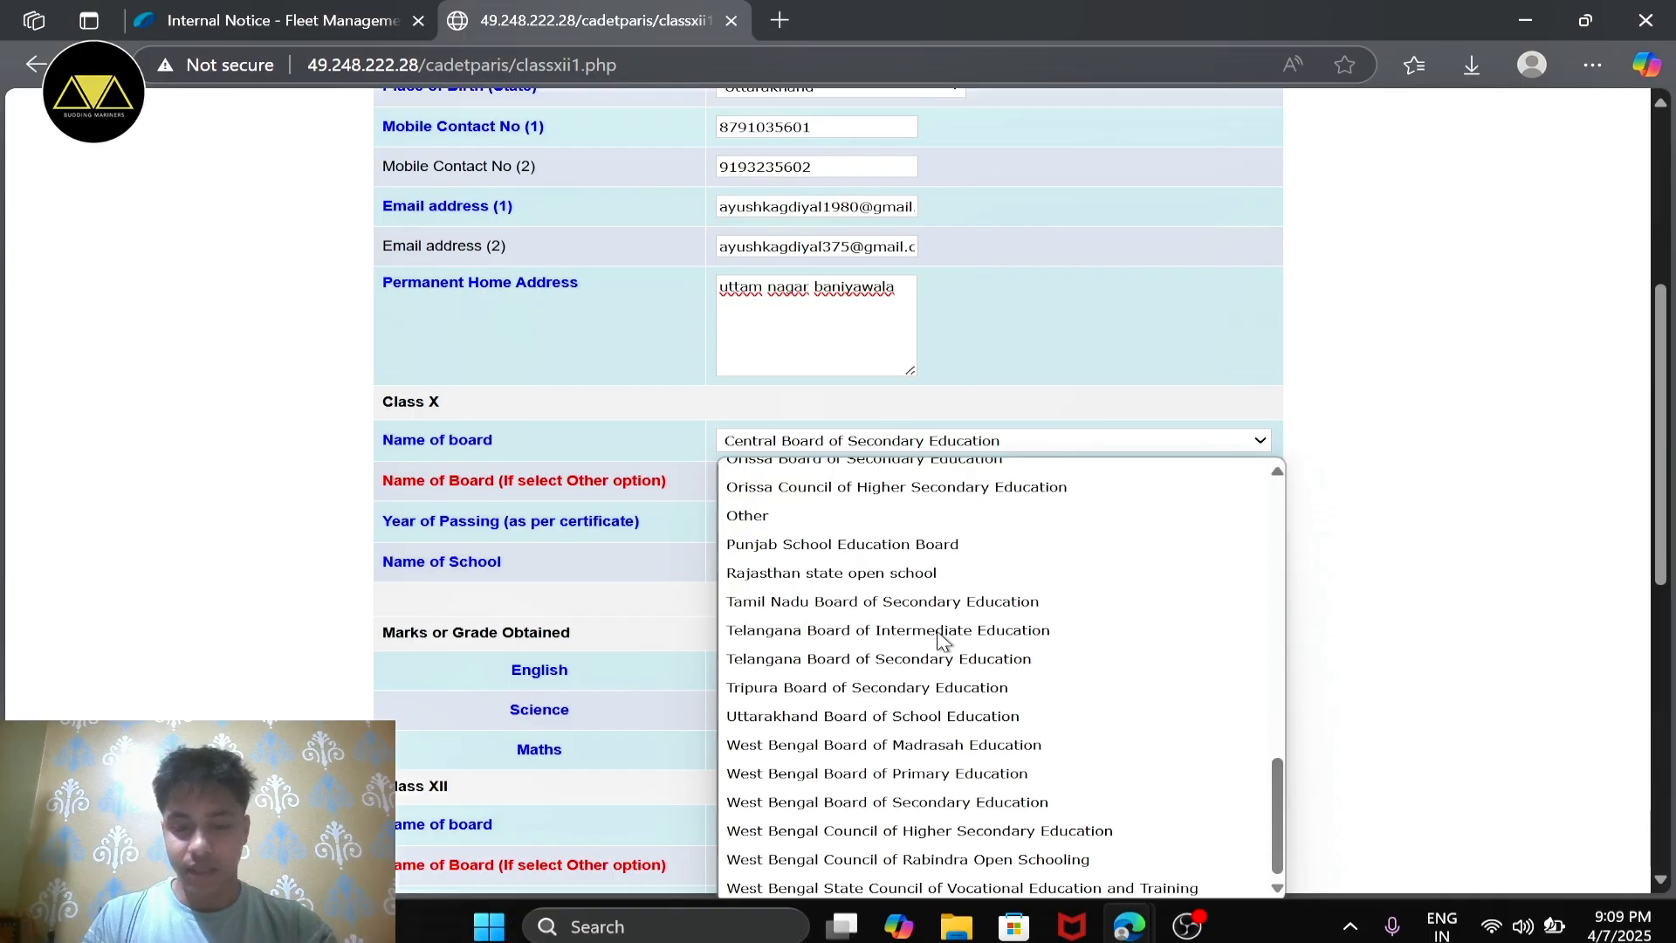
pyautogui.moveTo(324, 519); pyautogui.dragTo(807, 481)
pyautogui.click(807, 481)
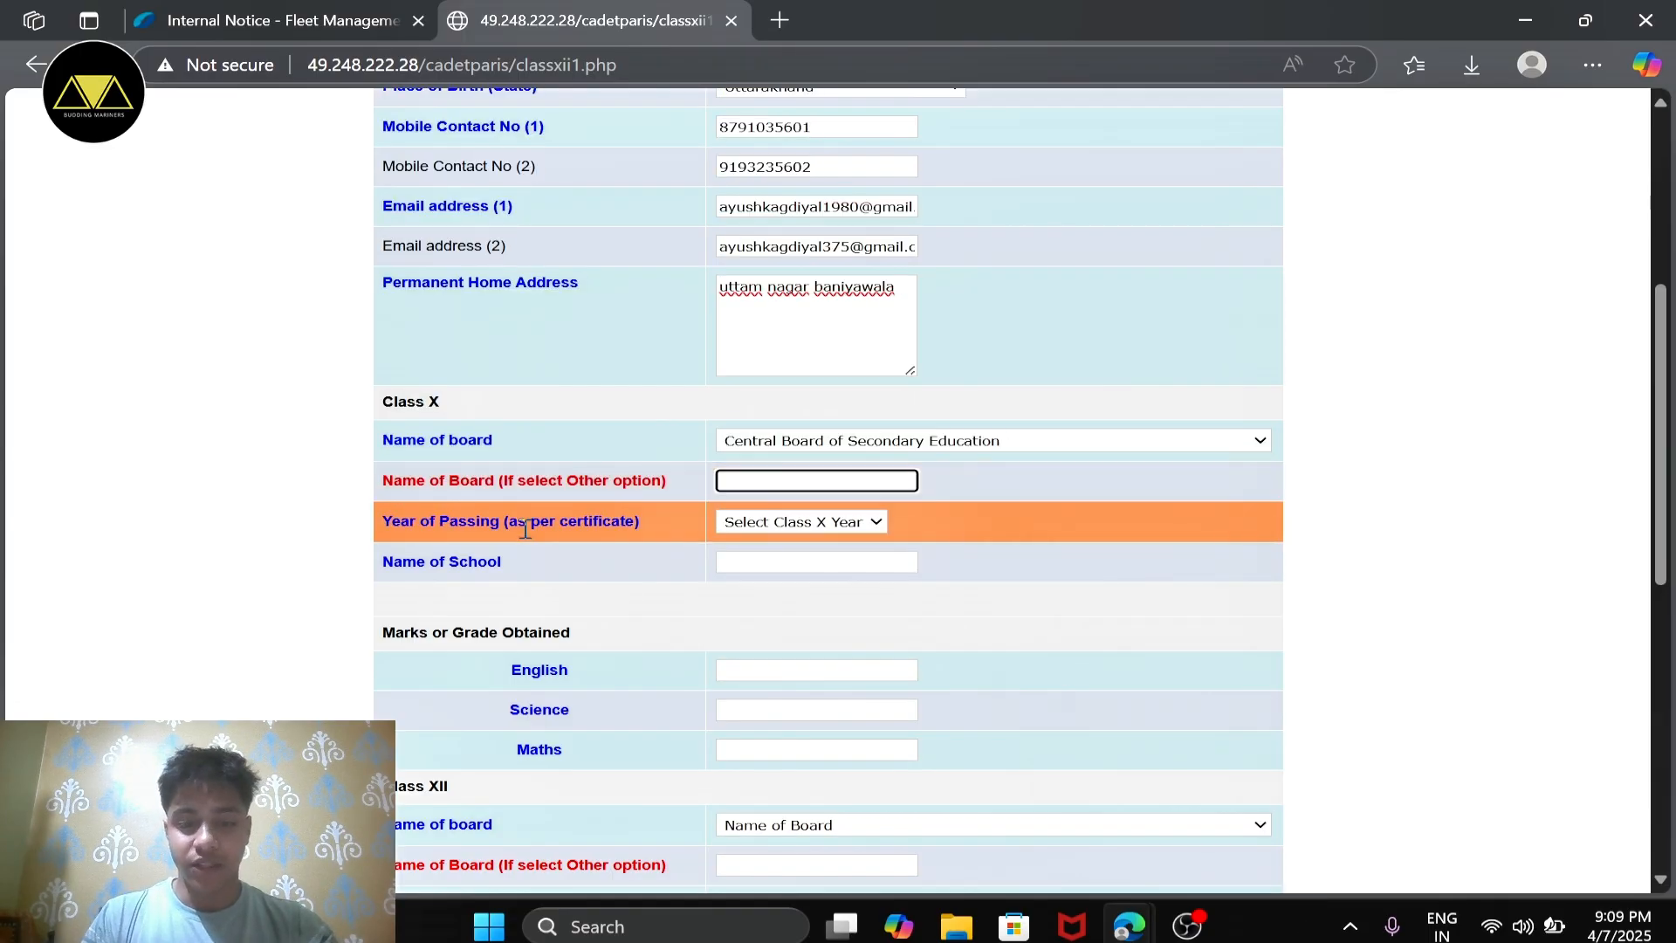
# Step: Set the Class X year of passing to 2023 and enter "dvis" as the school name
pyautogui.scroll(-1, 606, 522)
pyautogui.click(875, 489)
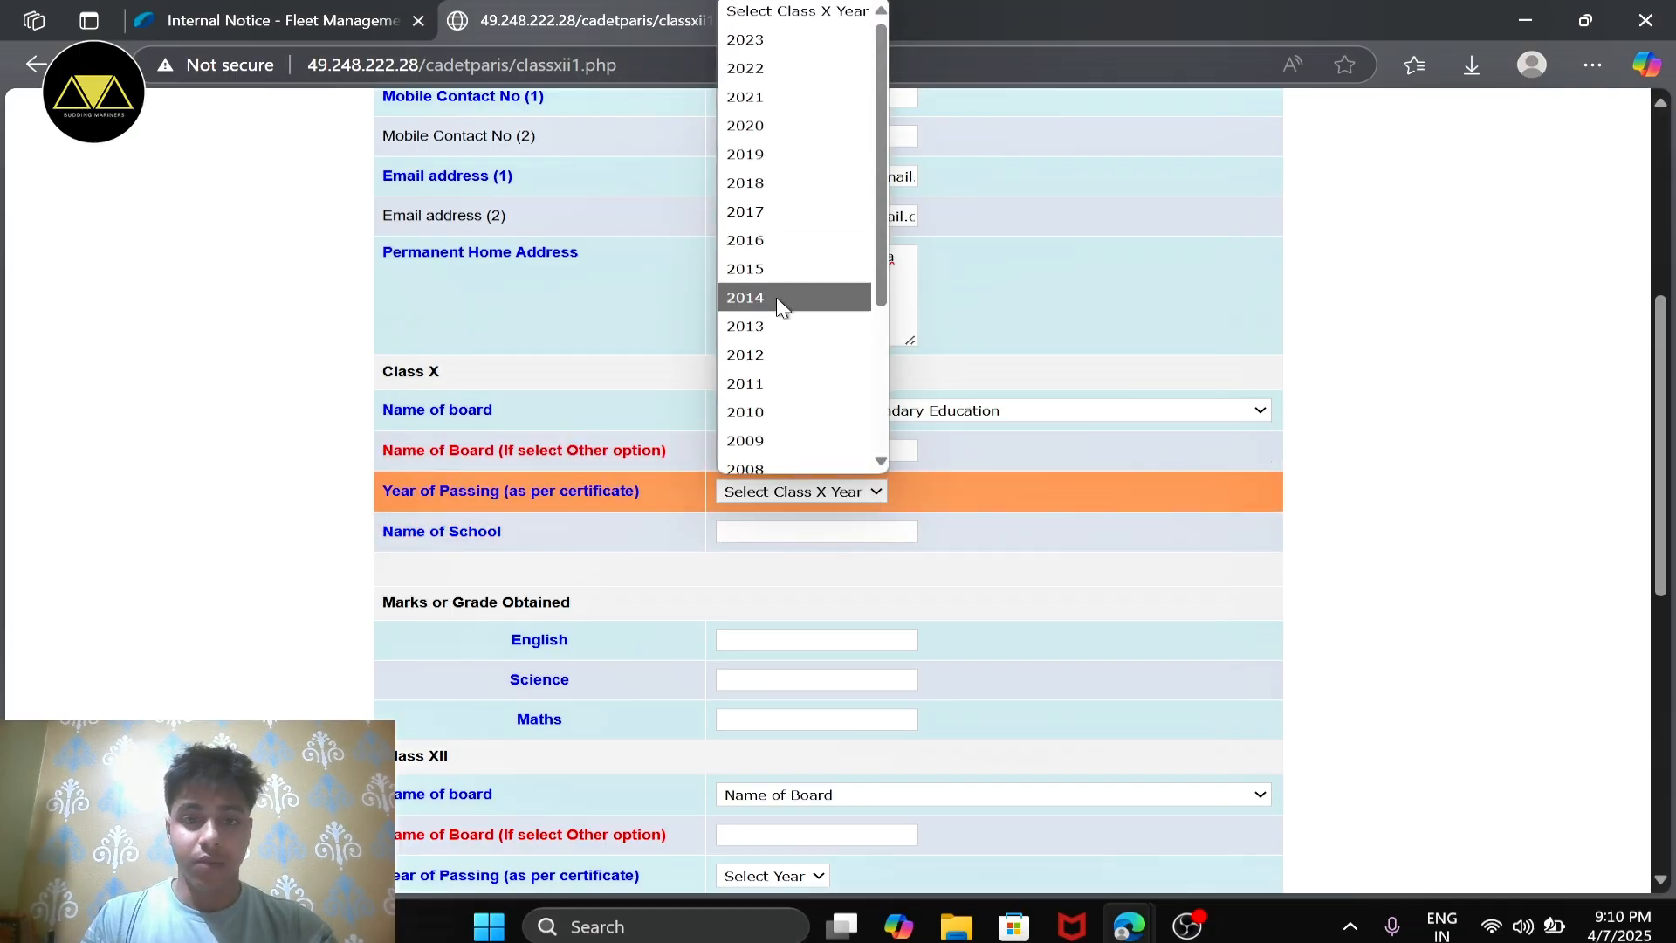
pyautogui.click(790, 36)
pyautogui.scroll(-1, 680, 510)
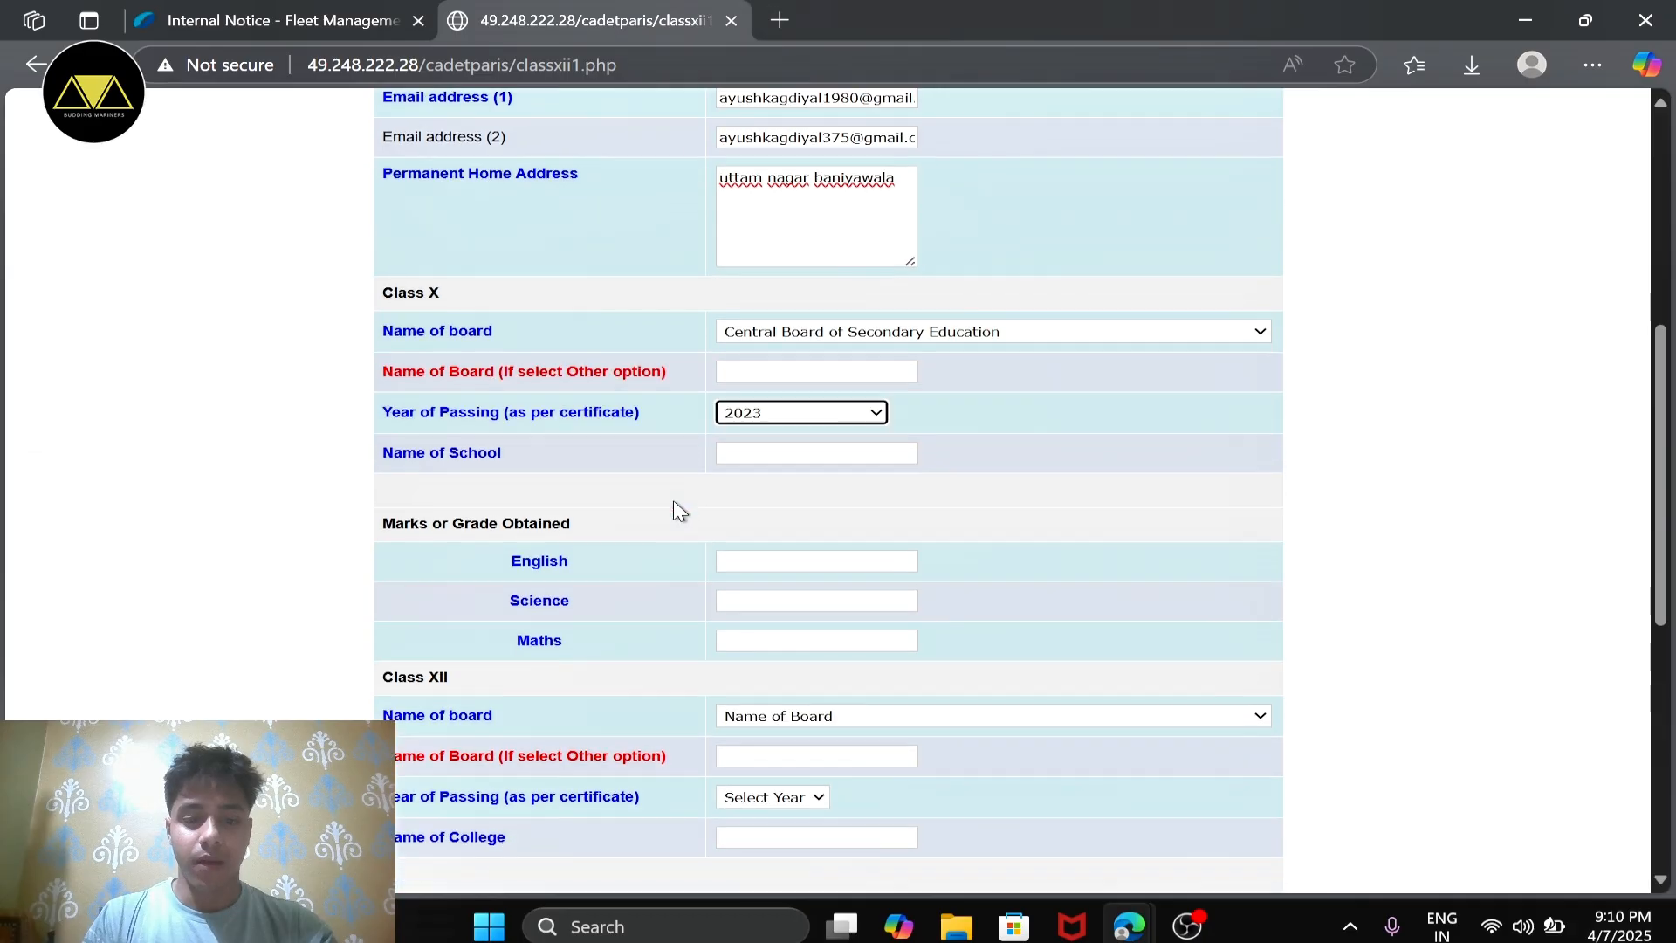
pyautogui.click(830, 453)
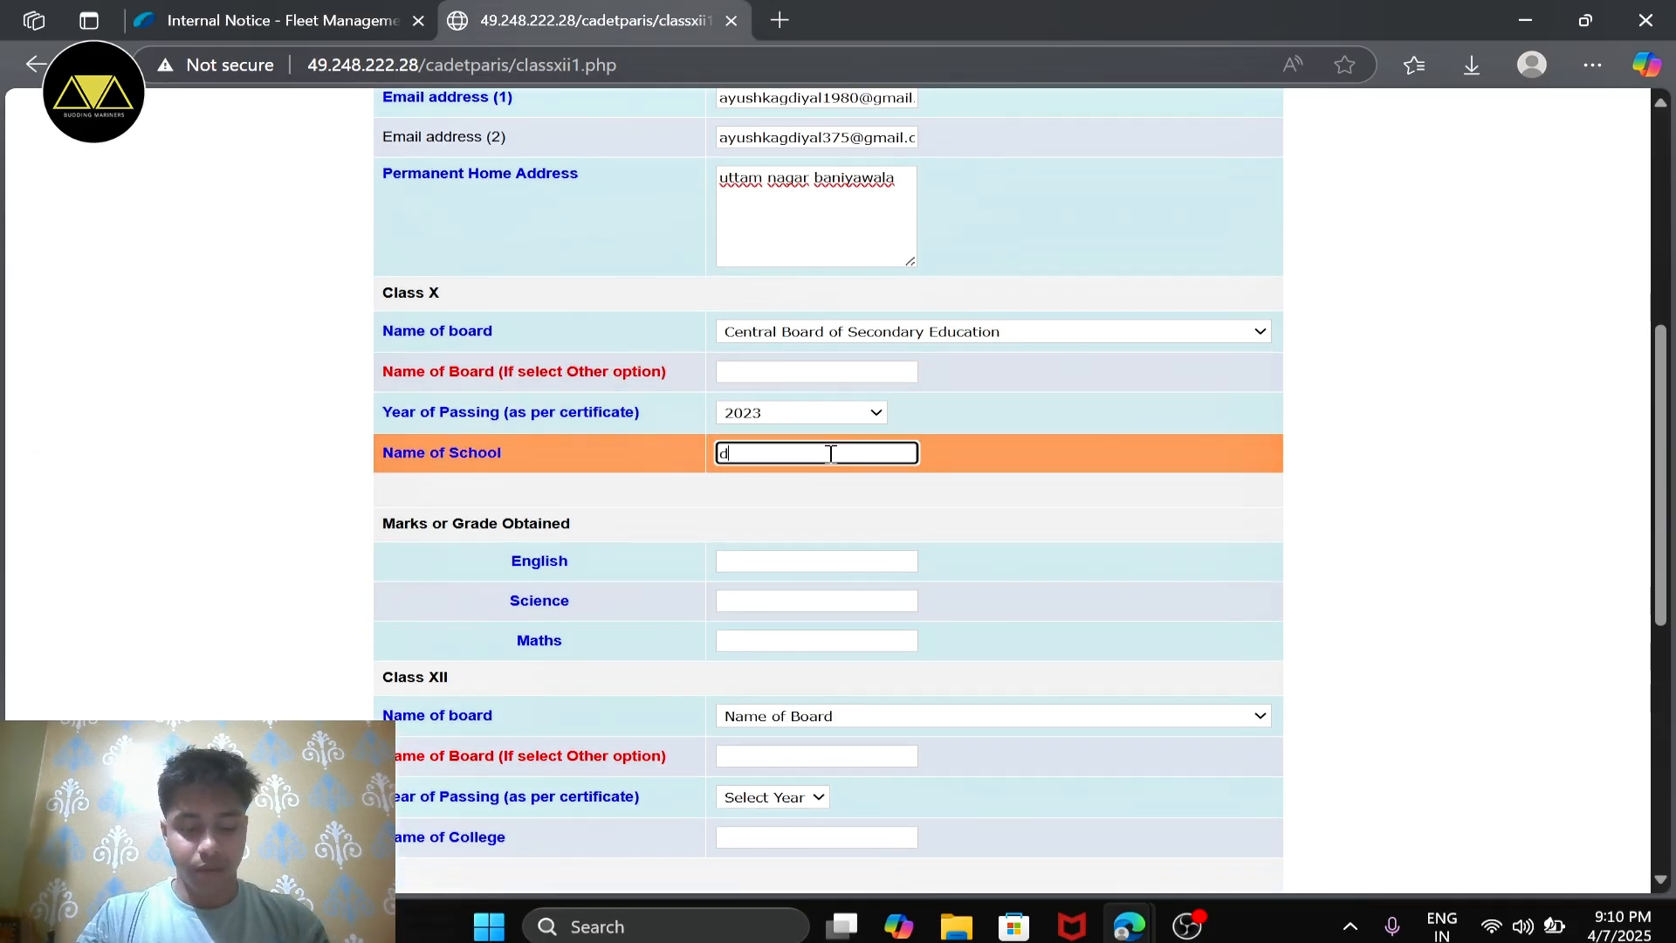
# Step: Enter the Class X marks as 98 for English, 92 for Science and 86 for Maths
pyautogui.scroll(-2, 831, 455)
pyautogui.click(782, 440)
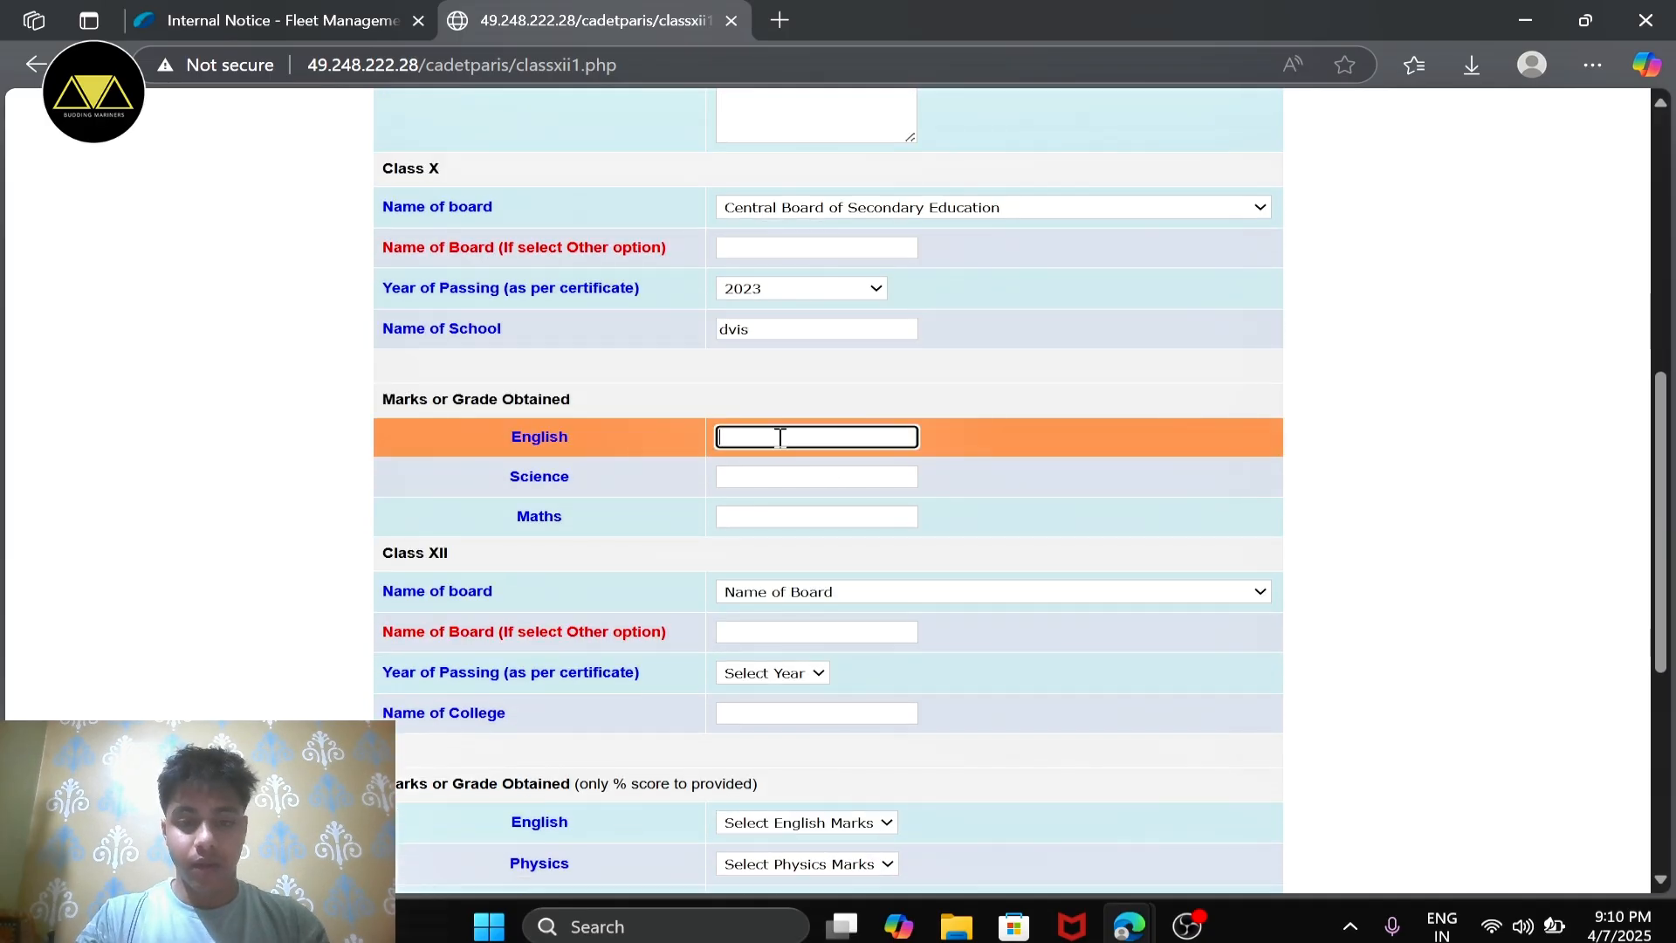
pyautogui.scroll(-1, 782, 437)
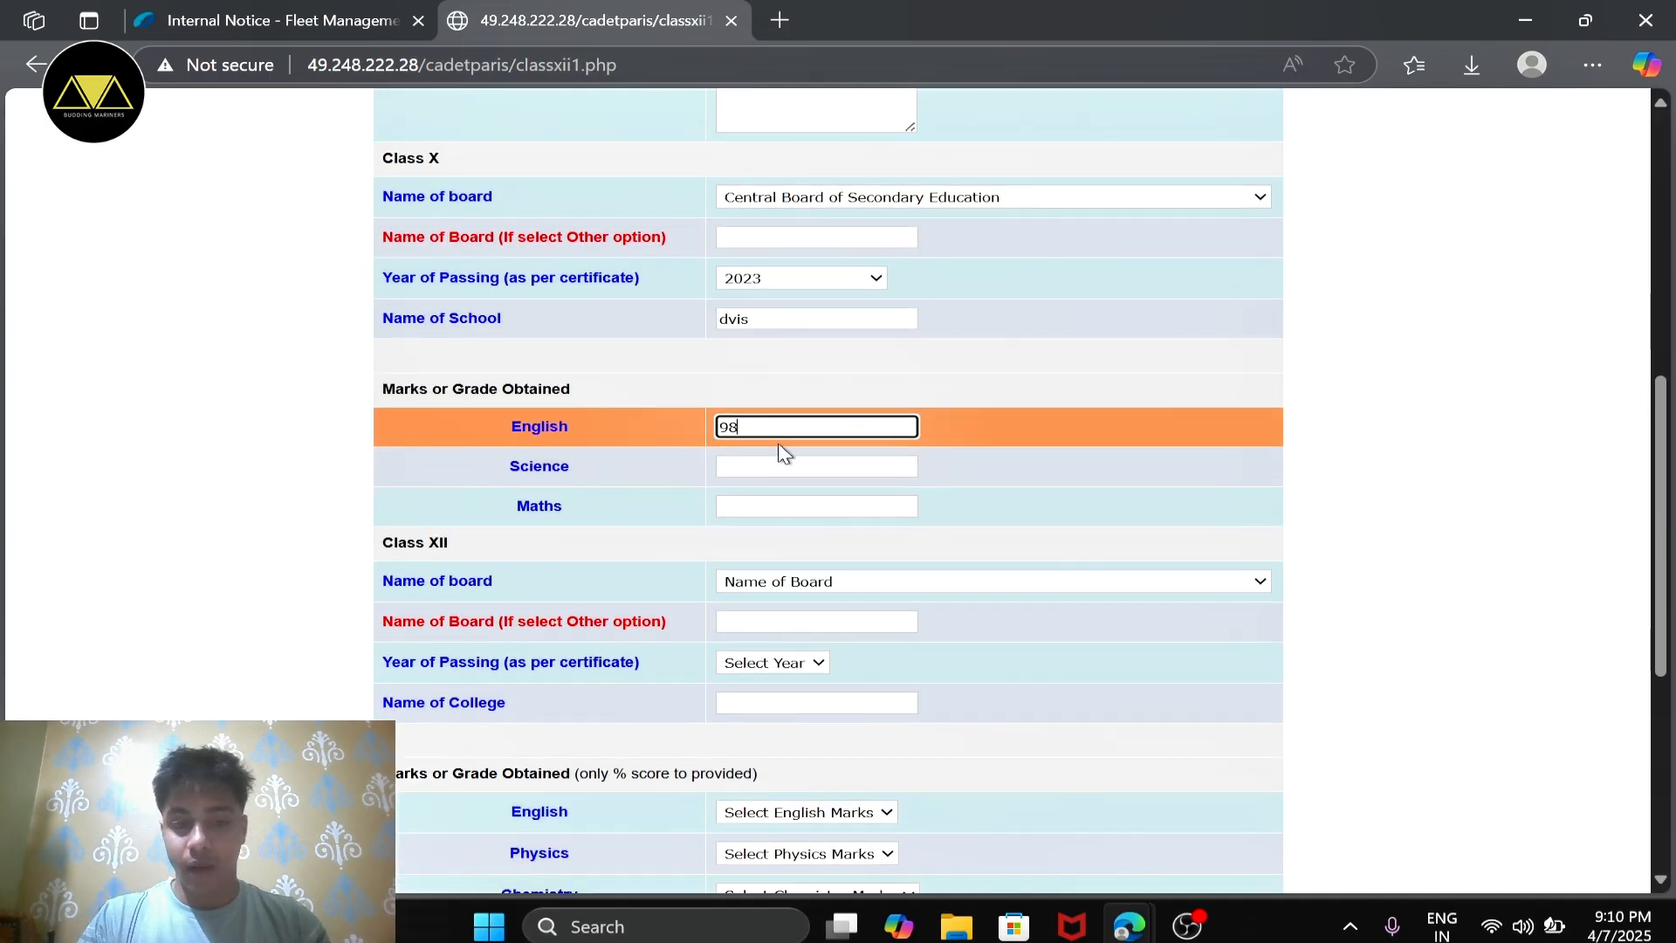
pyautogui.click(785, 462)
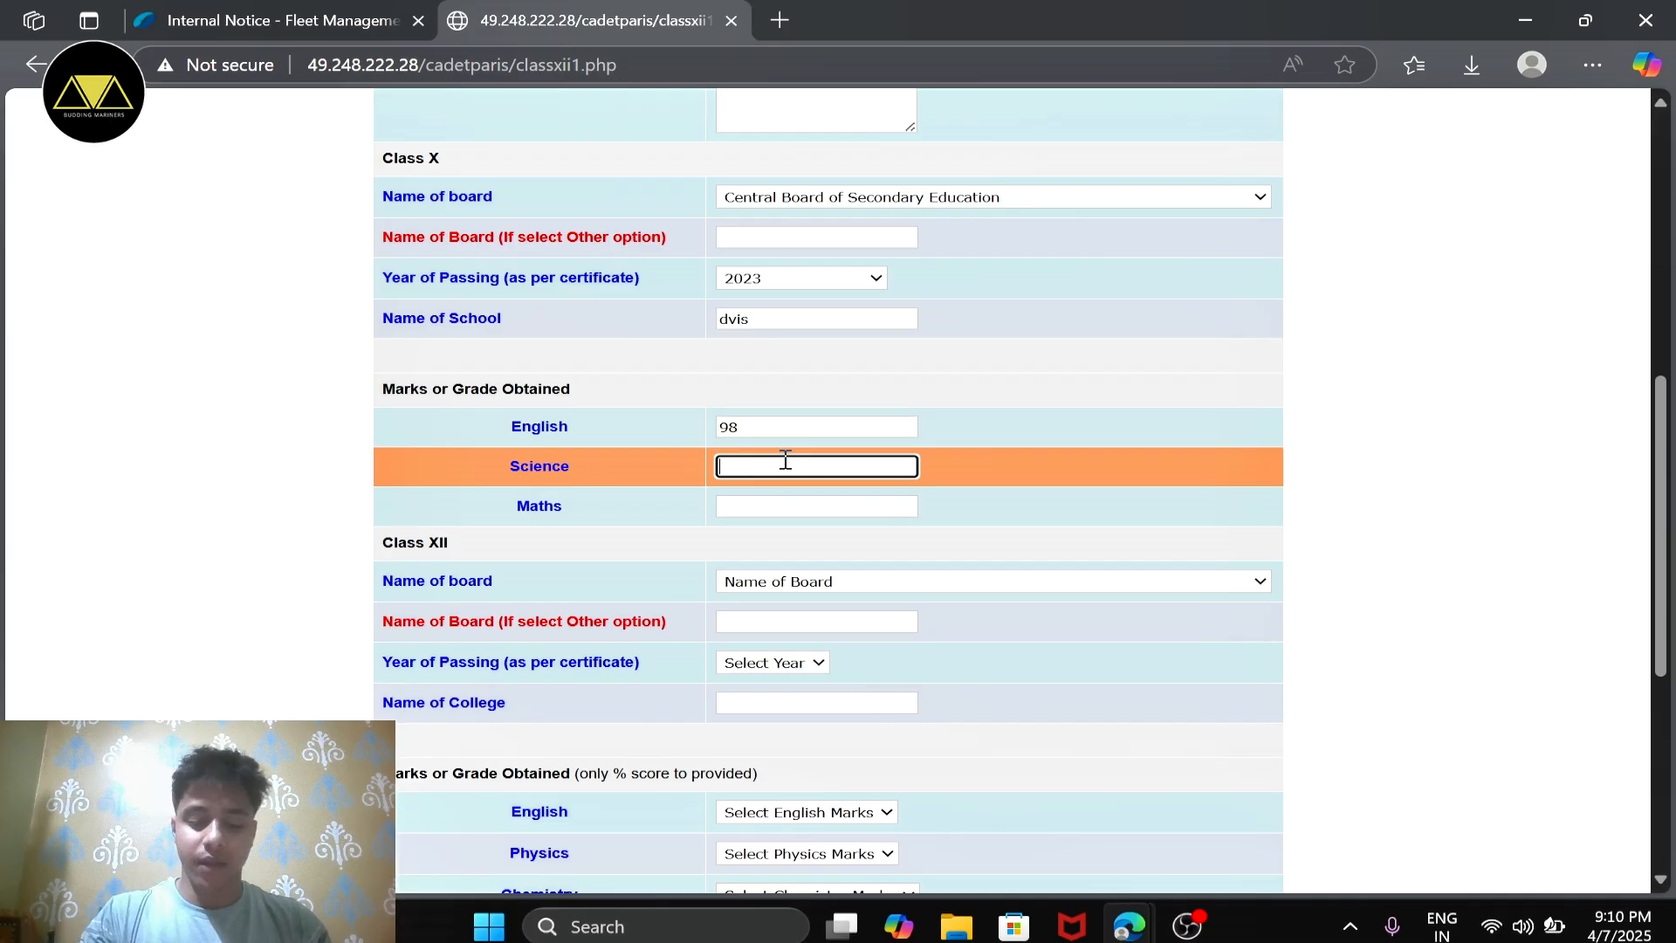
pyautogui.write('92')
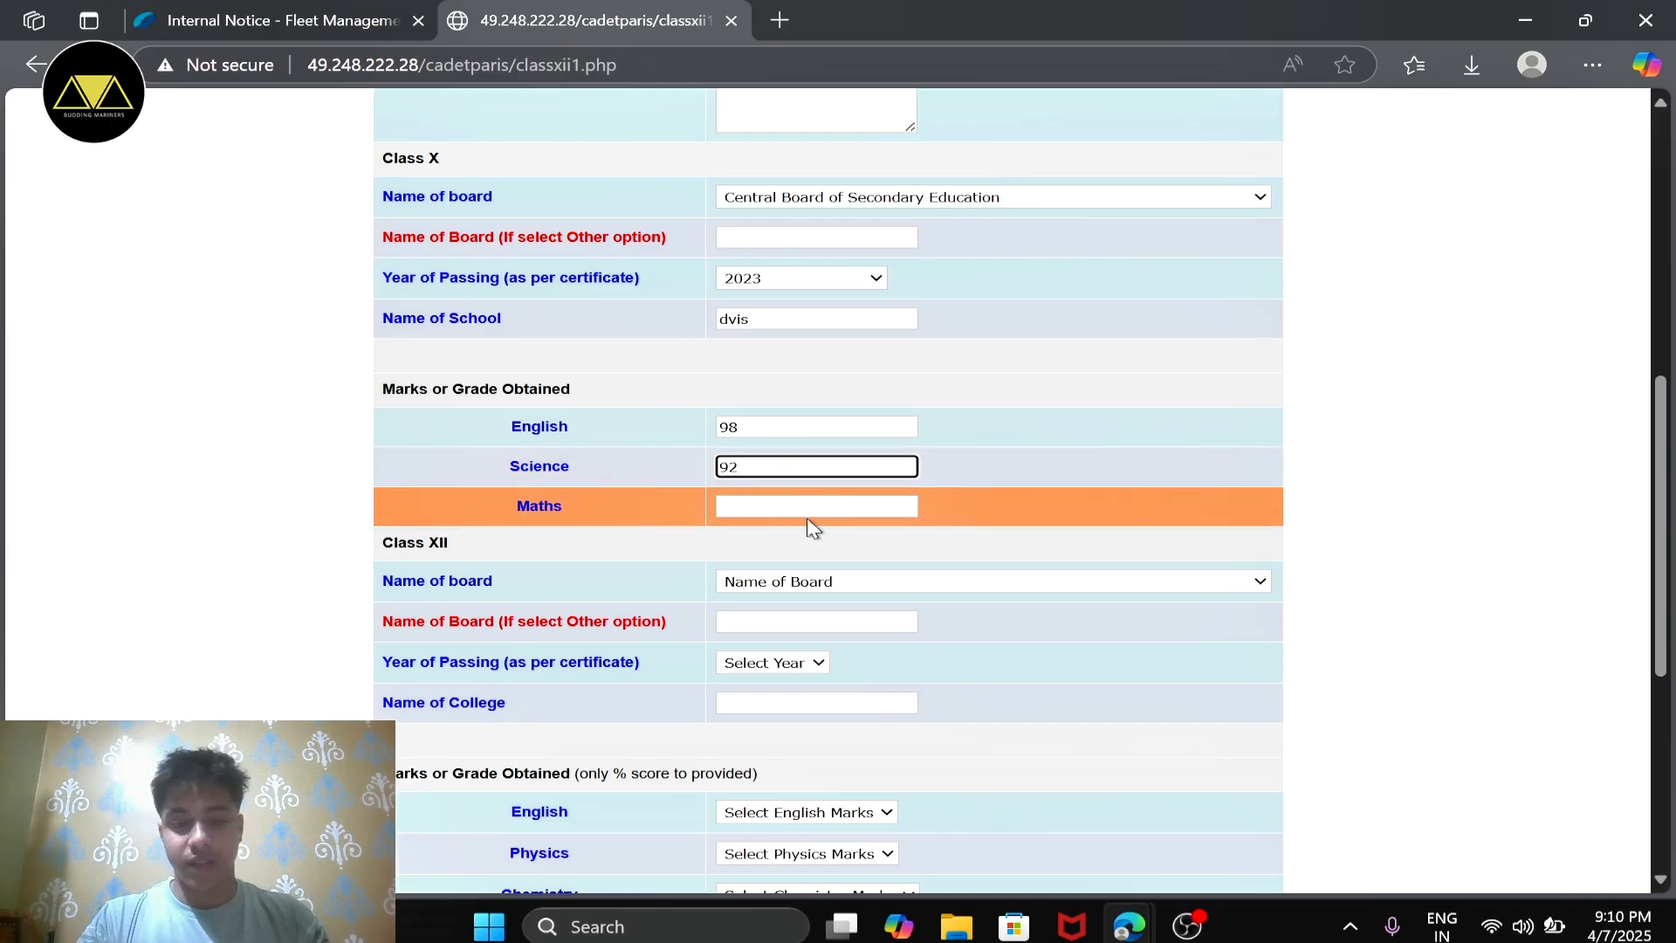
pyautogui.click(808, 522)
pyautogui.click(797, 505)
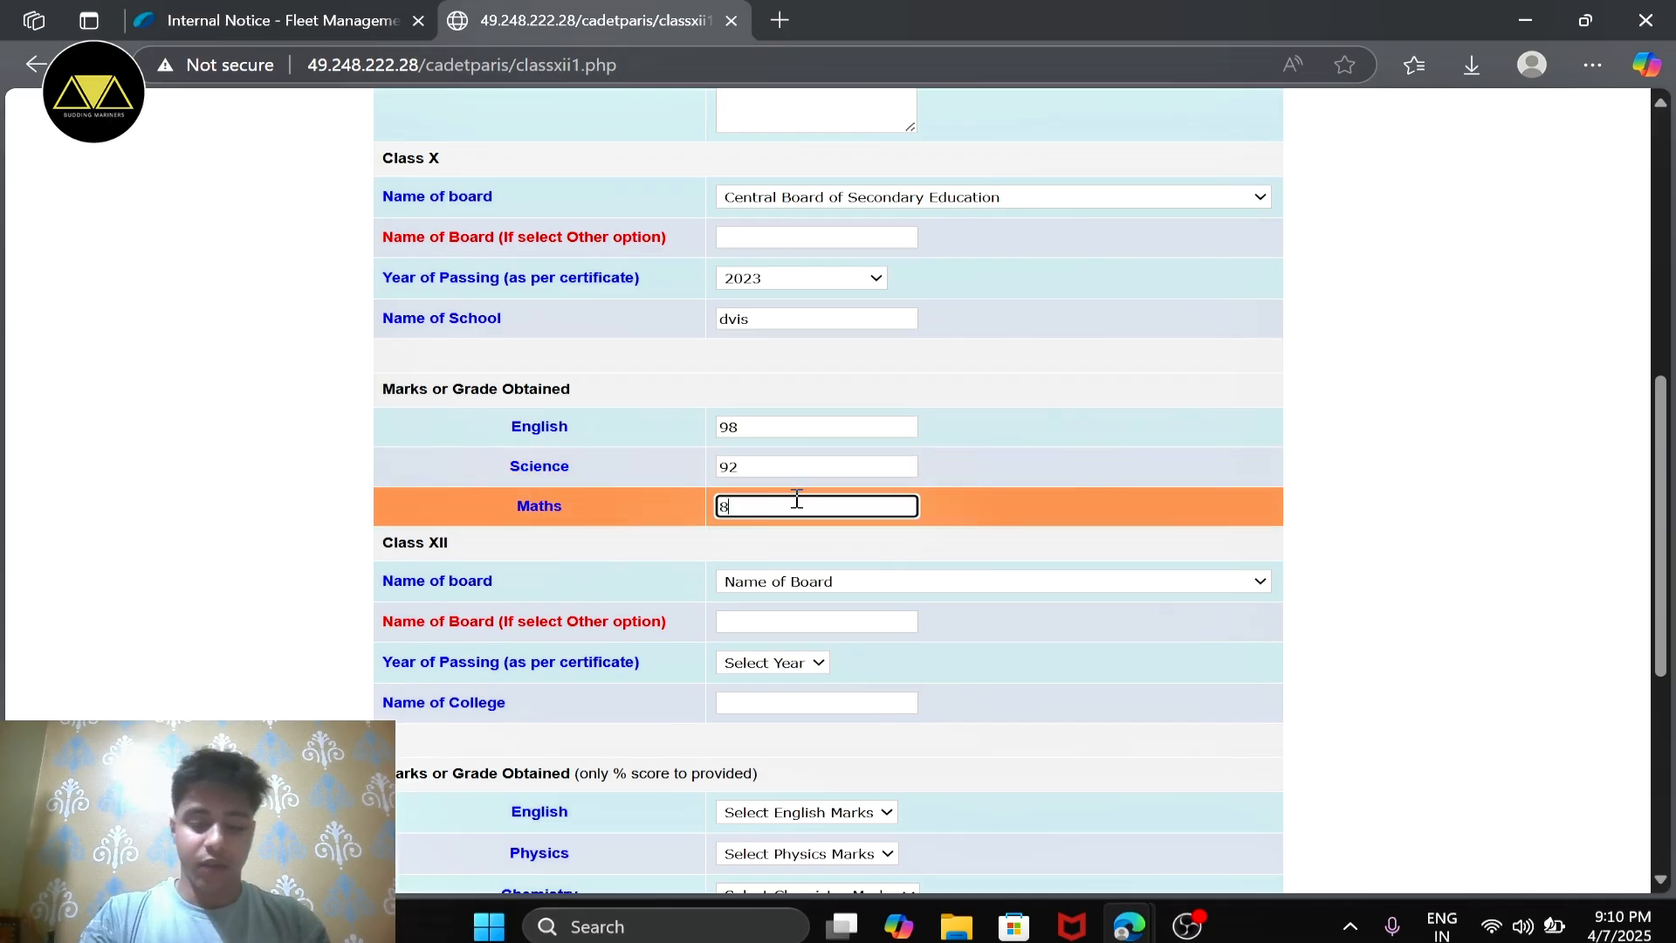
pyautogui.scroll(-2, 797, 500)
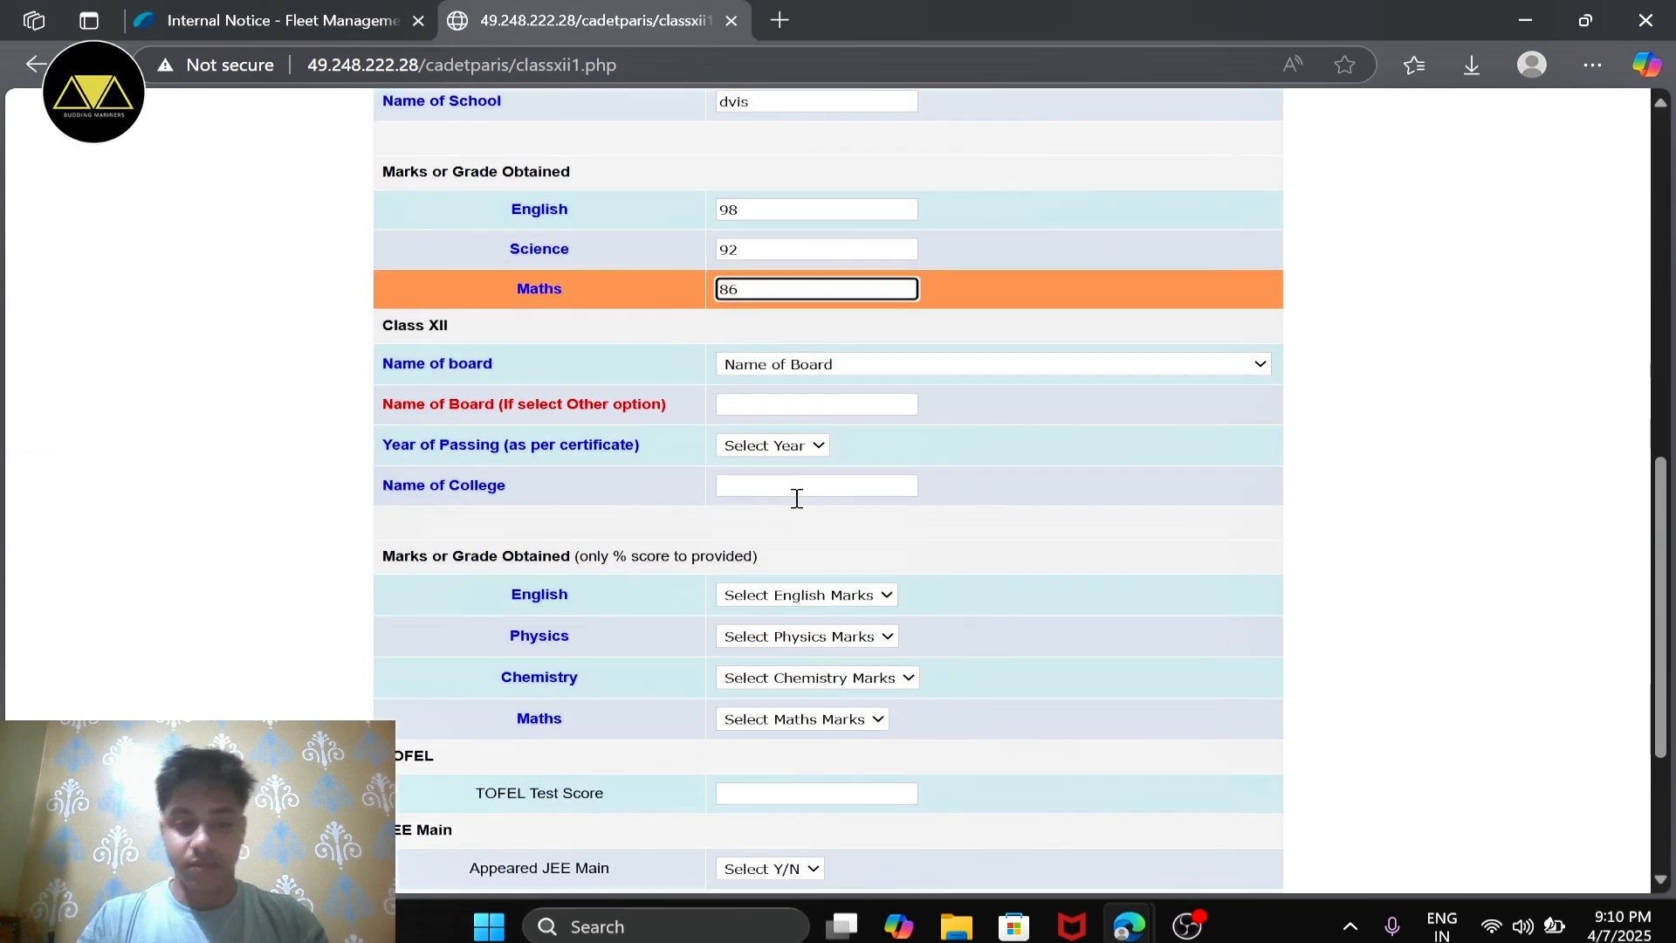
# Step: Choose Central Board of Secondary Education as the Class XII board
pyautogui.click(807, 389)
pyautogui.click(830, 366)
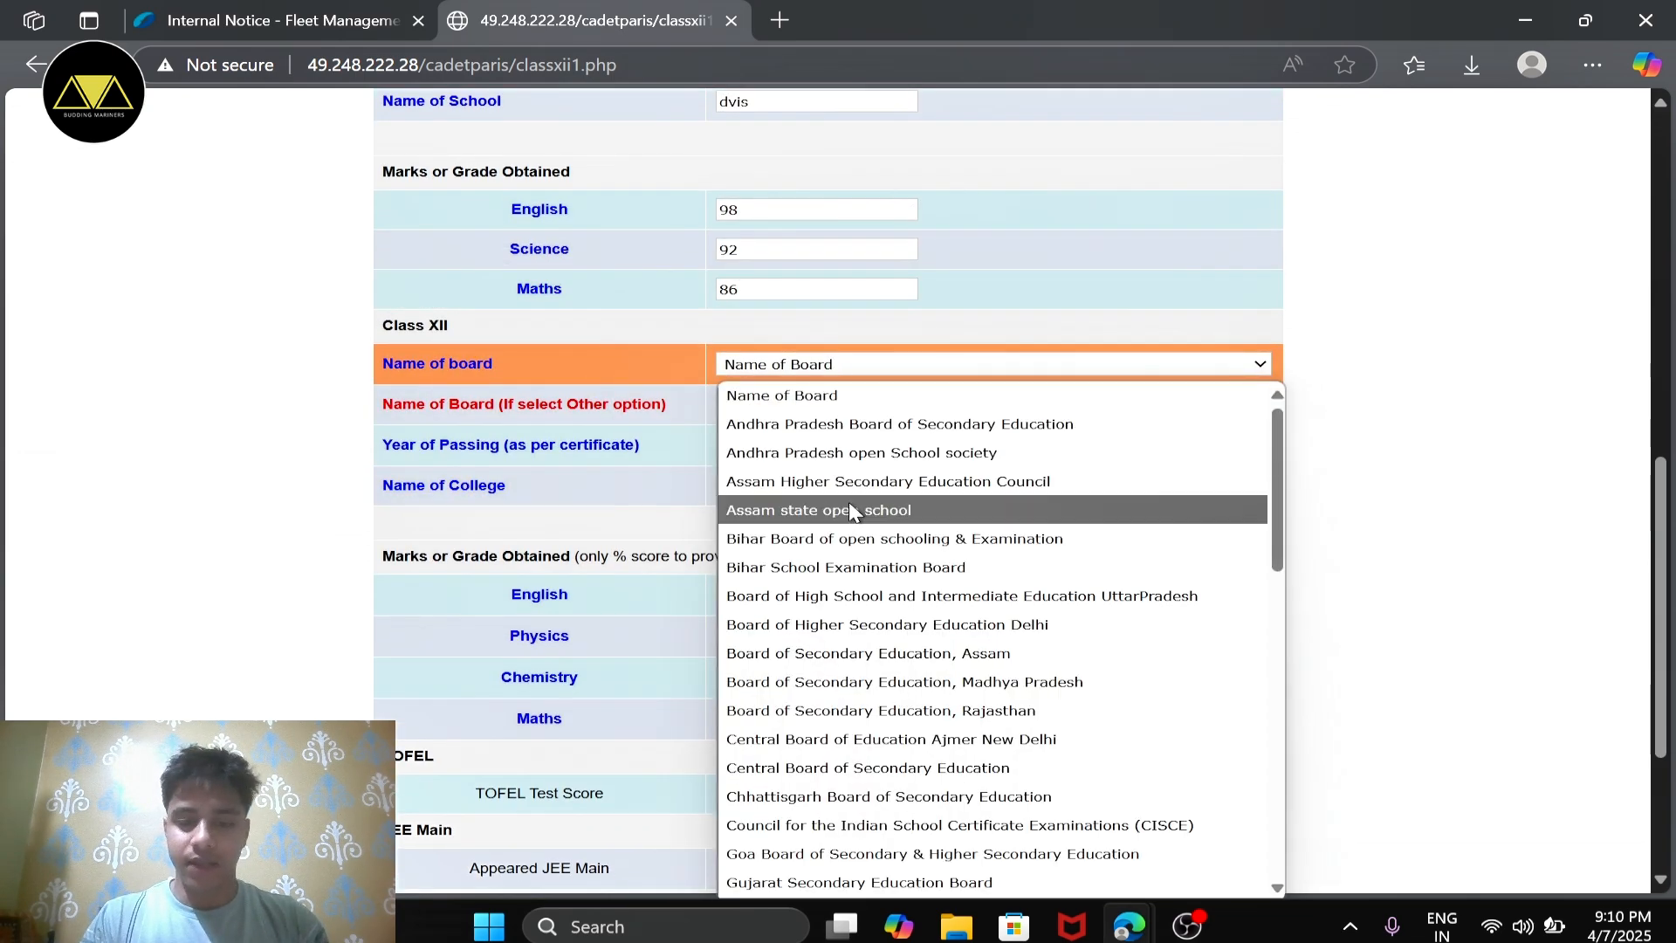
pyautogui.scroll(-2, 860, 515)
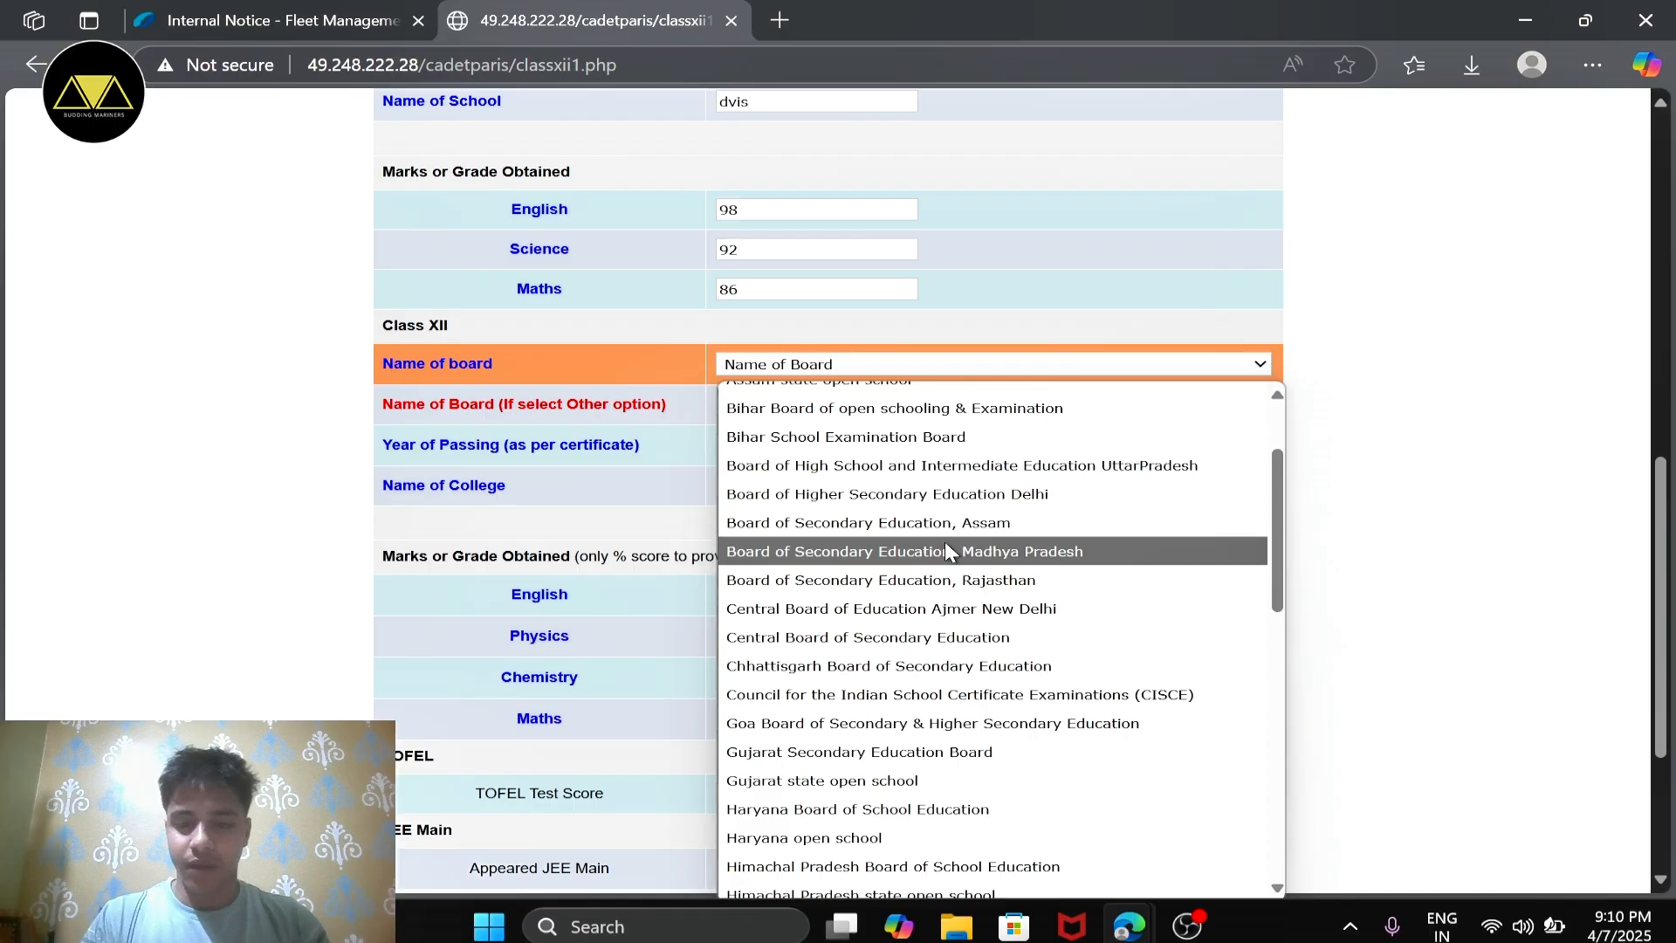
pyautogui.scroll(1, 947, 548)
pyautogui.scroll(-3, 948, 576)
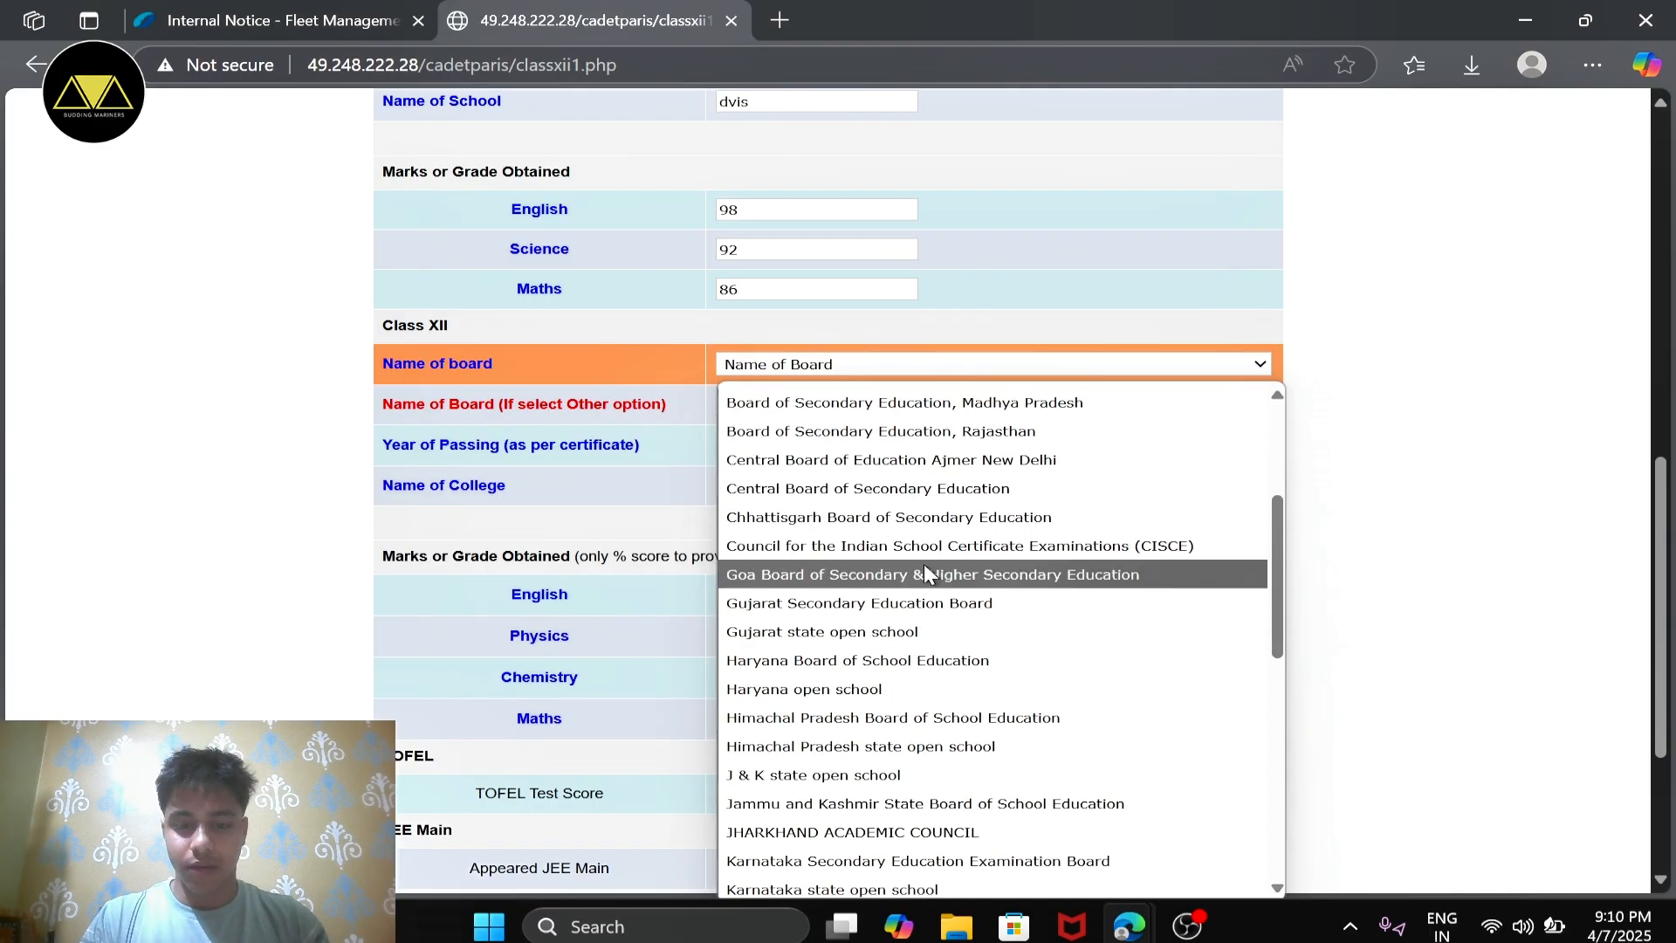
pyautogui.click(908, 491)
# Step: Set the Class XII year of passing to 2025 and enter "dvis" as the college name
pyautogui.click(795, 445)
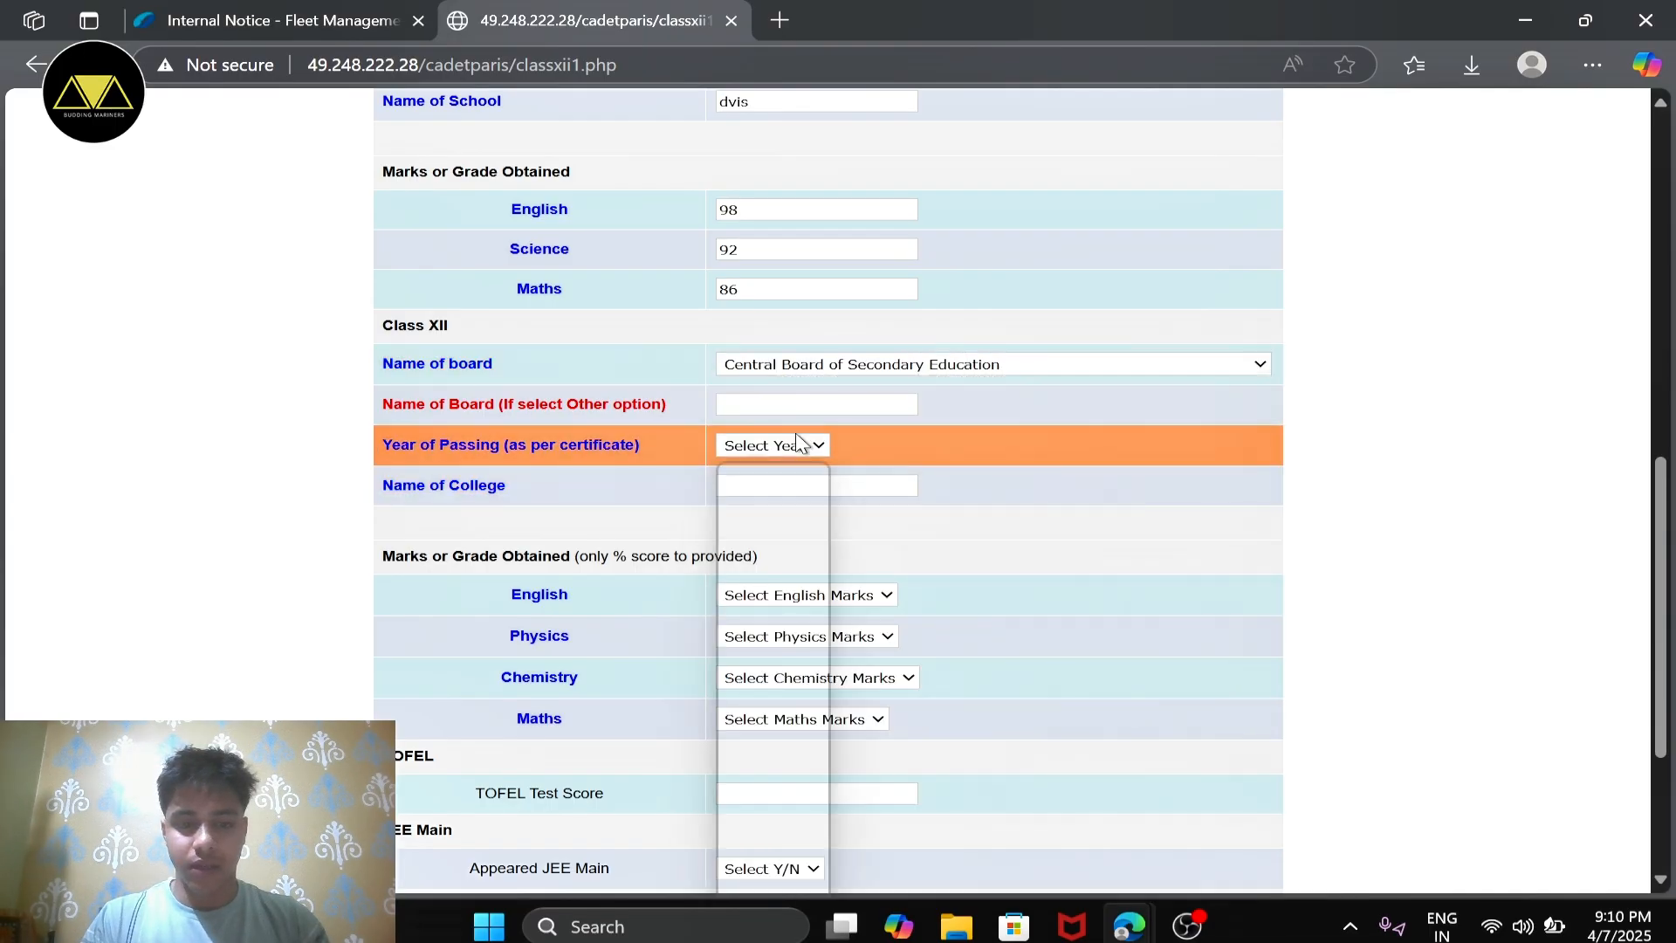
pyautogui.click(757, 507)
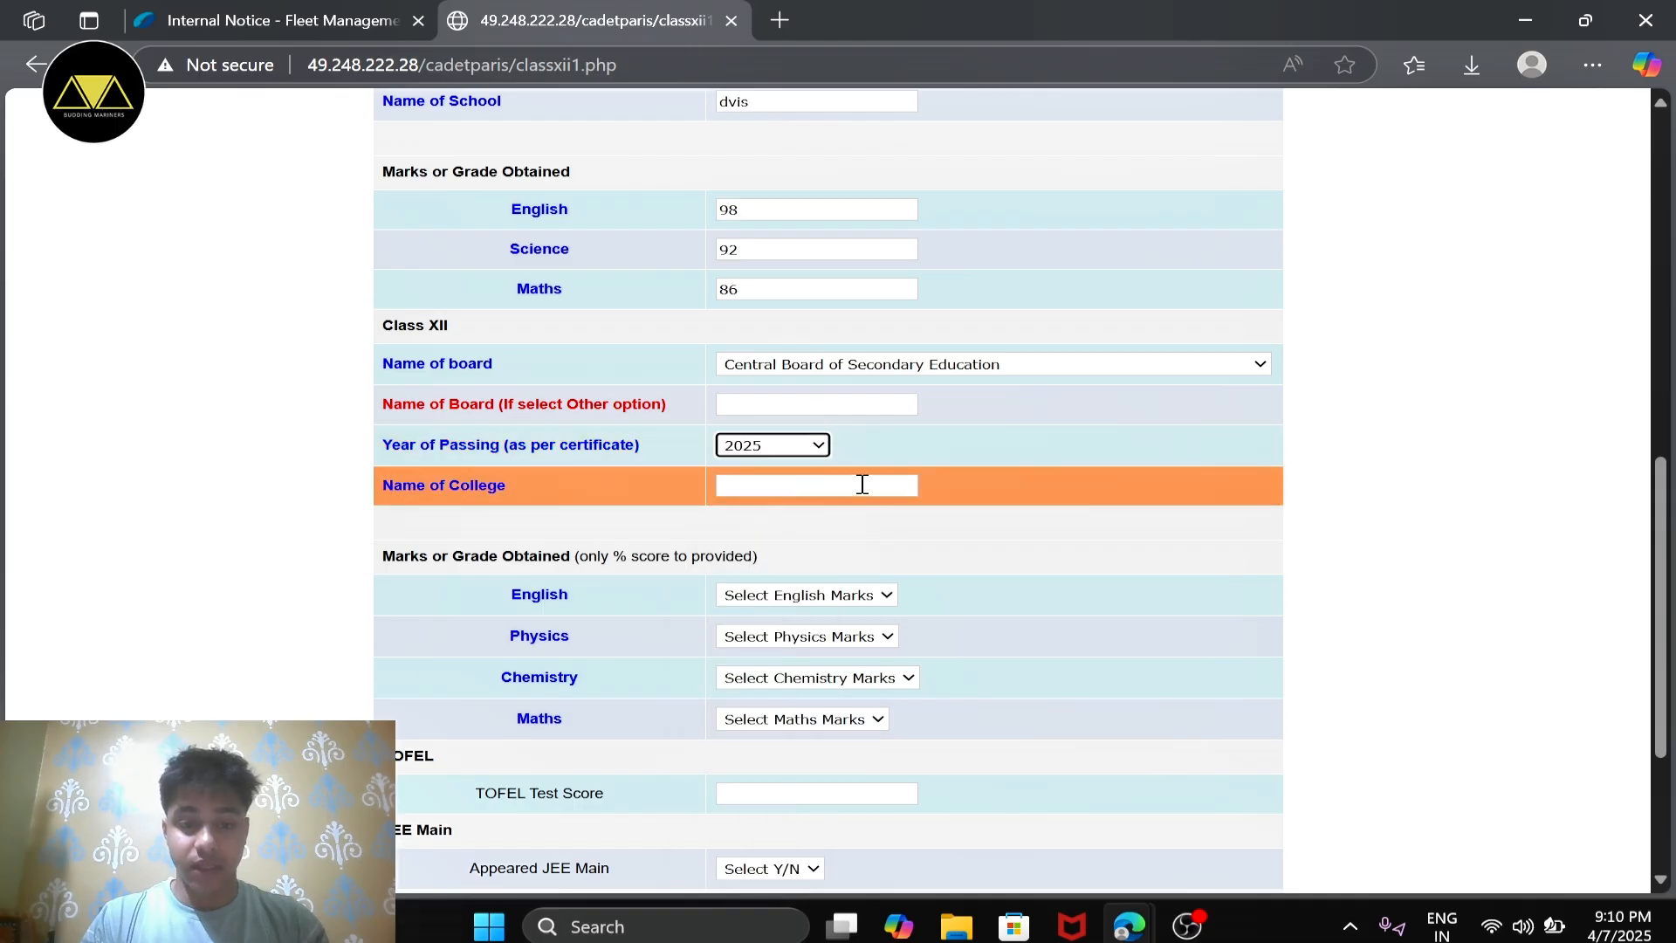
pyautogui.click(862, 484)
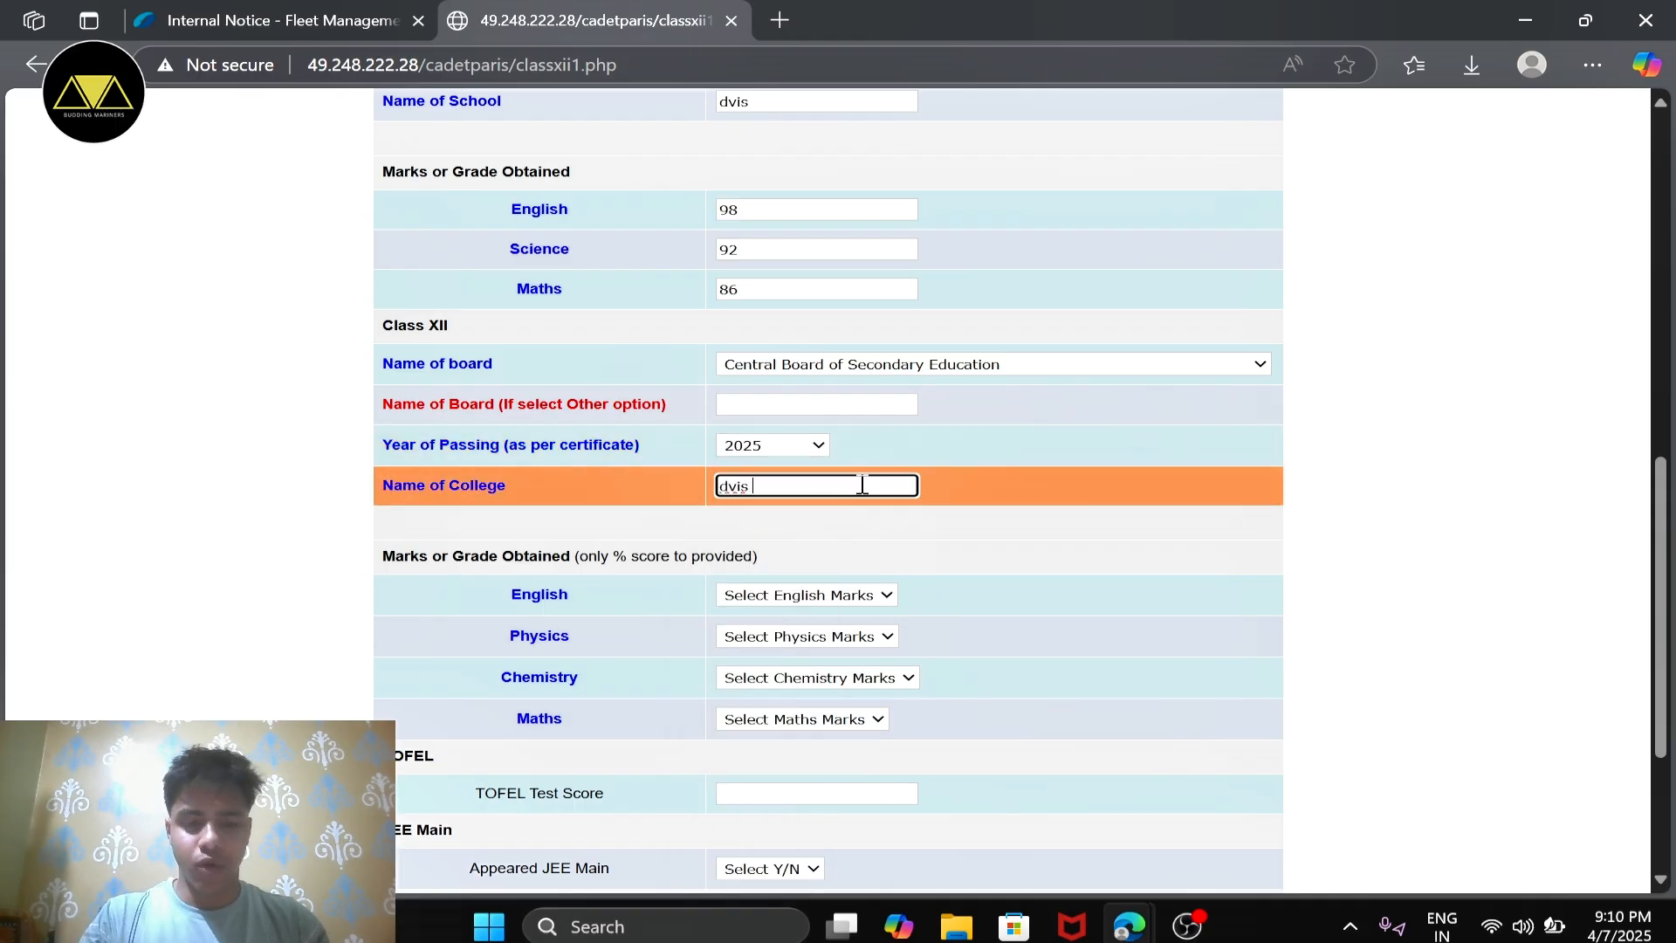
pyautogui.write('dvis')
# Step: Set the Class XII marks to 92 for English and 88 for Physics
pyautogui.scroll(-2, 862, 480)
pyautogui.click(833, 442)
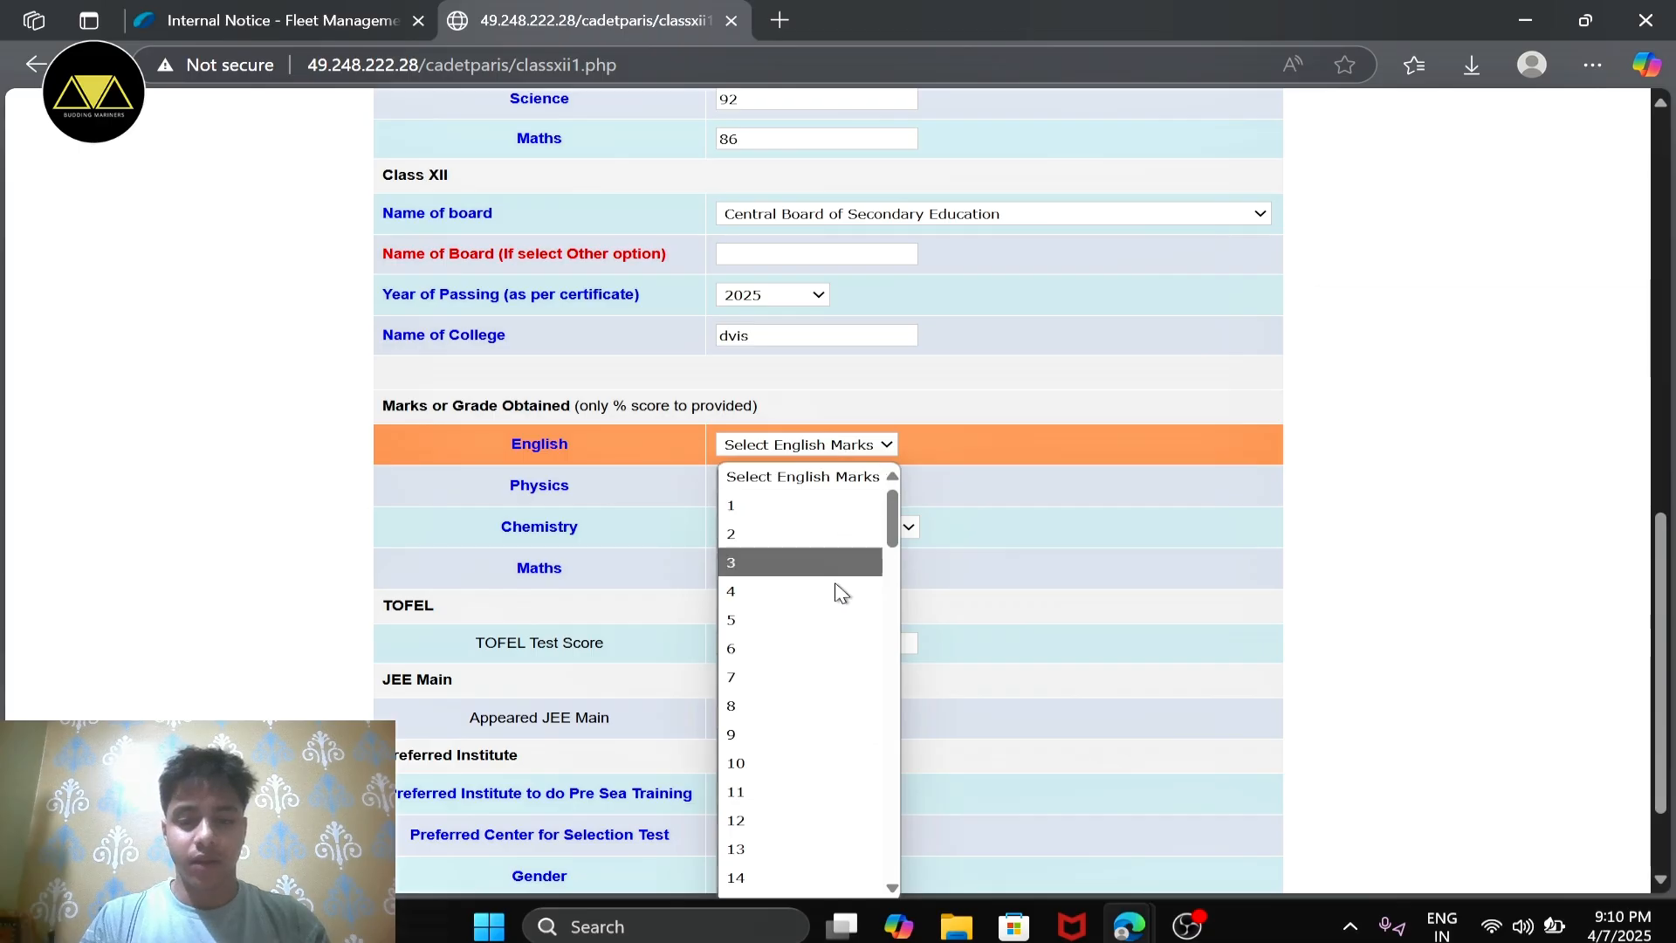
pyautogui.scroll(-20, 838, 592)
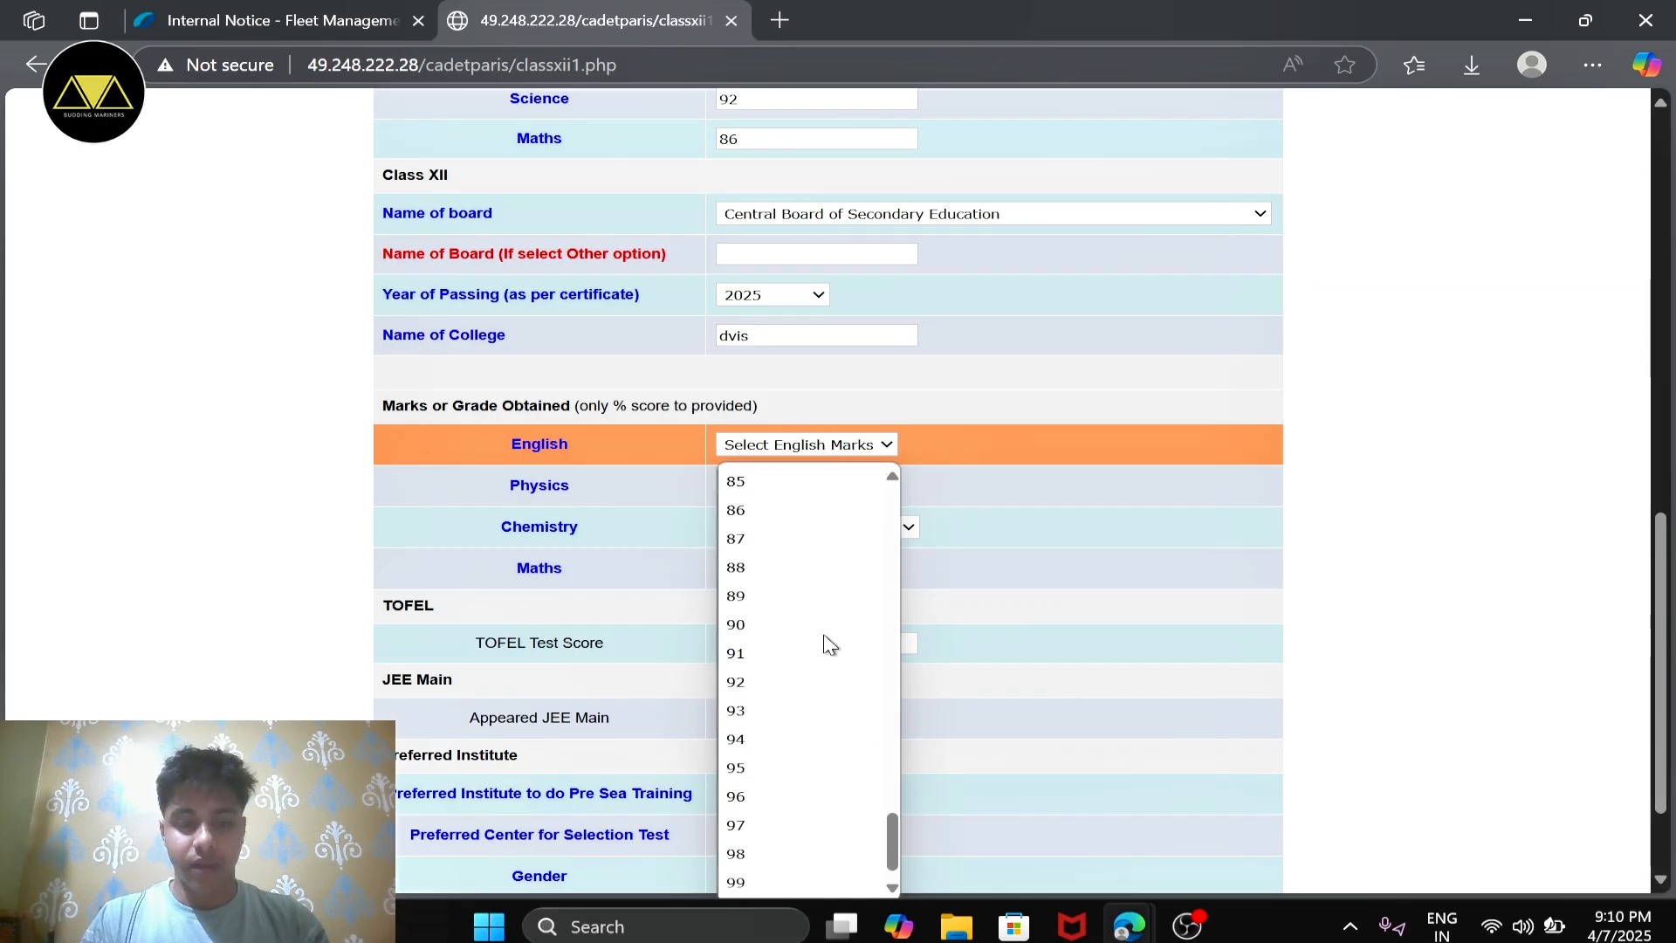
pyautogui.click(779, 690)
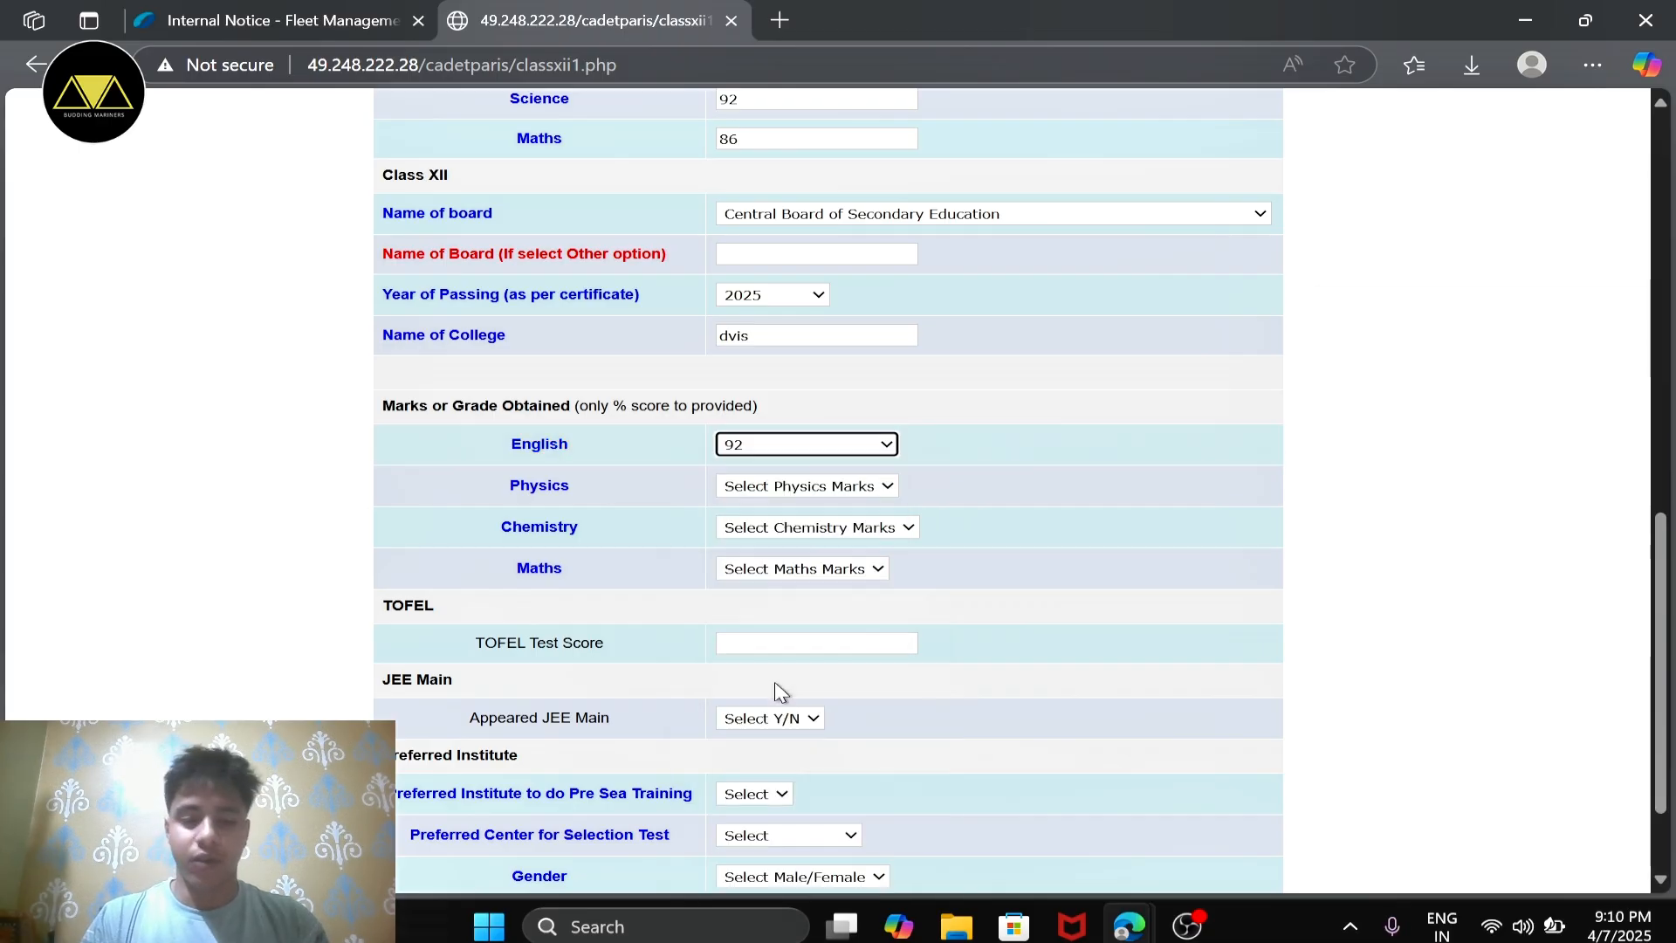
pyautogui.click(808, 486)
pyautogui.scroll(-20, 795, 386)
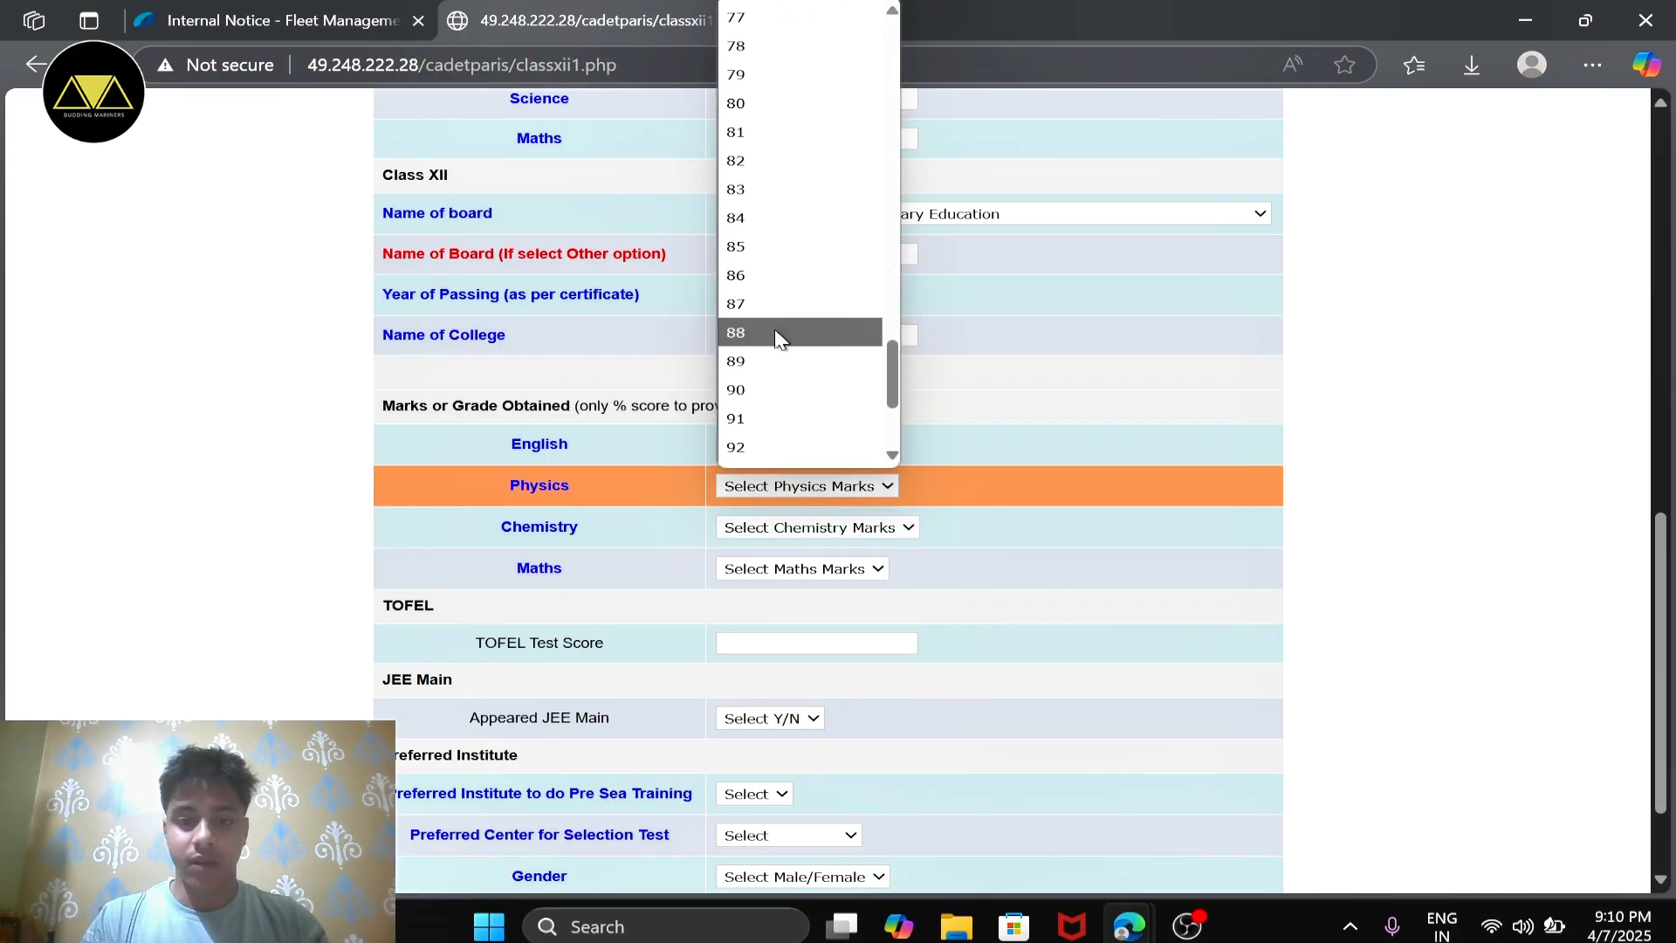
pyautogui.click(791, 336)
# Step: Set the Class XII marks to 77 for Chemistry and 95 for Maths
pyautogui.click(790, 526)
pyautogui.scroll(-20, 776, 414)
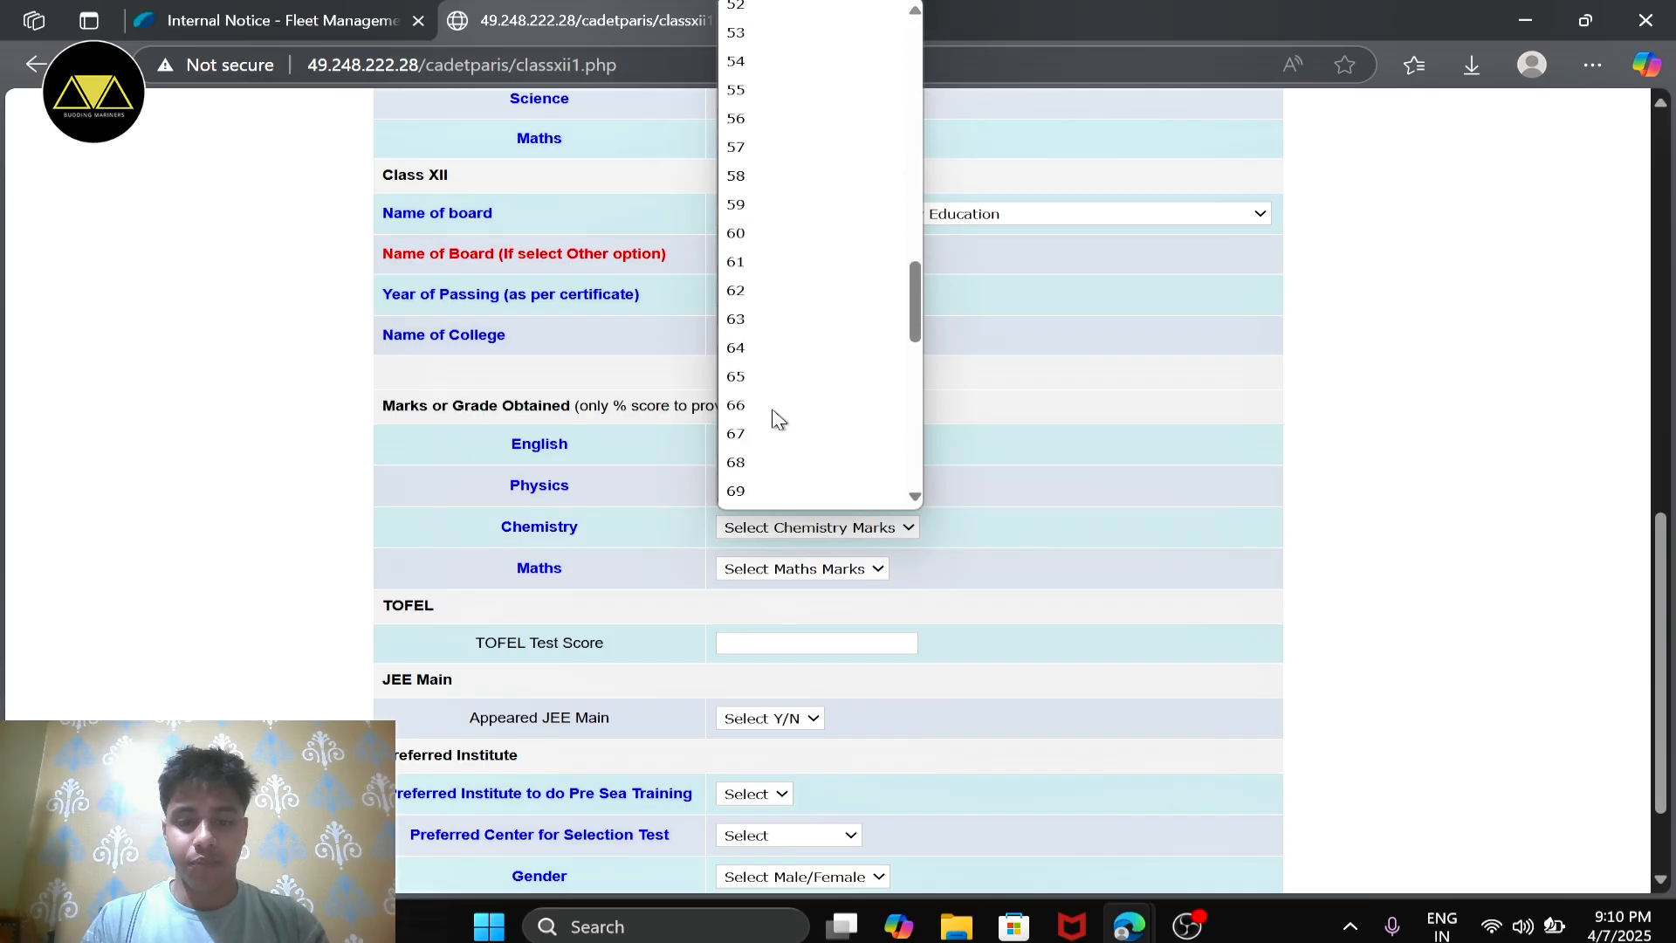
pyautogui.click(776, 371)
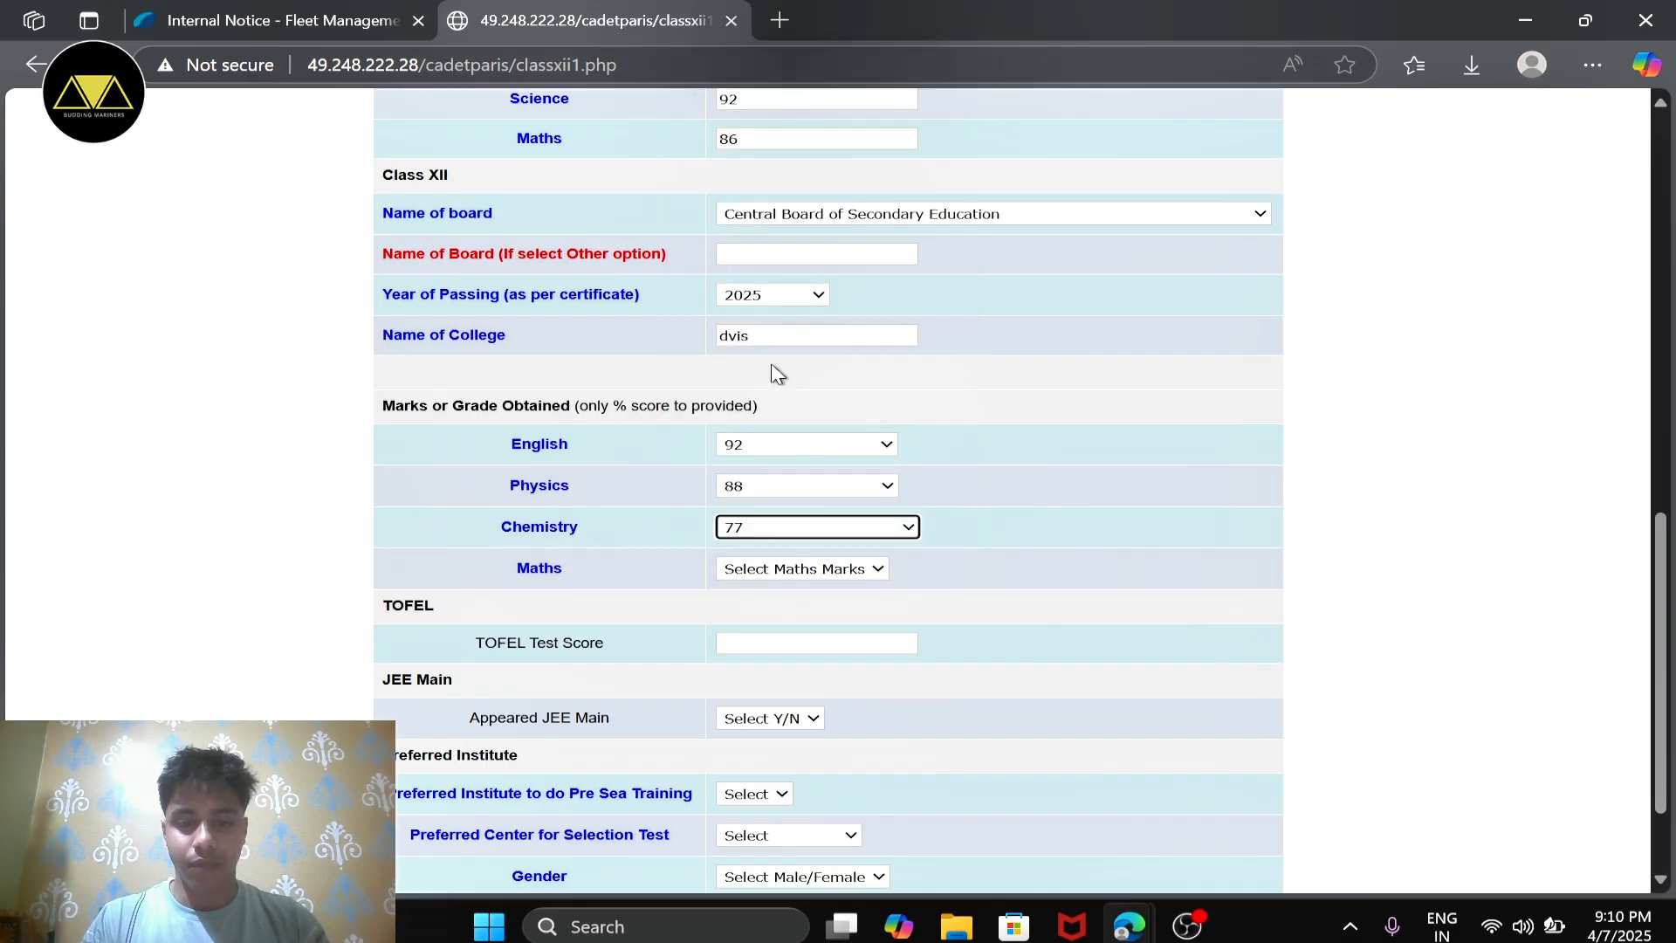
pyautogui.click(761, 566)
pyautogui.scroll(-12, 758, 423)
pyautogui.scroll(-15, 758, 424)
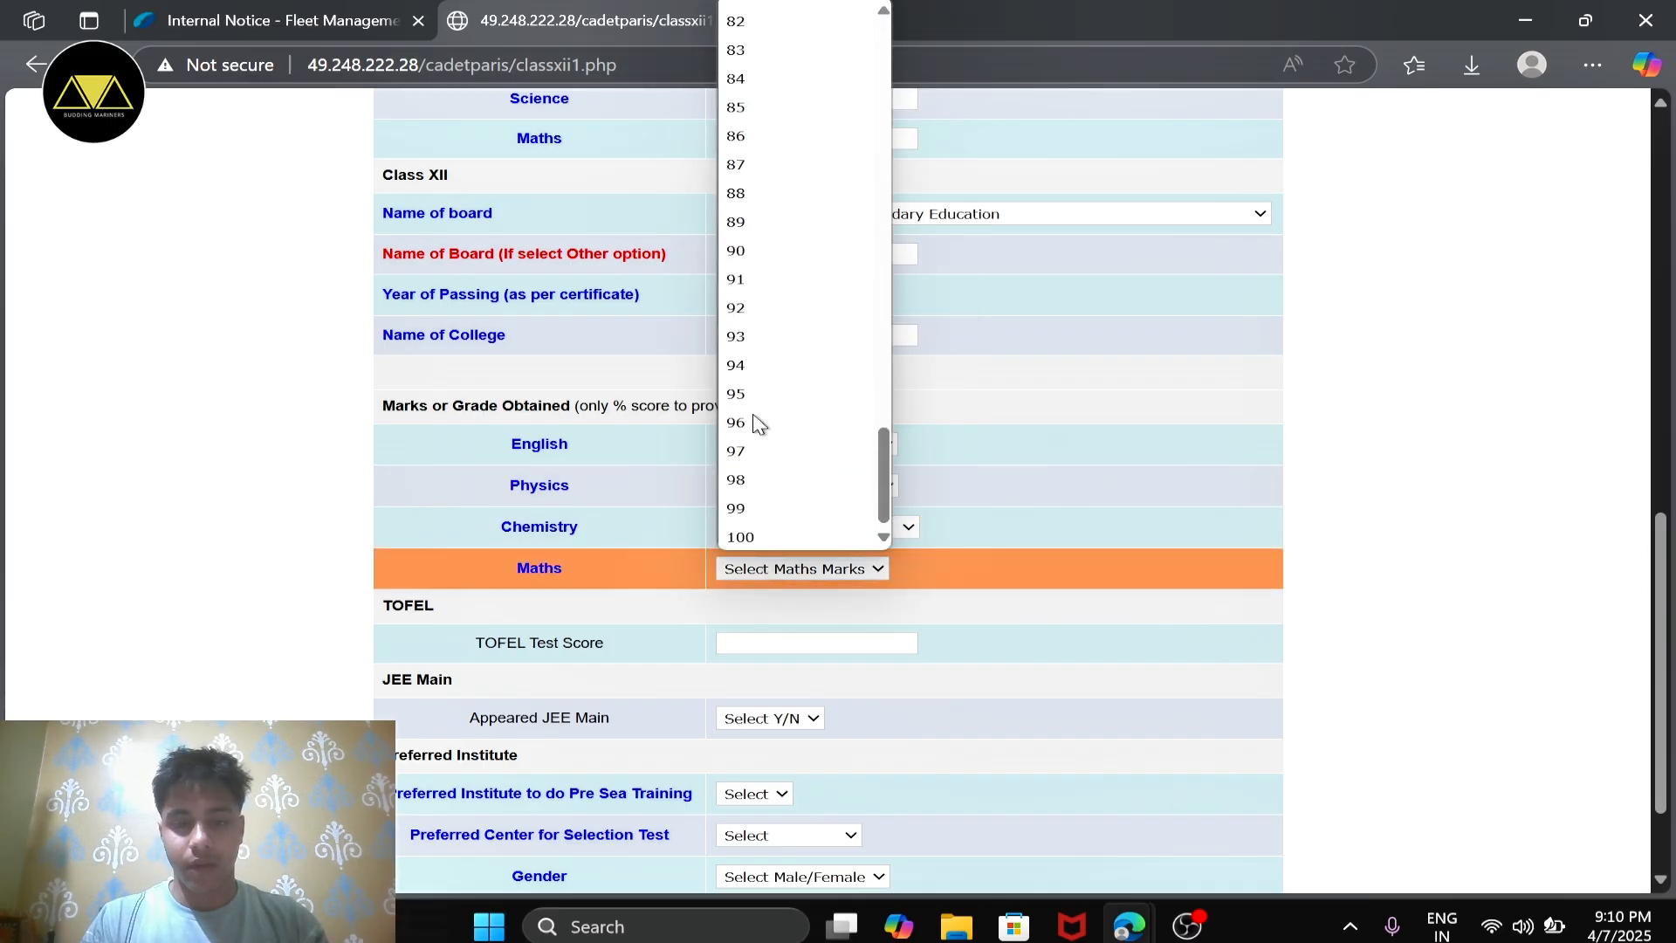
pyautogui.click(742, 380)
# Step: Leave the TOFEL test score blank and answer No for having appeared in JEE Main
pyautogui.scroll(-2, 743, 380)
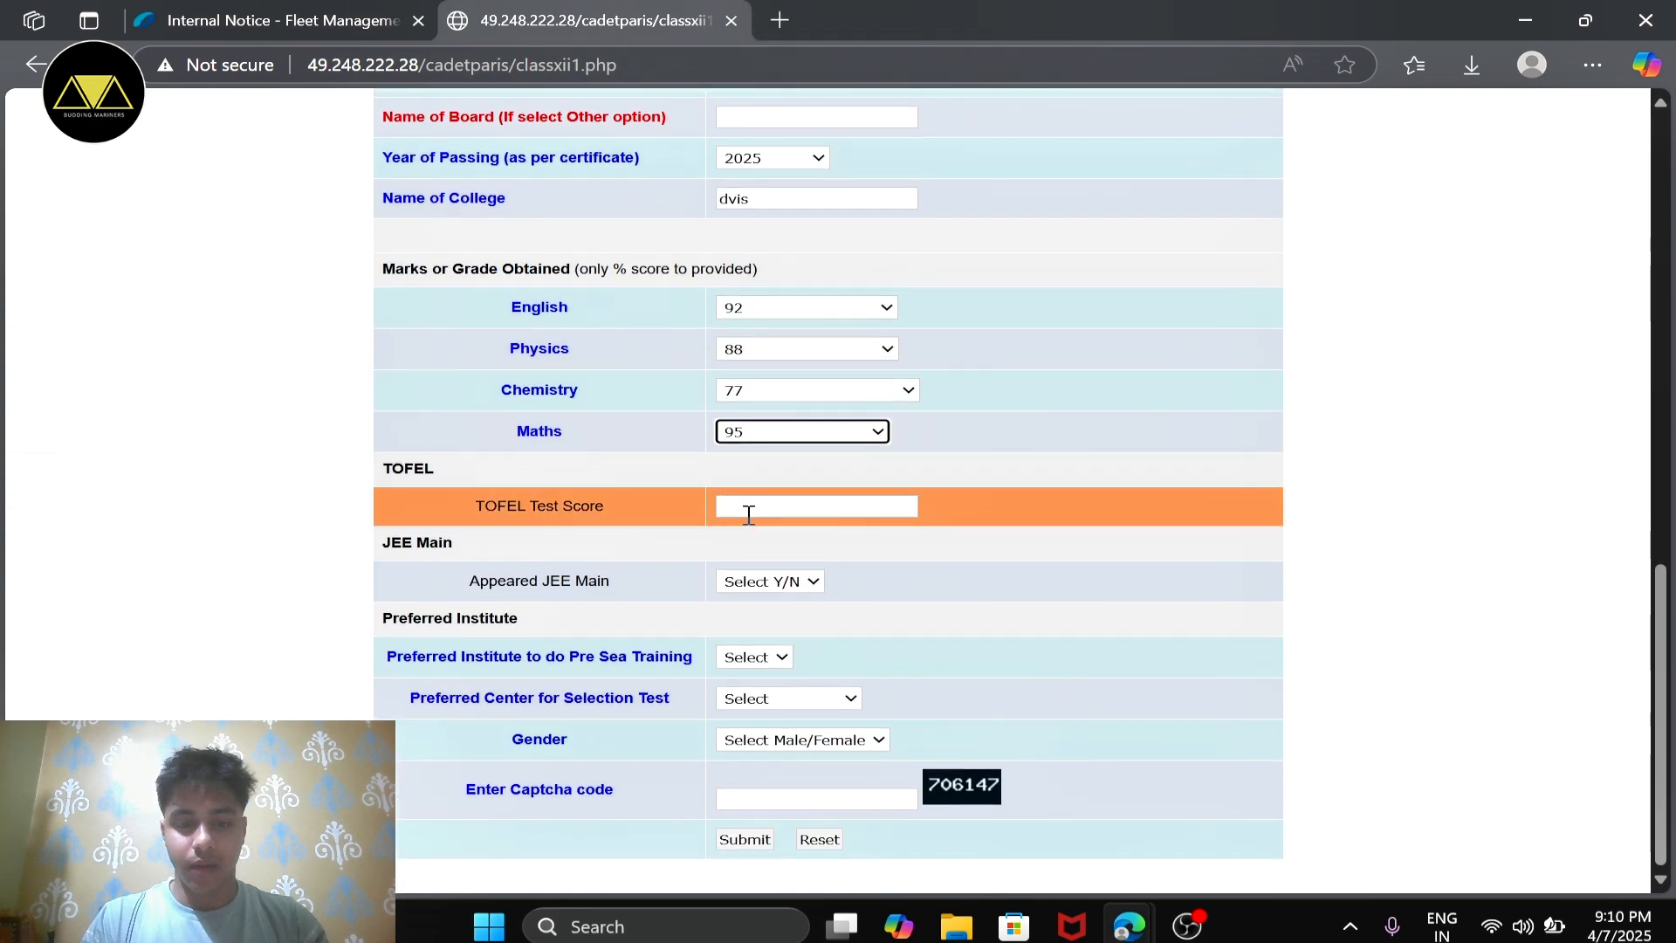
pyautogui.click(756, 509)
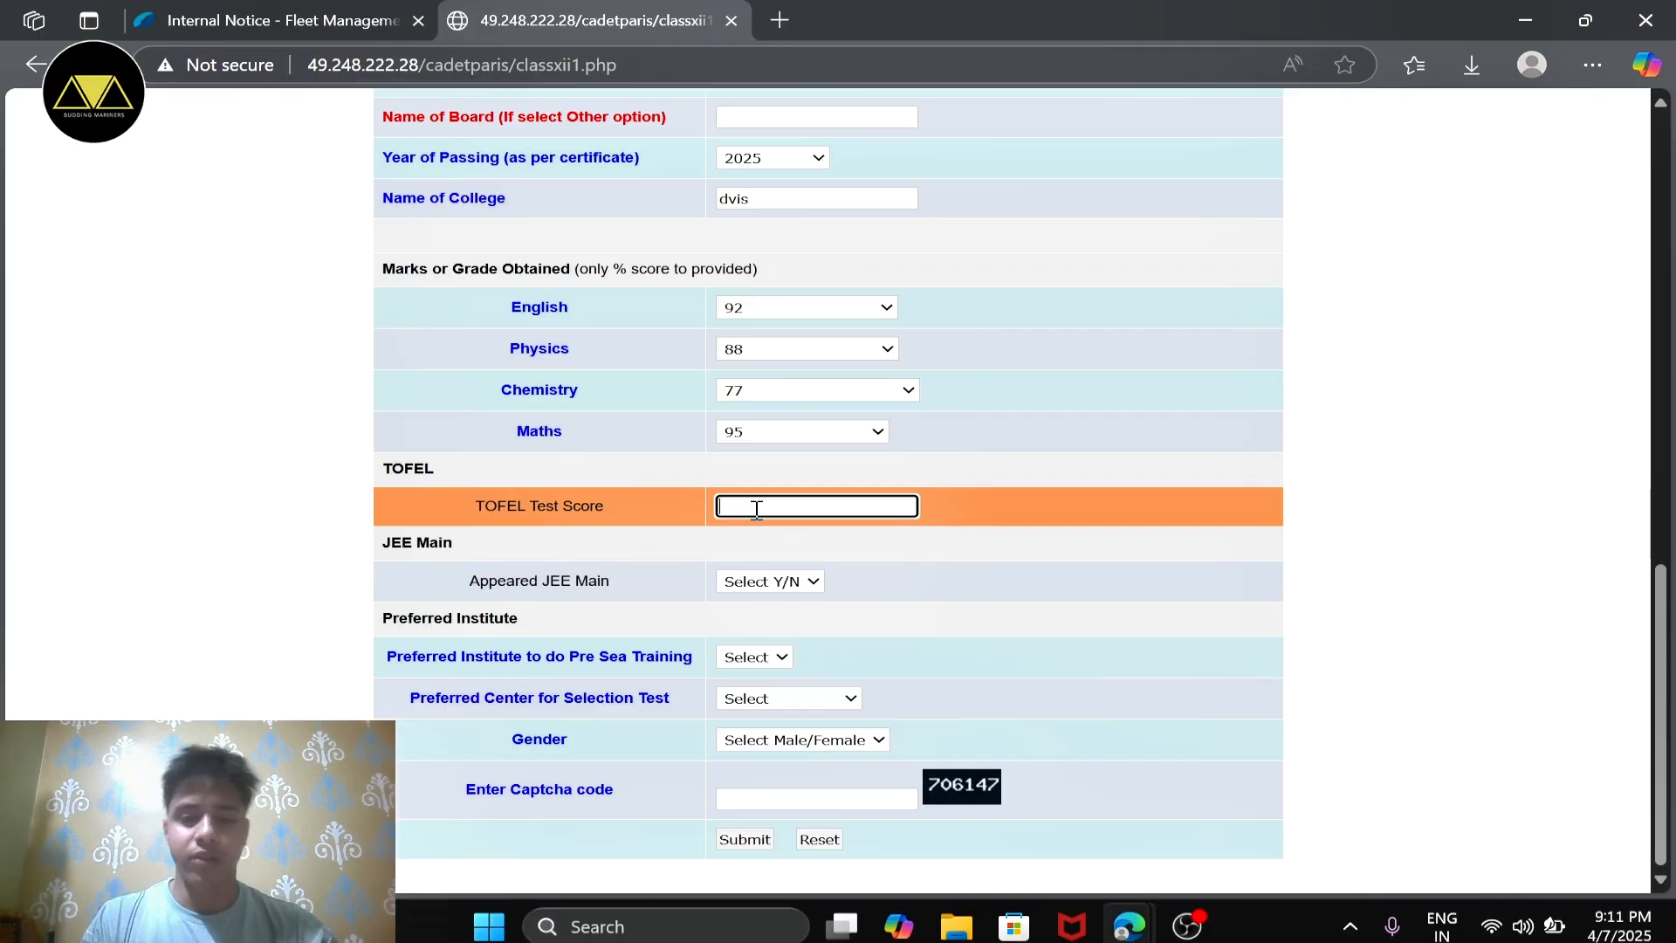
pyautogui.scroll(7, 920, 559)
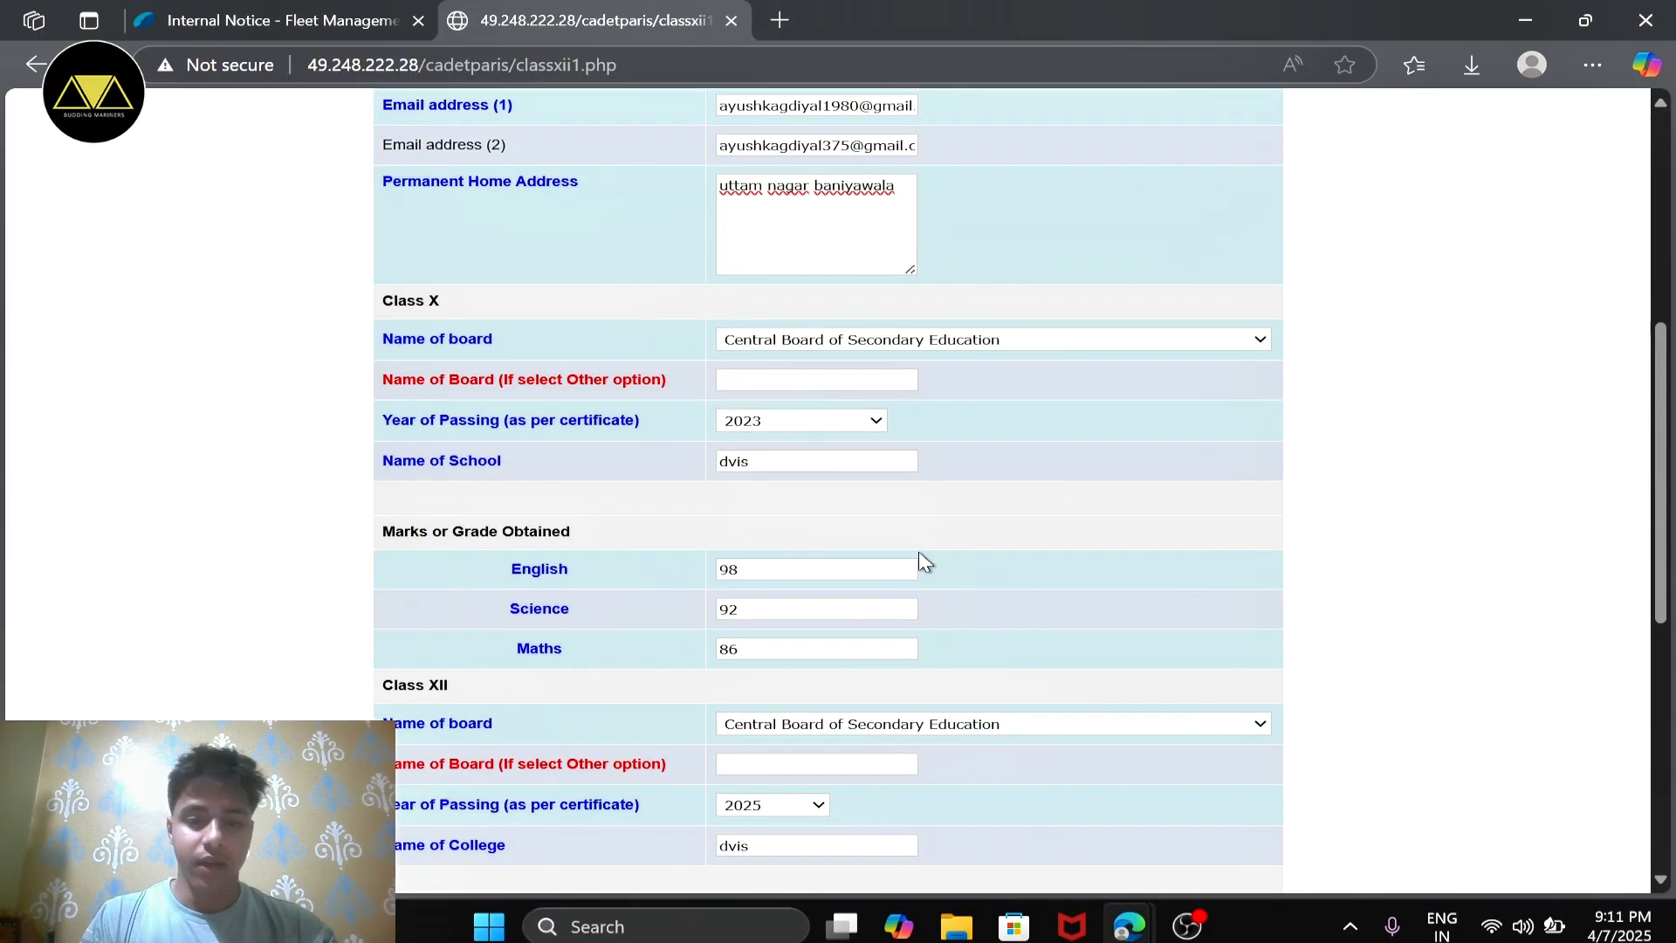
pyautogui.scroll(-7, 918, 552)
pyautogui.click(741, 583)
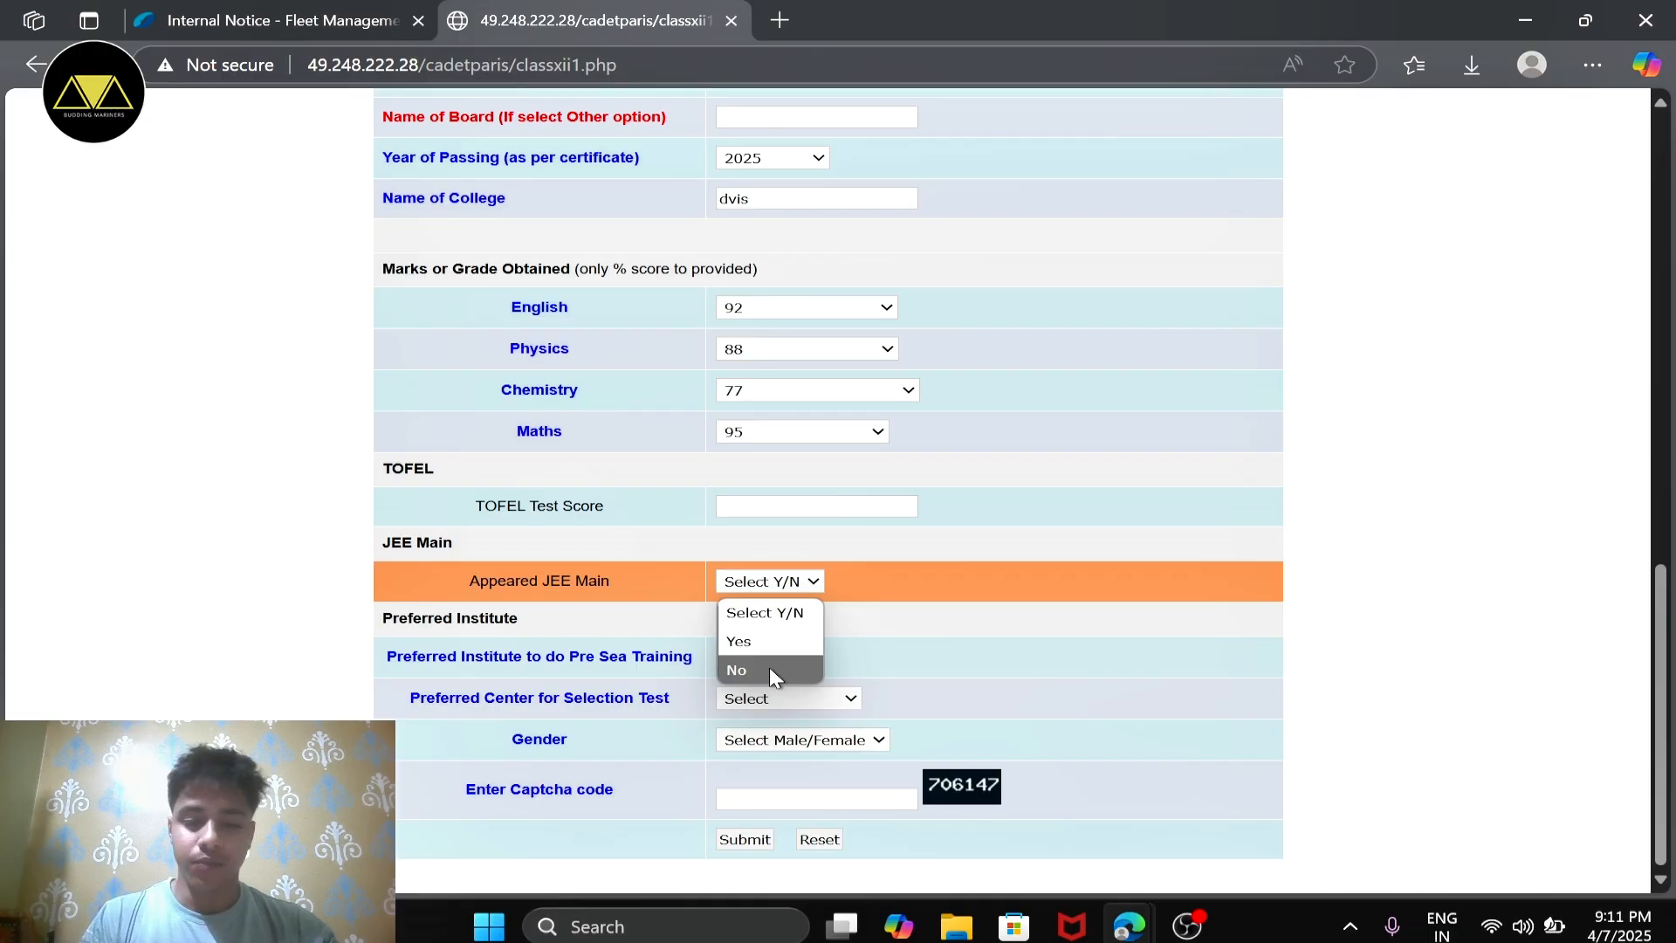
pyautogui.click(768, 669)
# Step: Choose IMI as the preferred institute for pre-sea training and IMI Noida as the preferred selection test center
pyautogui.click(763, 659)
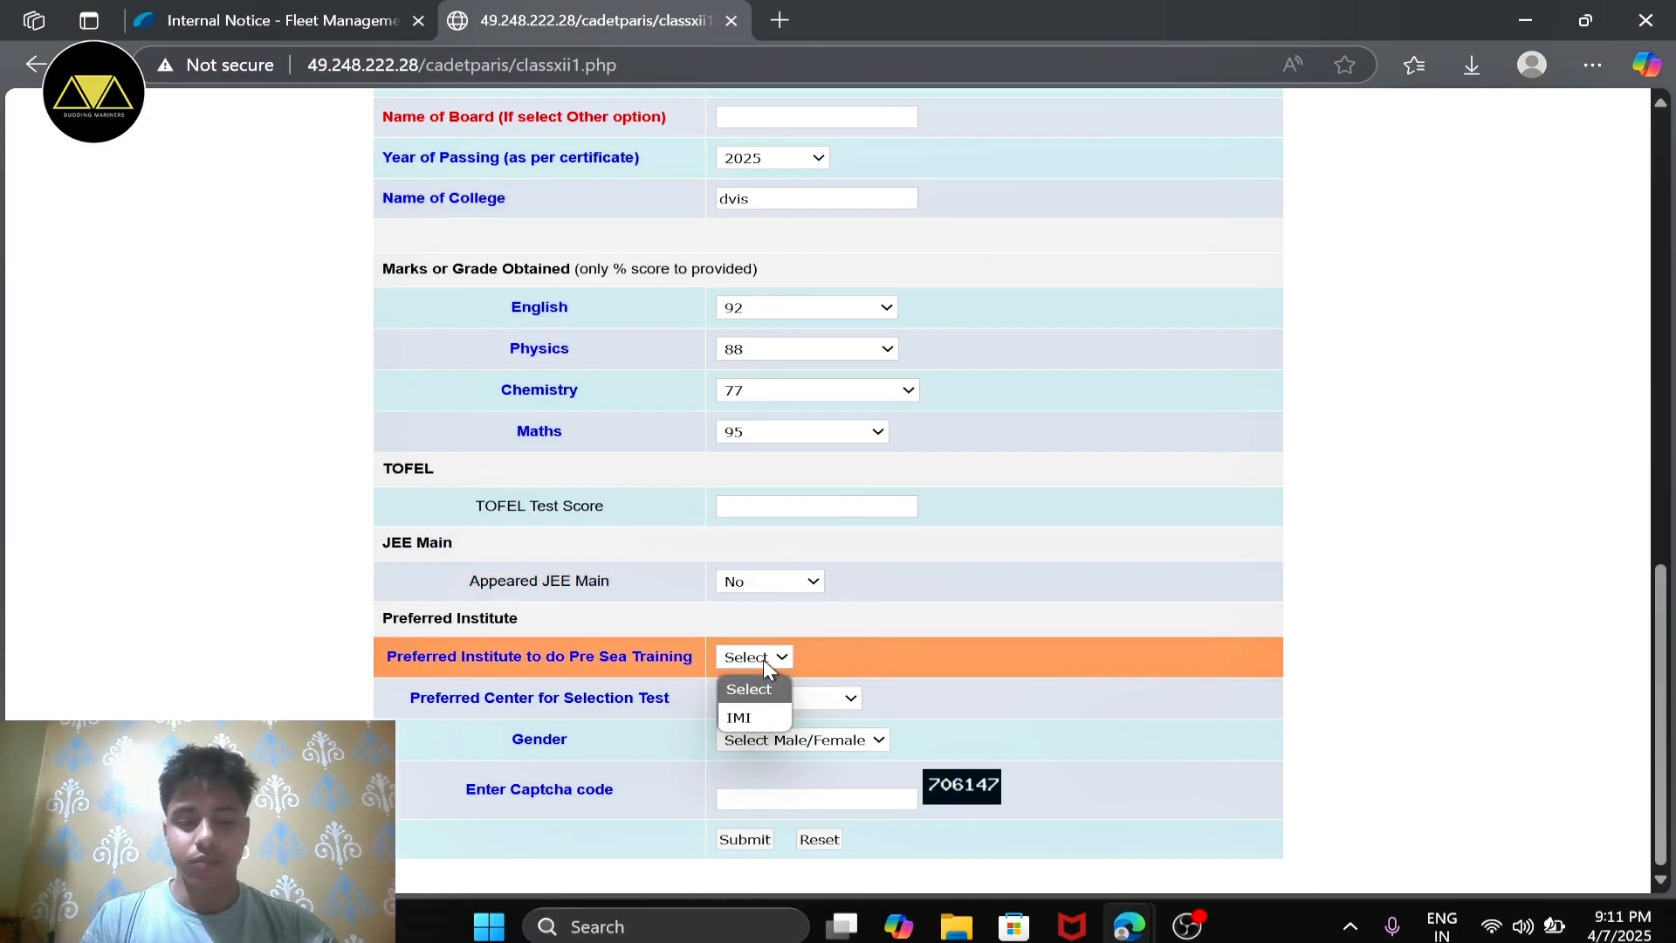
pyautogui.click(755, 712)
pyautogui.click(829, 697)
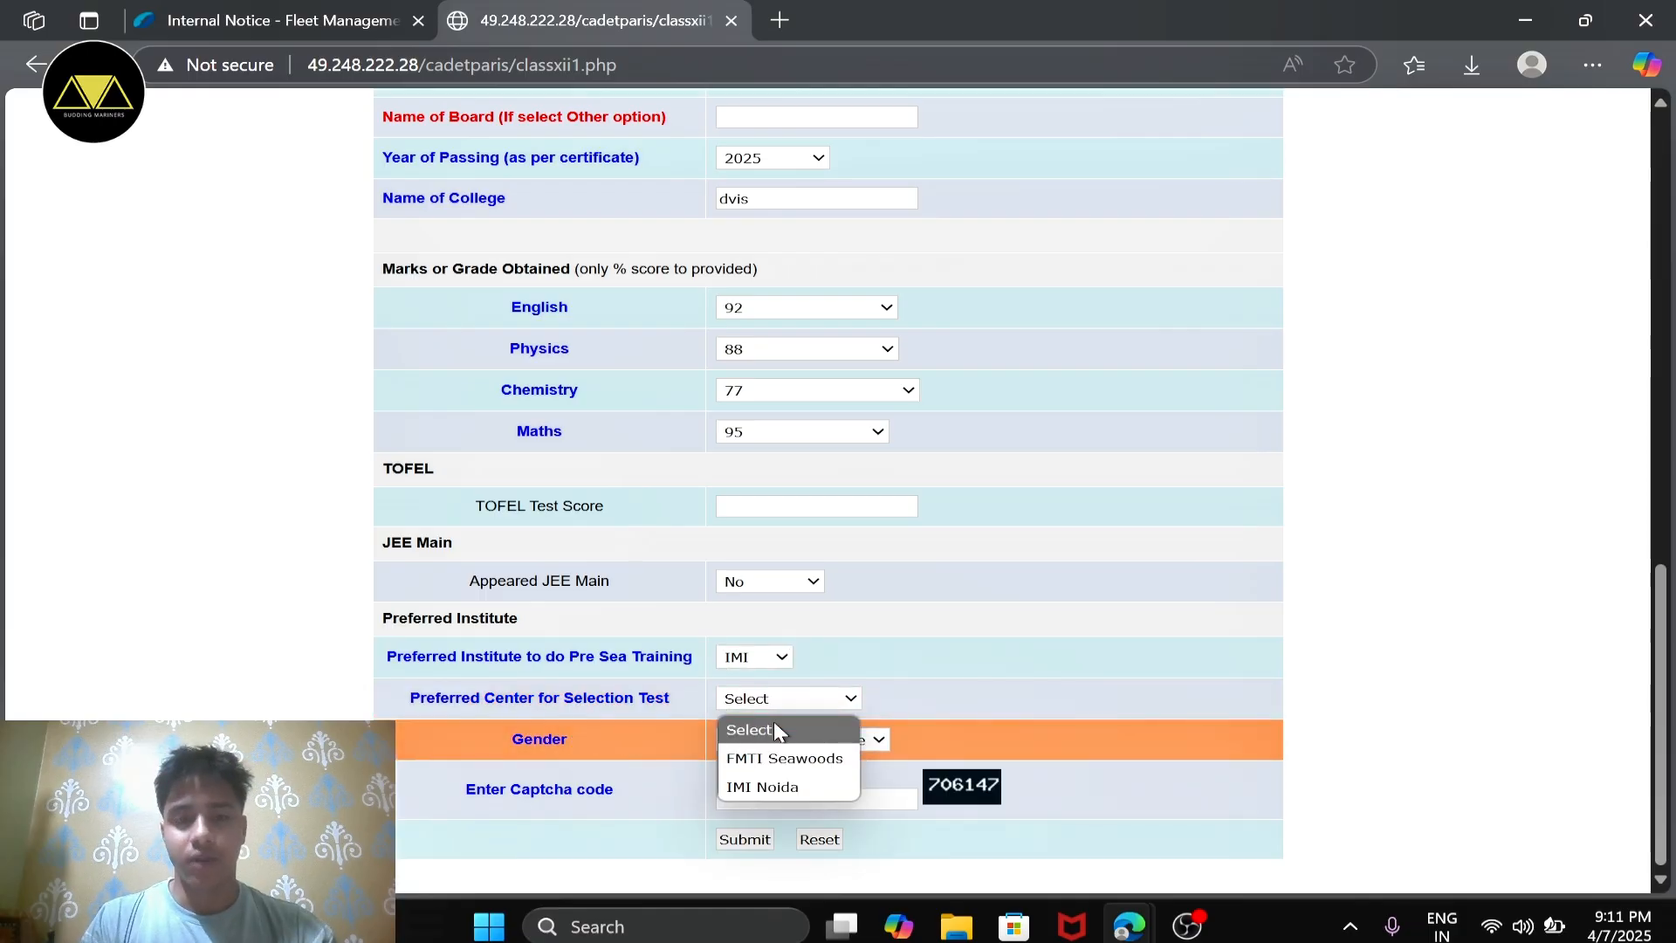
pyautogui.click(771, 786)
# Step: Set the gender to Male and enter the displayed captcha code
pyautogui.click(829, 740)
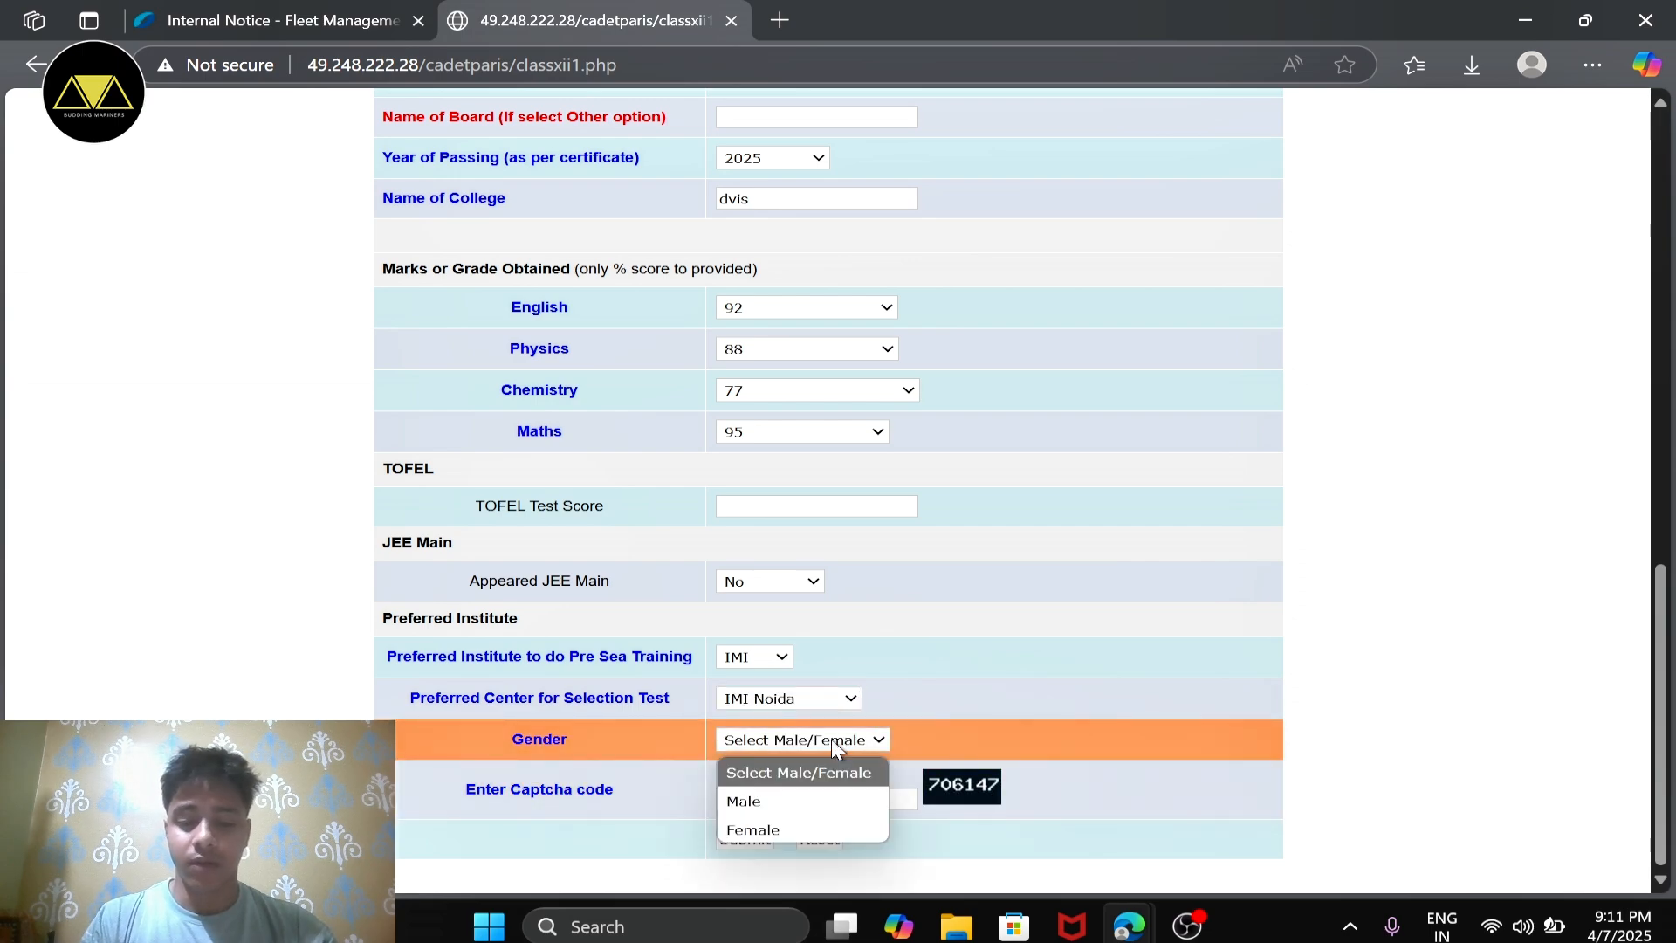
pyautogui.click(756, 802)
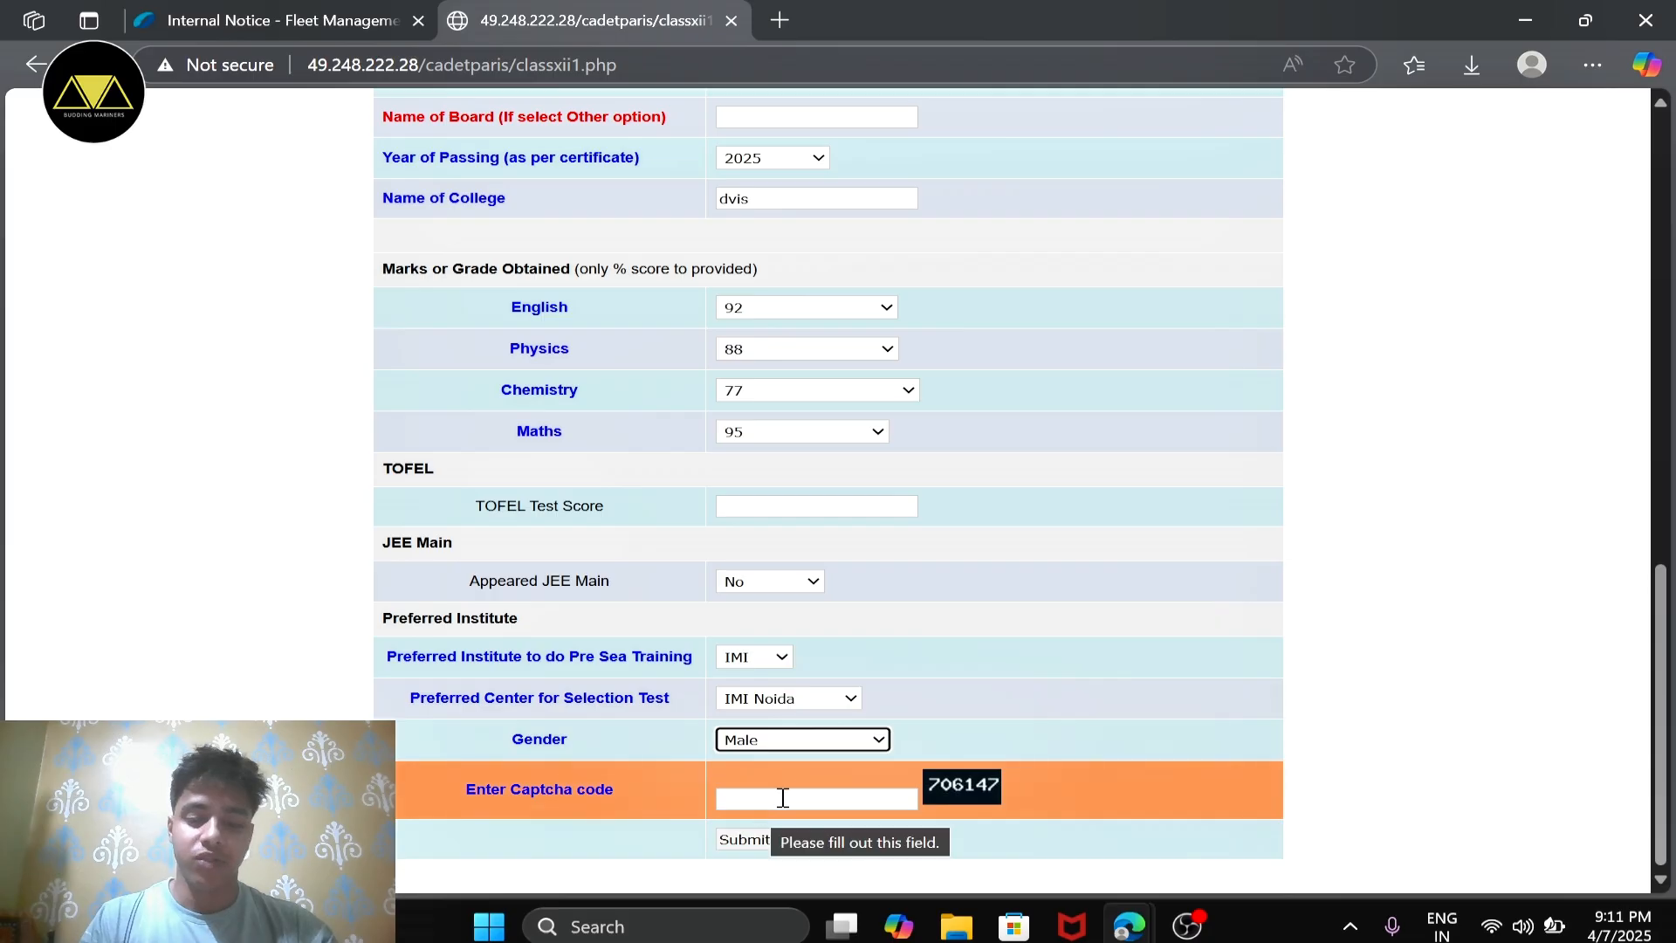
pyautogui.click(796, 793)
pyautogui.write('70')
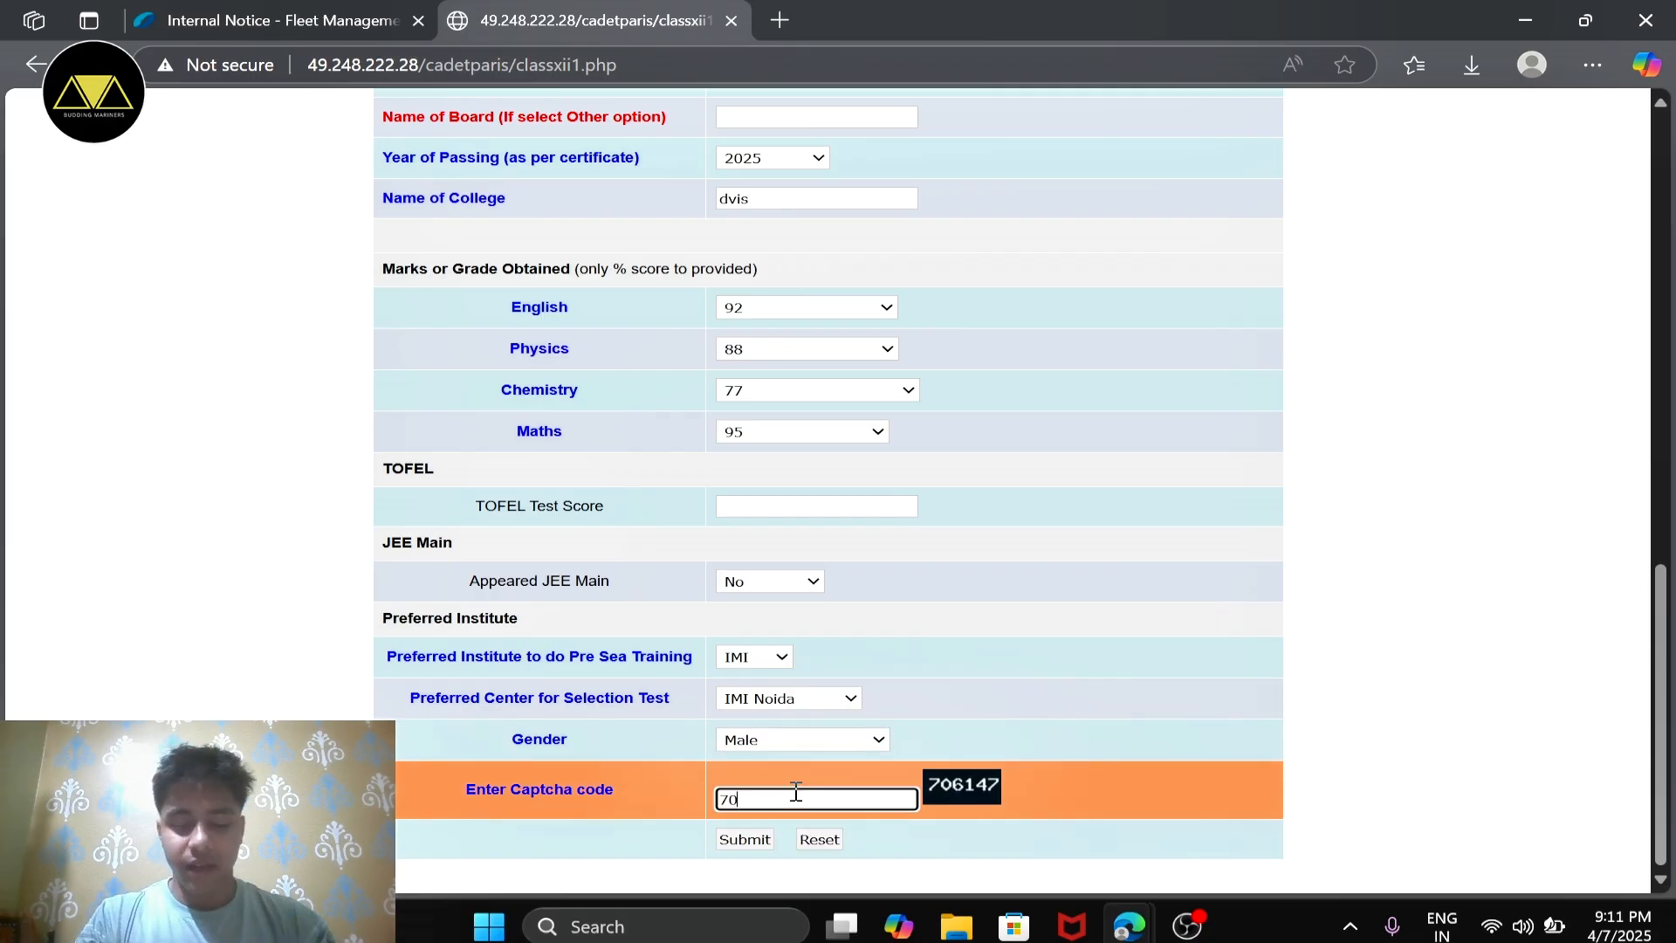
pyautogui.write('6')
pyautogui.press('XF86AudioMute')
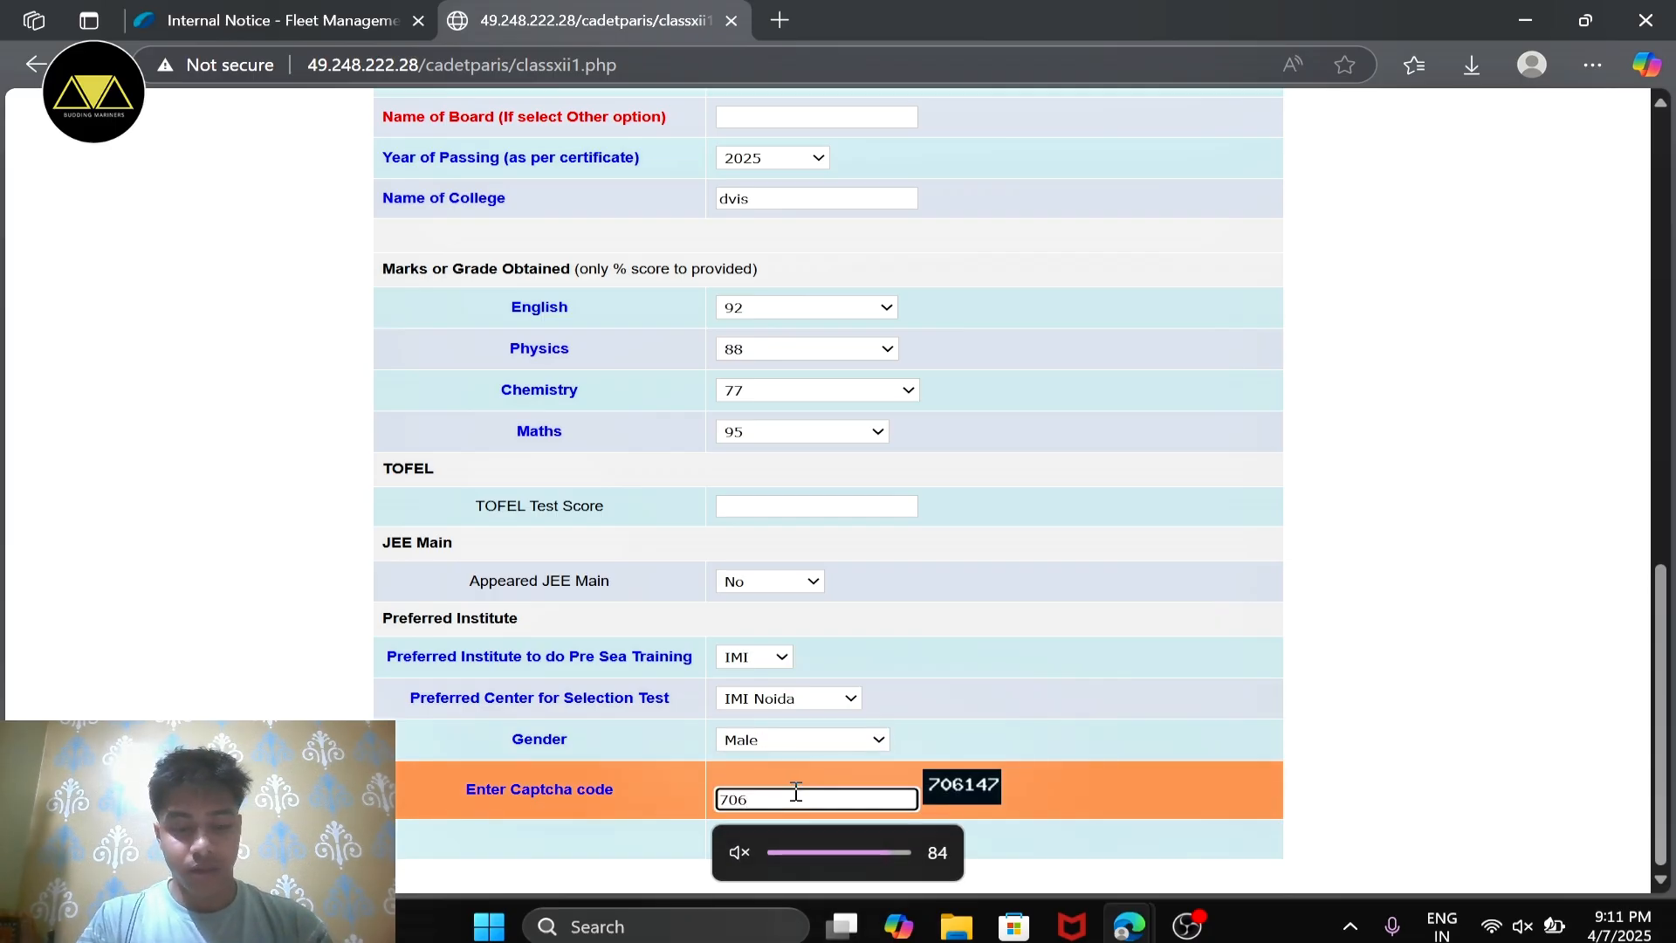
pyautogui.write('1')
pyautogui.press('XF86AudioMute')
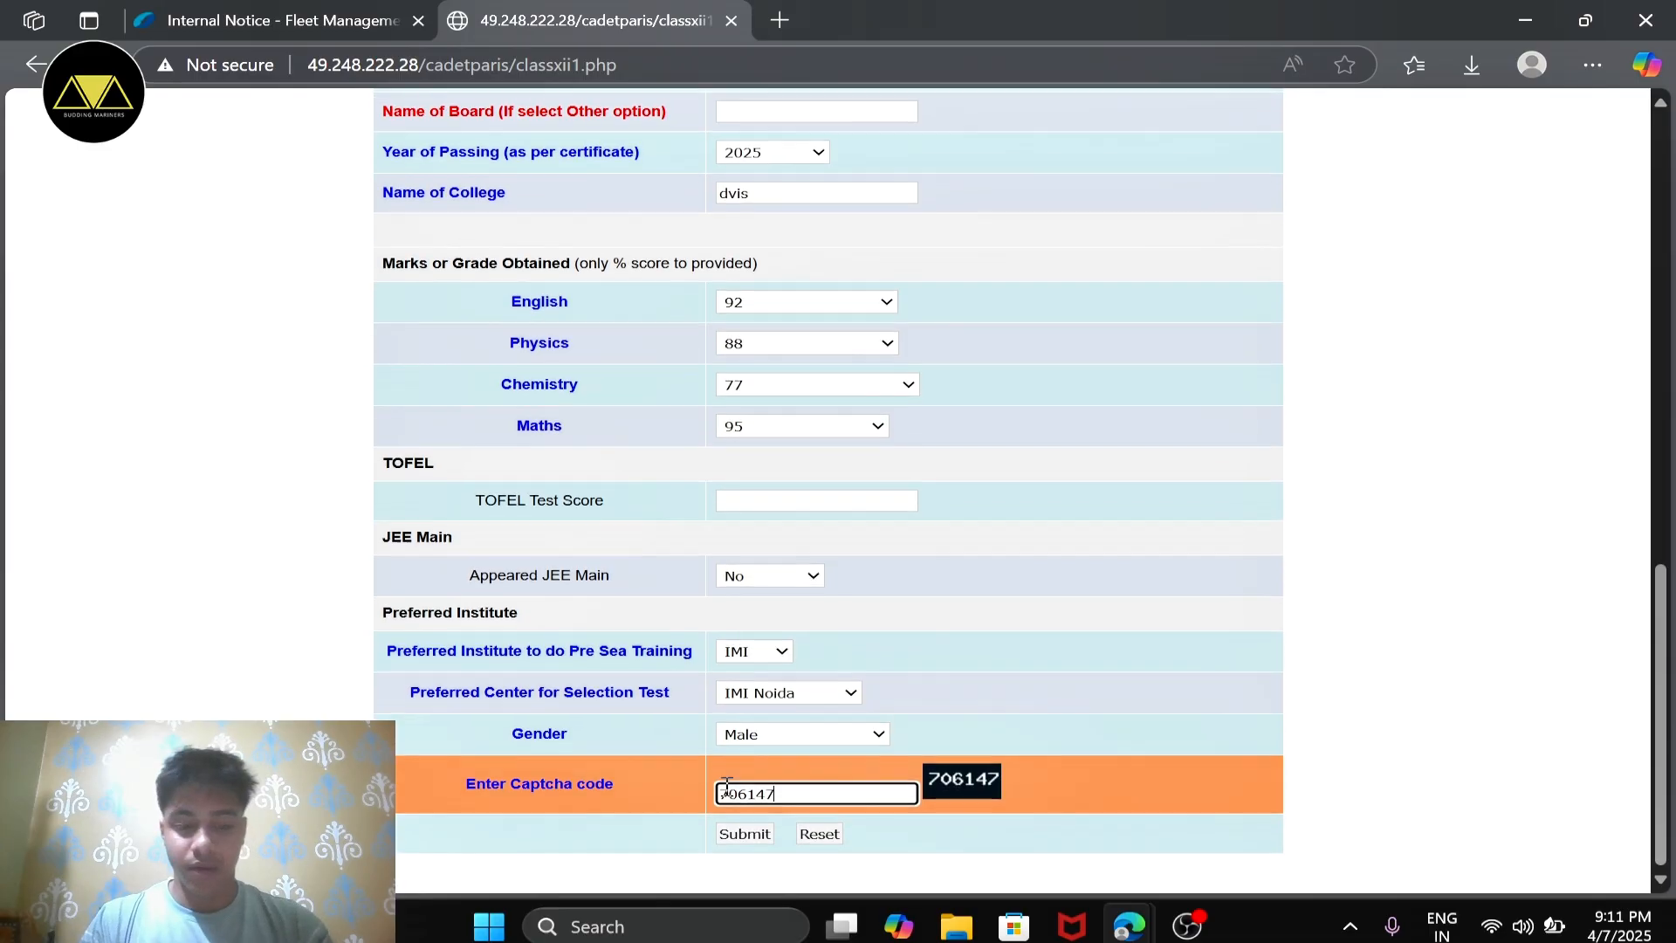
# Step: Review the filled-in cadet application form and submit it
pyautogui.scroll(15, 879, 498)
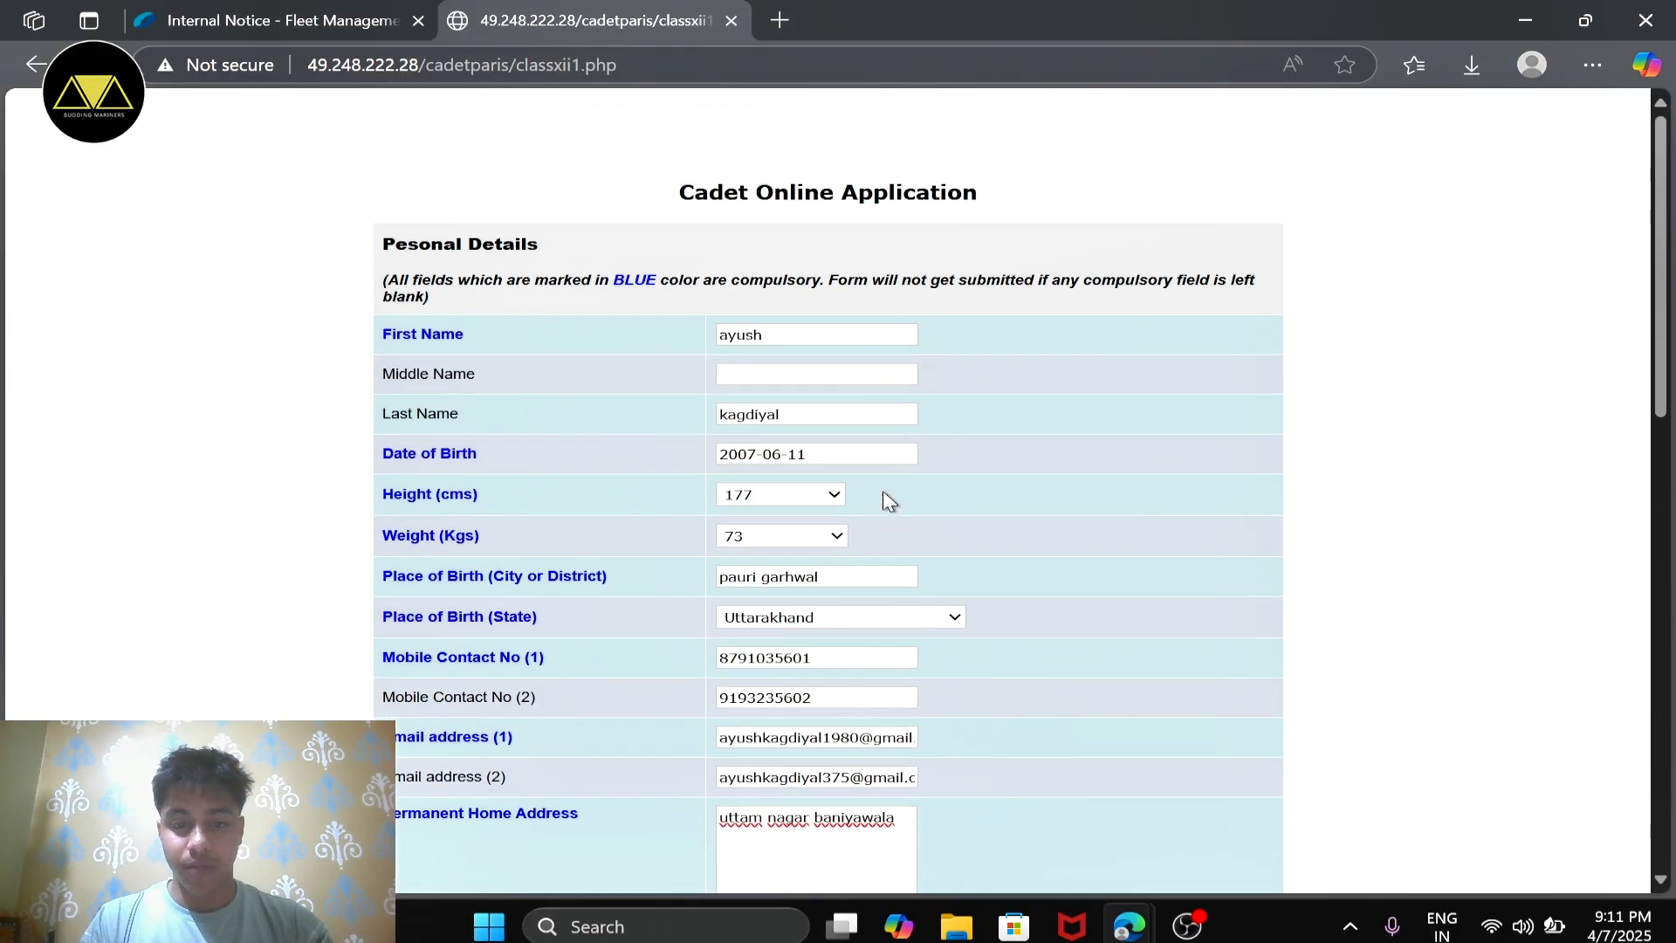
pyautogui.scroll(-15, 689, 328)
pyautogui.scroll(1, 693, 329)
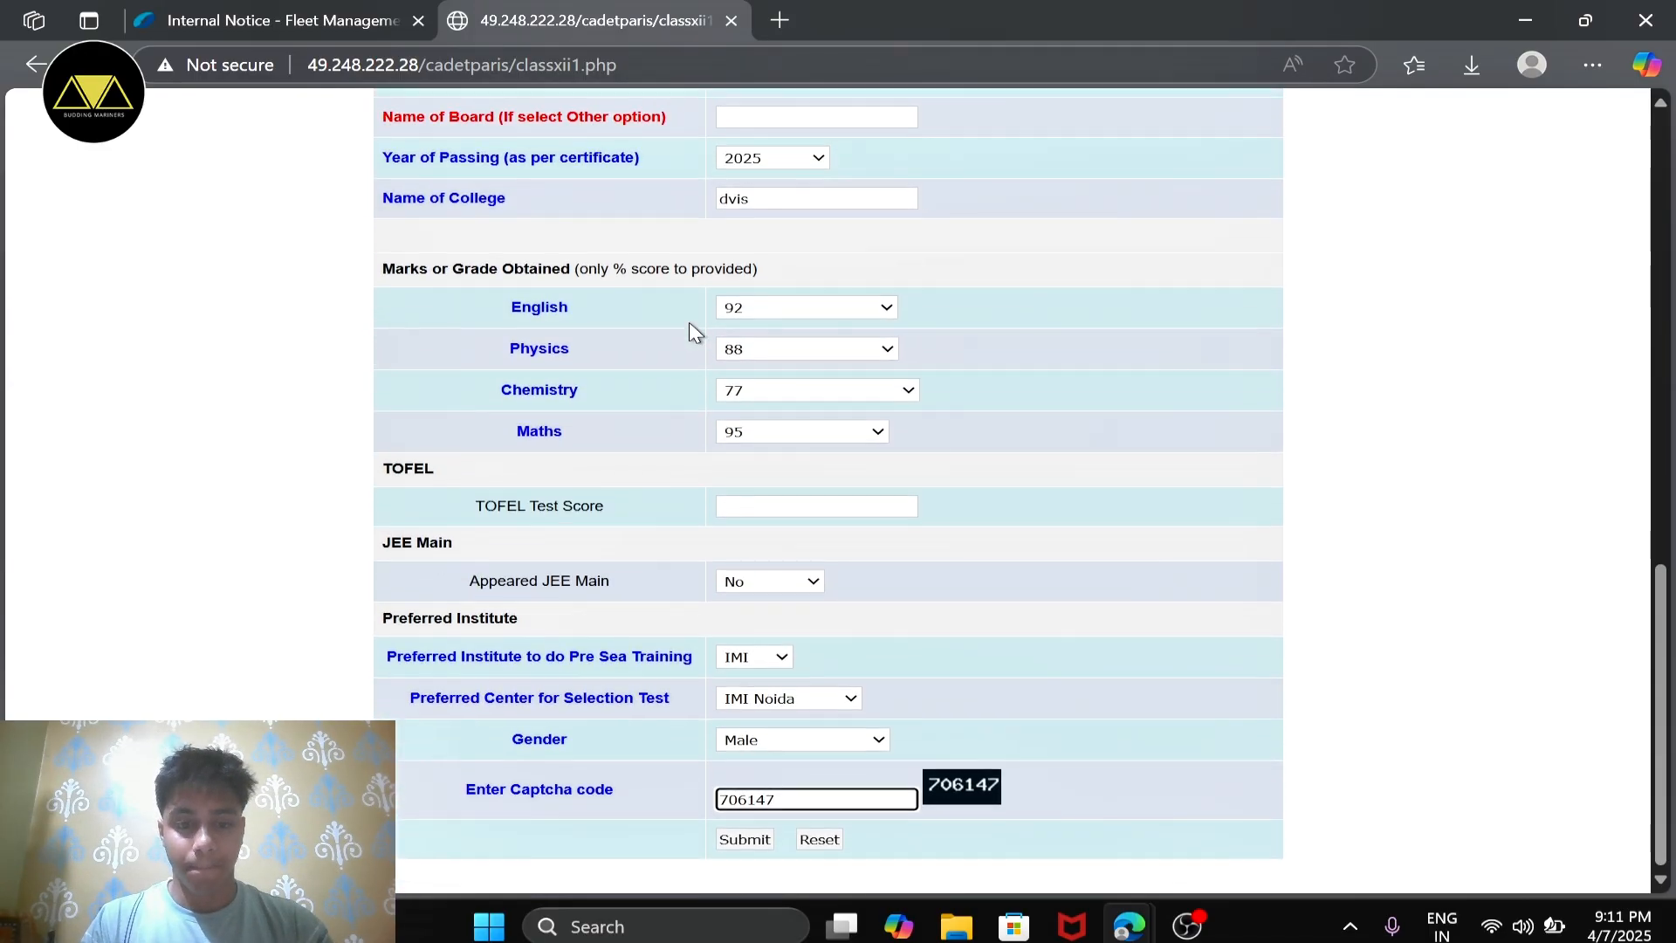
pyautogui.click(756, 506)
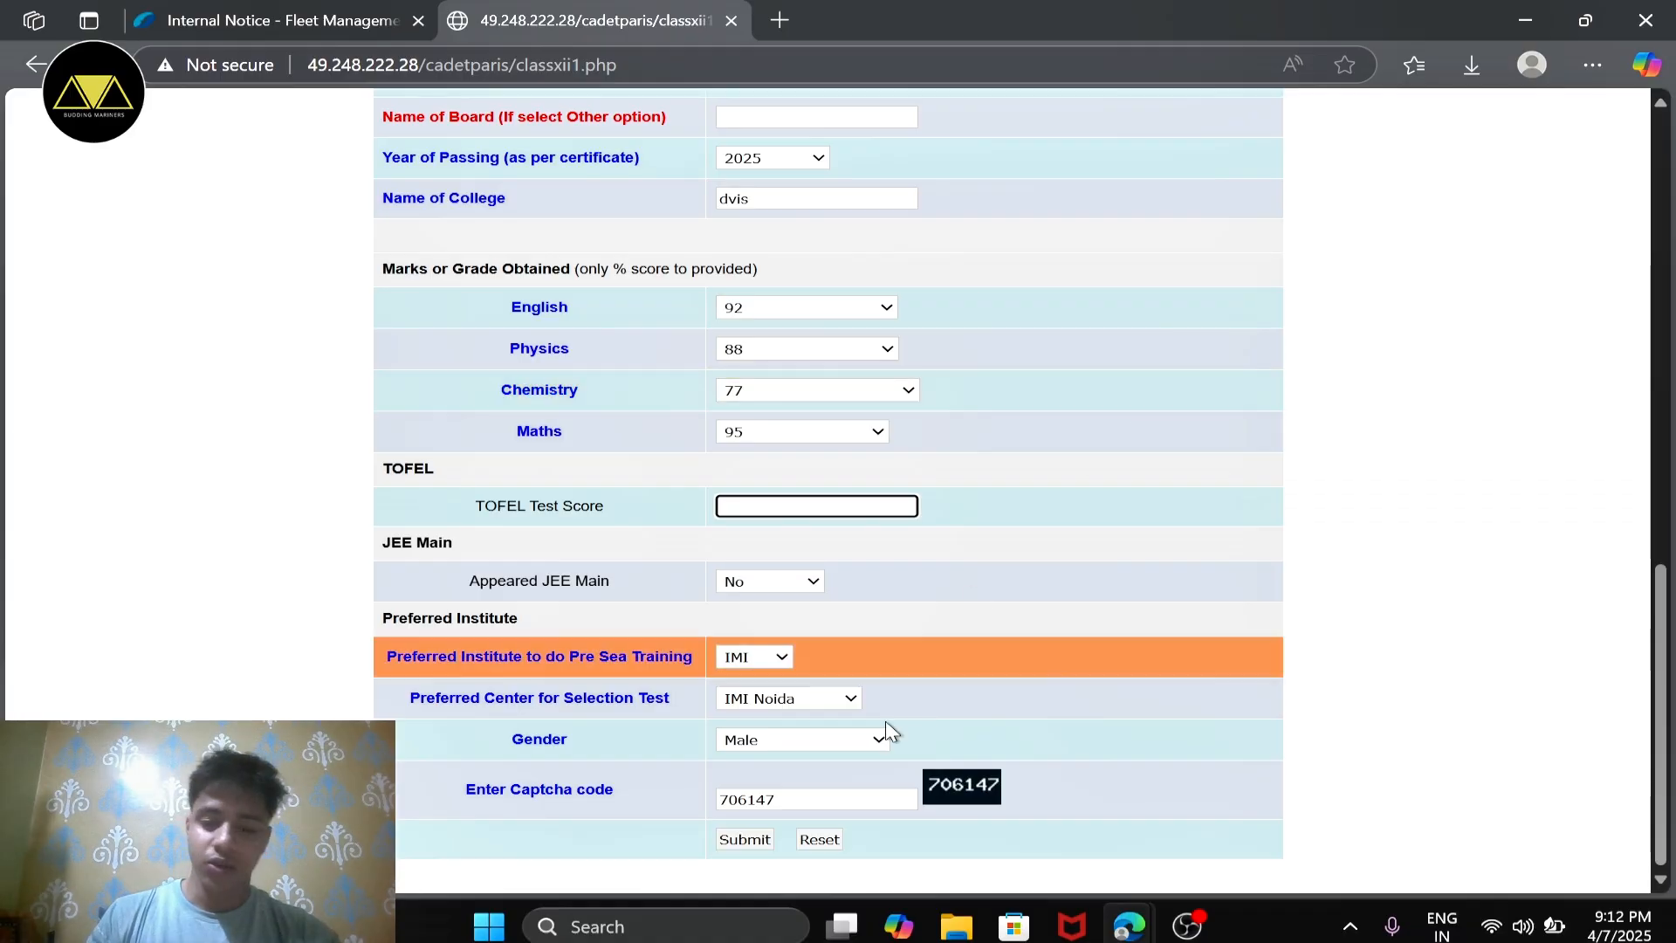
pyautogui.click(745, 840)
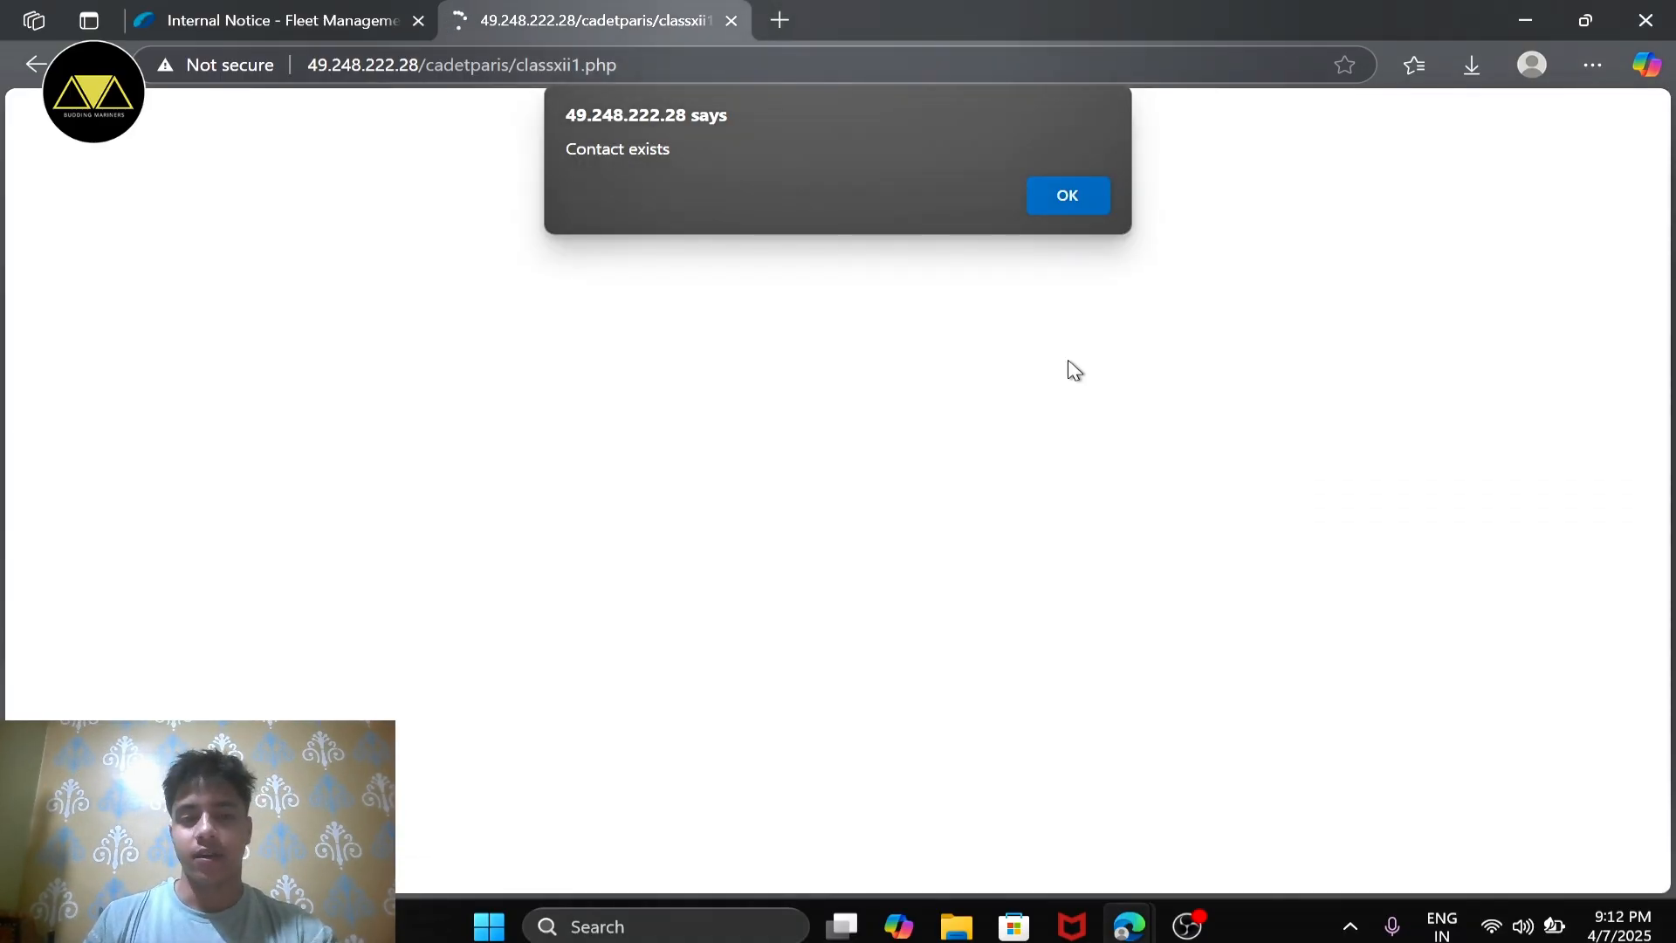
pyautogui.click(1072, 210)
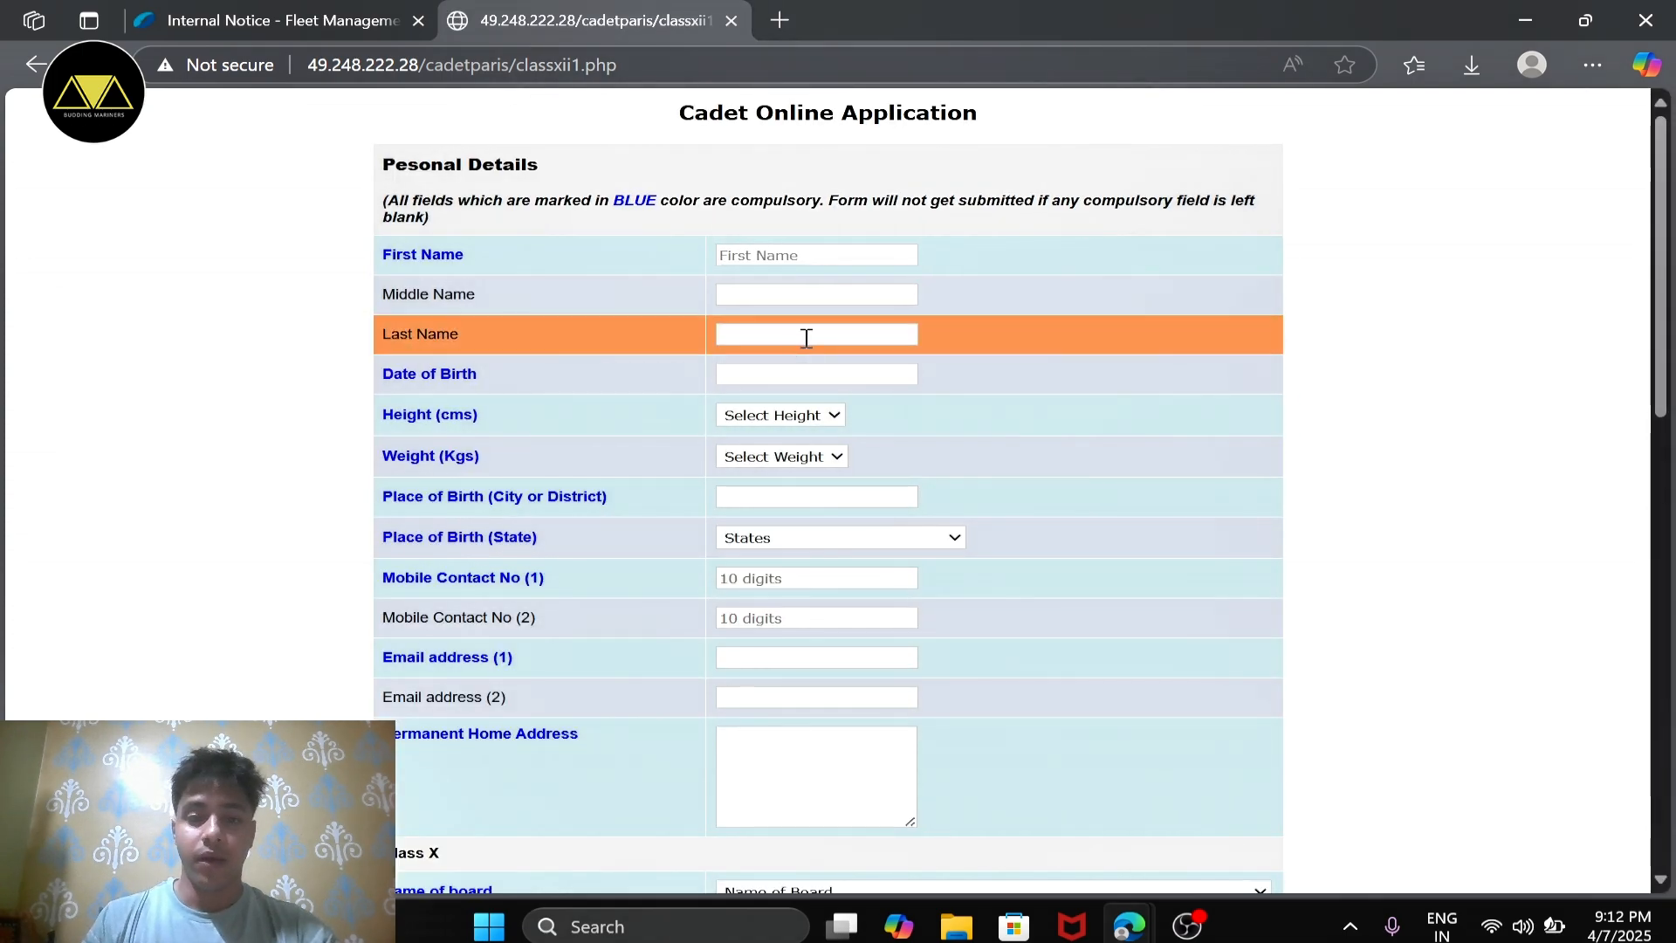